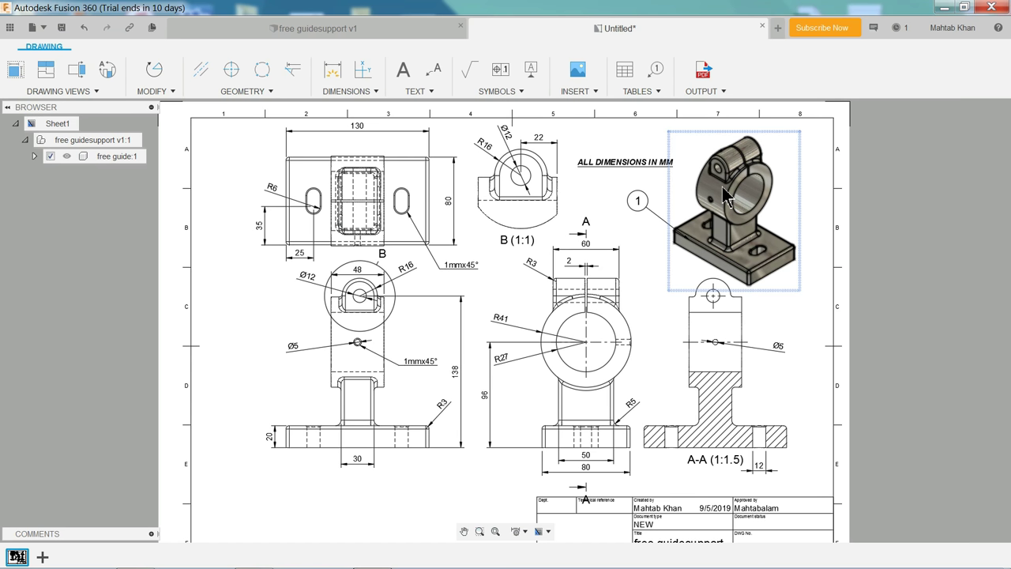
# Switch from the drawing to the guide support model tab, then back to the drawing
pyautogui.click(341, 28)
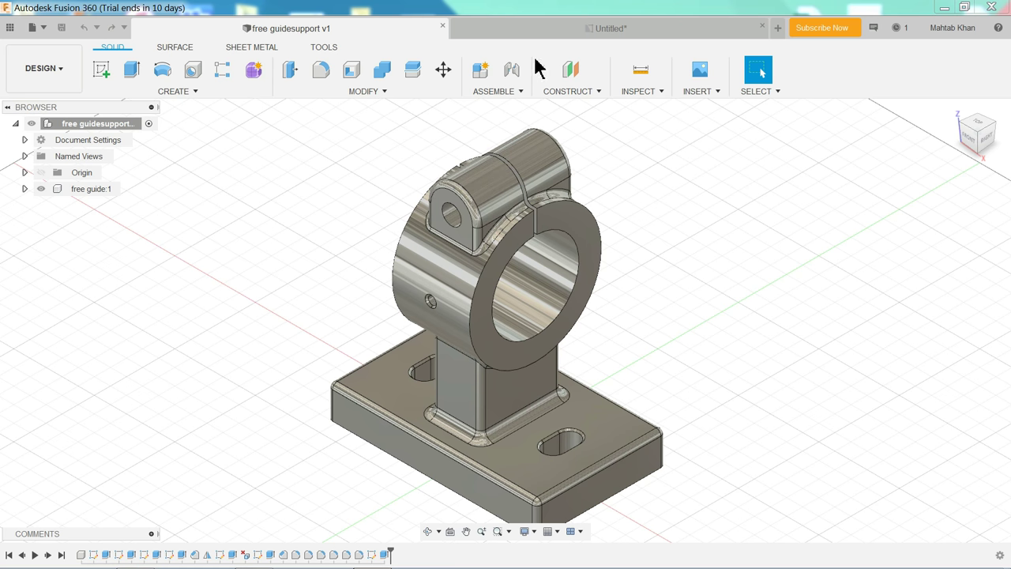
pyautogui.click(567, 31)
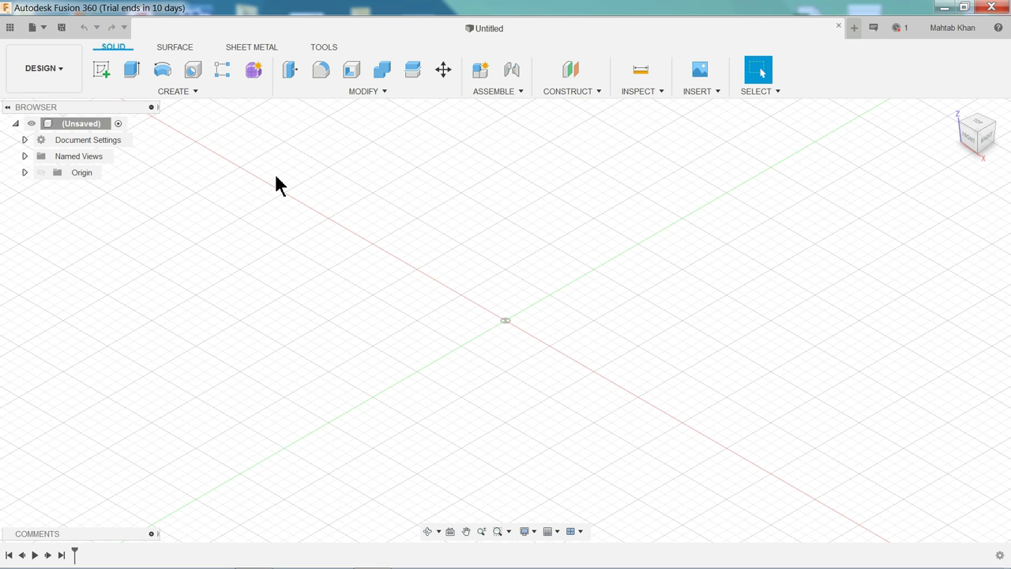
# Open the free guidesupport model from the recent documents list
pyautogui.click(10, 32)
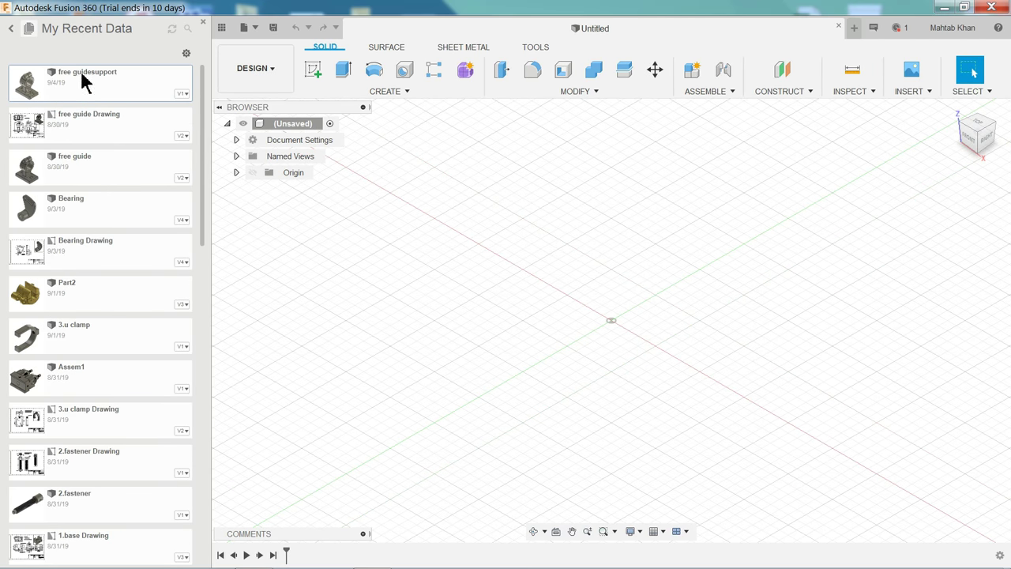
pyautogui.doubleClick(81, 70)
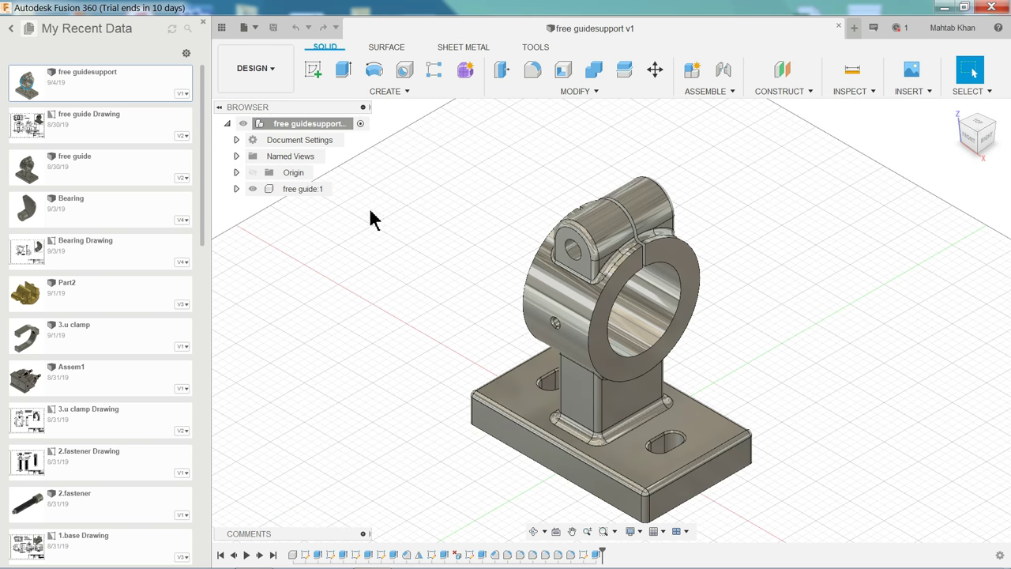
pyautogui.click(203, 22)
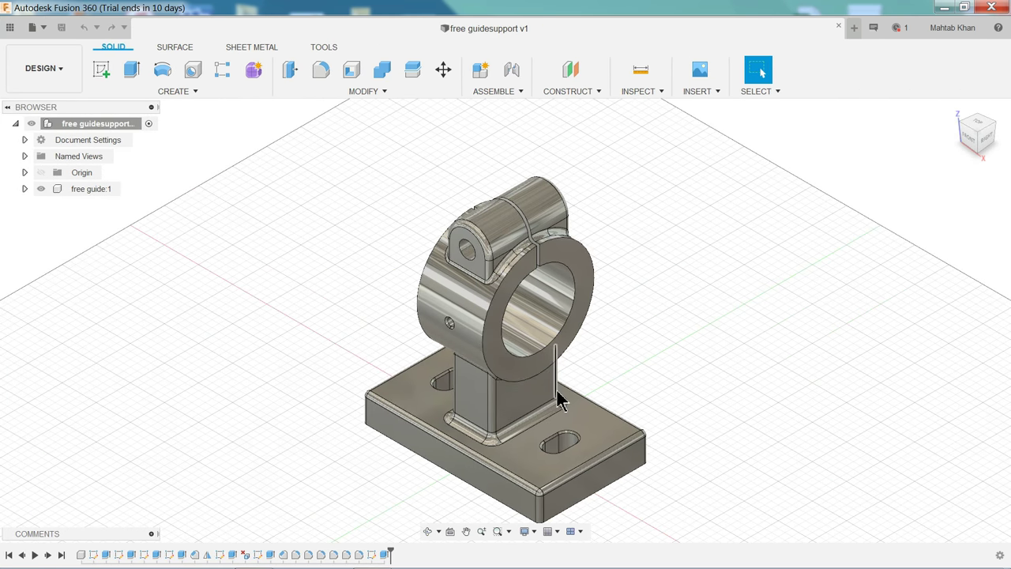
# Orbit, return to Home view and zoom to inspect the guide support from several sides
pyautogui.moveTo(557, 398)
pyautogui.keyDown('shift'); pyautogui.mouseDown(button='middle')
pyautogui.moveTo(570, 330)
pyautogui.moveTo(598, 327)
pyautogui.mouseUp(button='middle'); pyautogui.keyUp('shift')
pyautogui.scroll(2, 523, 442)
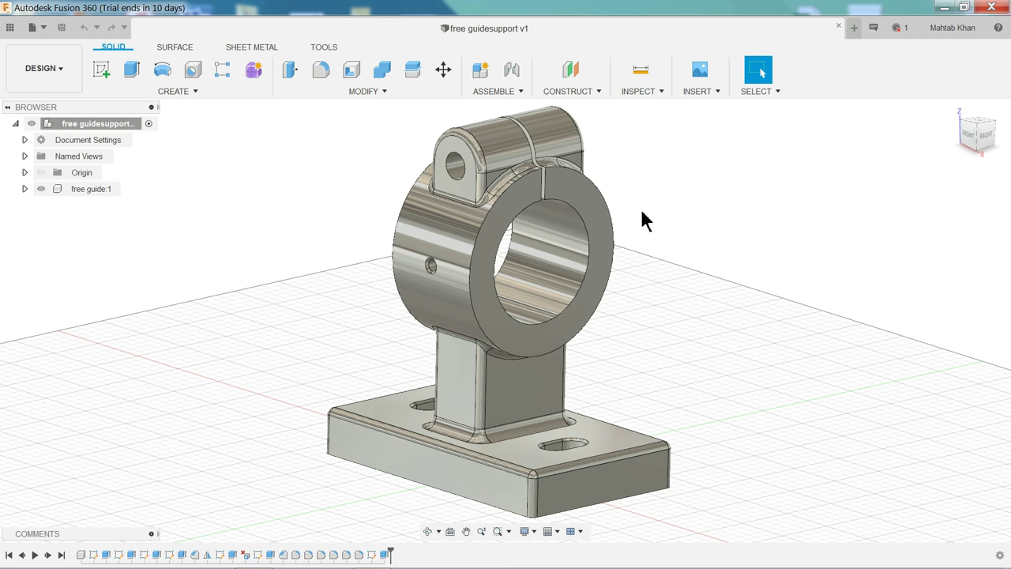
pyautogui.moveTo(641, 220)
pyautogui.keyDown('shift'); pyautogui.mouseDown(button='middle')
pyautogui.moveTo(660, 199)
pyautogui.moveTo(625, 223)
pyautogui.moveTo(648, 203)
pyautogui.moveTo(632, 212)
pyautogui.mouseUp(button='middle'); pyautogui.keyUp('shift')
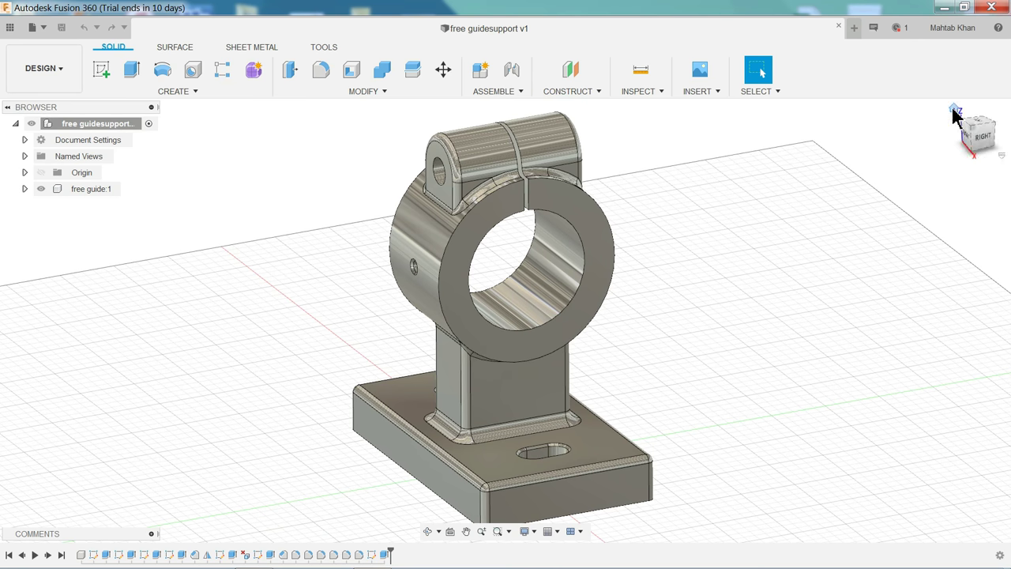
pyautogui.click(954, 109)
pyautogui.scroll(-1, 568, 470)
pyautogui.scroll(-1, 555, 451)
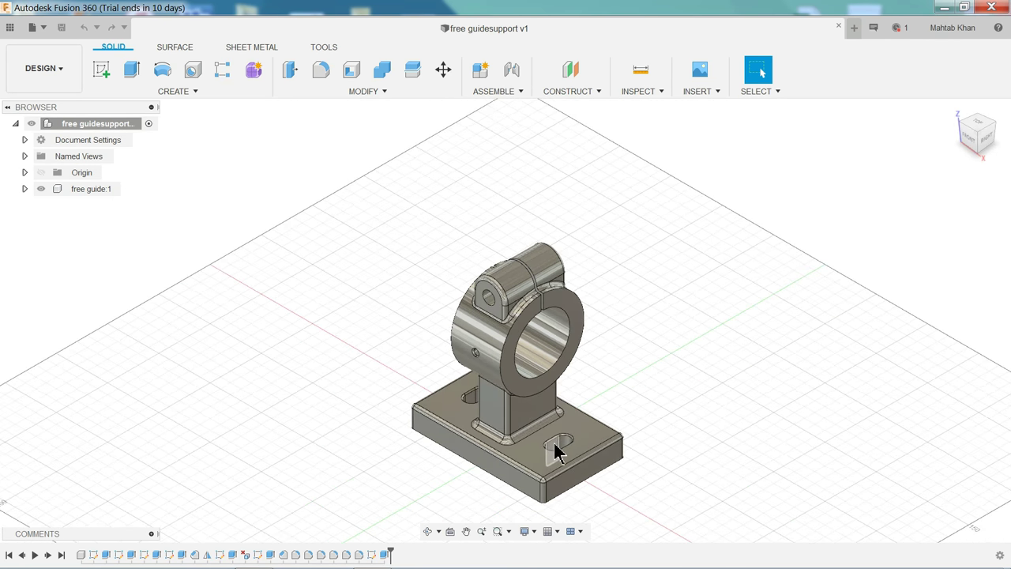
pyautogui.scroll(1, 553, 448)
pyautogui.scroll(1, 553, 451)
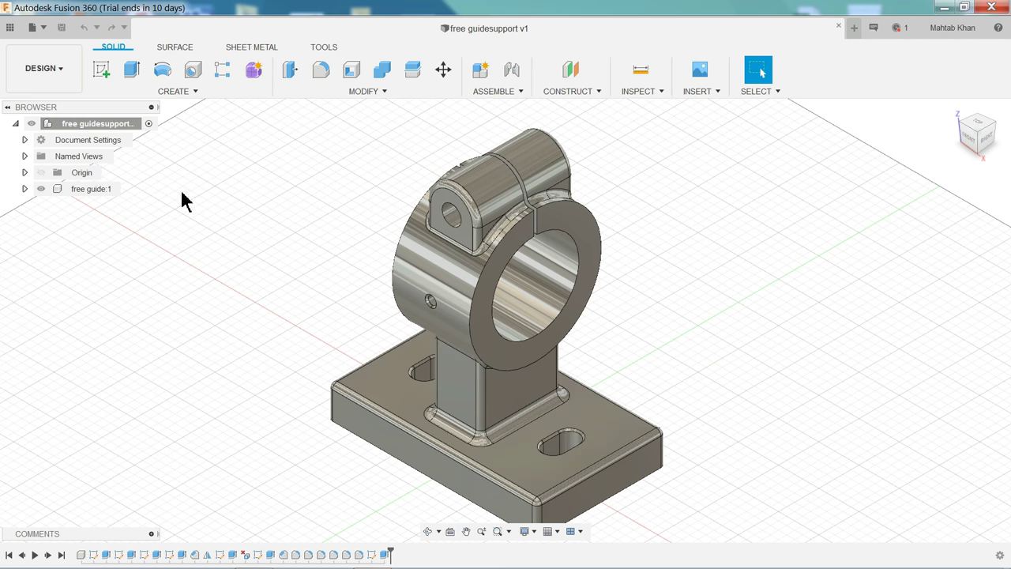
# Start a drawing from the design with Full Assembly, Create New and the From Scratch template
pyautogui.click(58, 78)
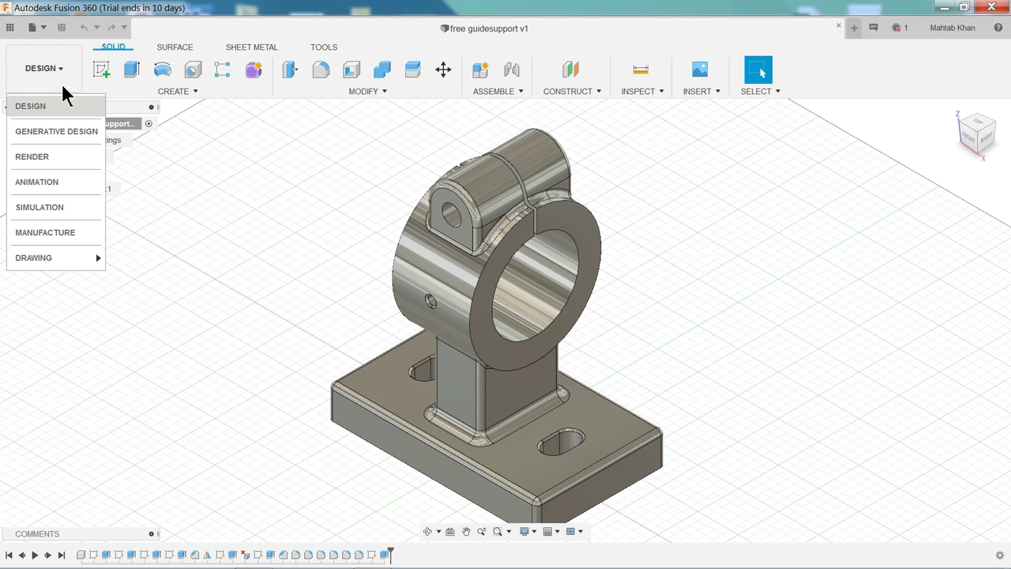
pyautogui.moveTo(47, 257)
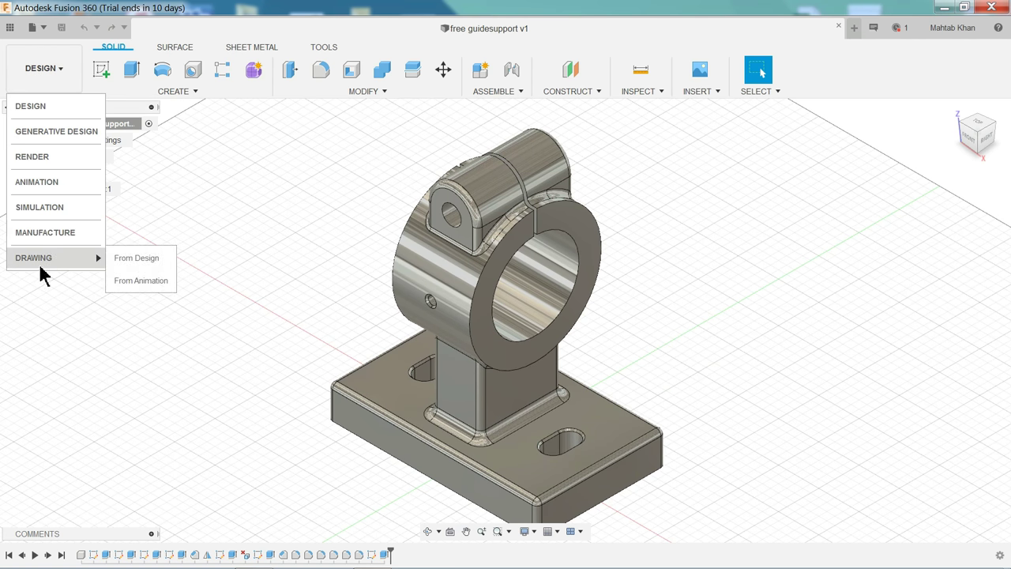
pyautogui.click(135, 264)
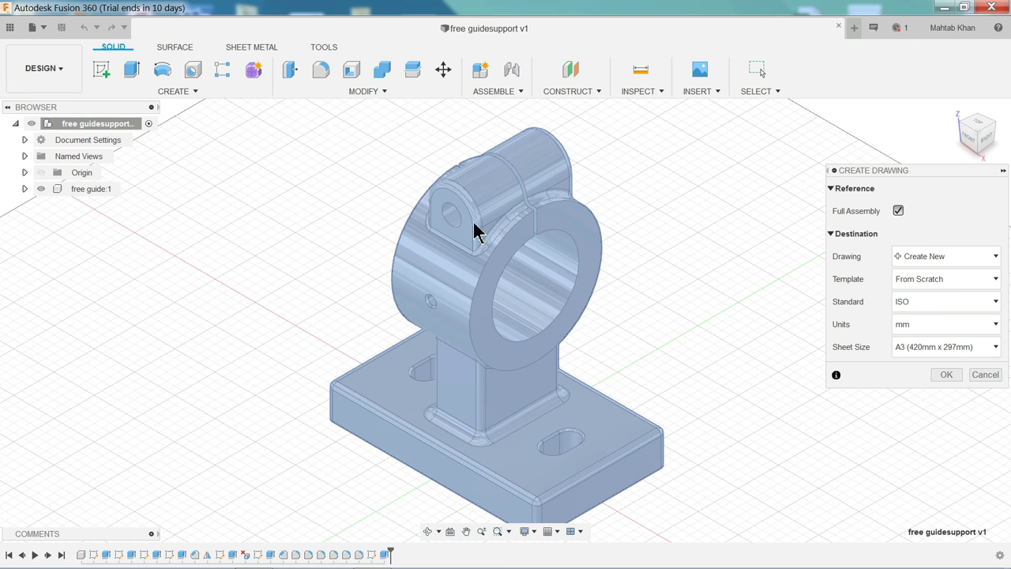
pyautogui.moveTo(905, 174); pyautogui.dragTo(808, 144)
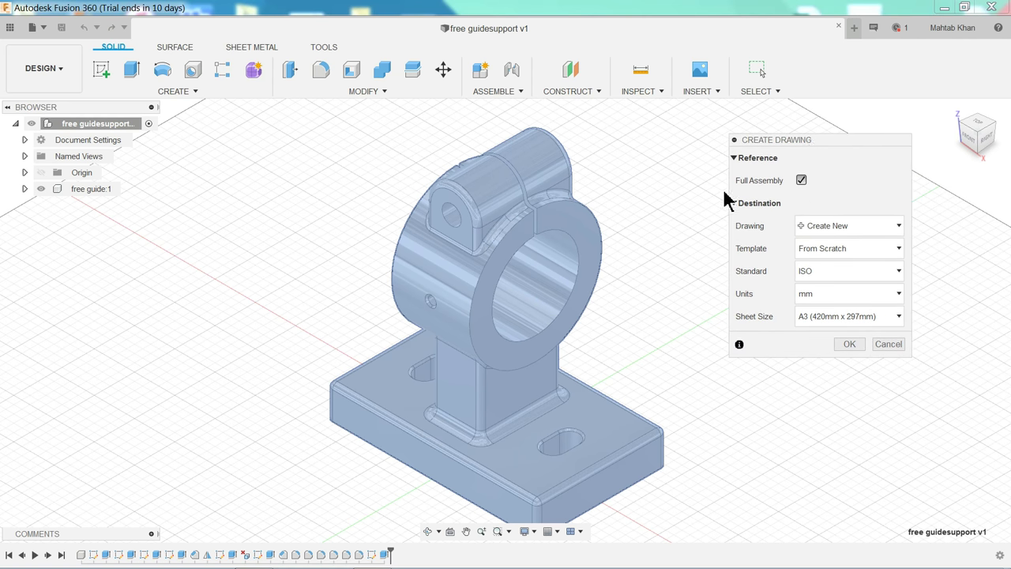
pyautogui.click(800, 181)
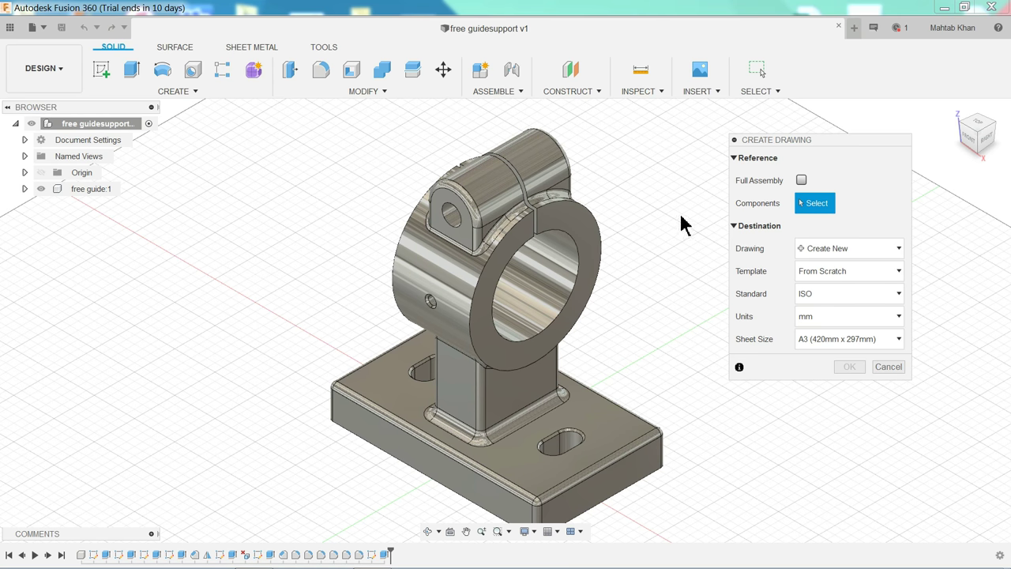
pyautogui.click(800, 180)
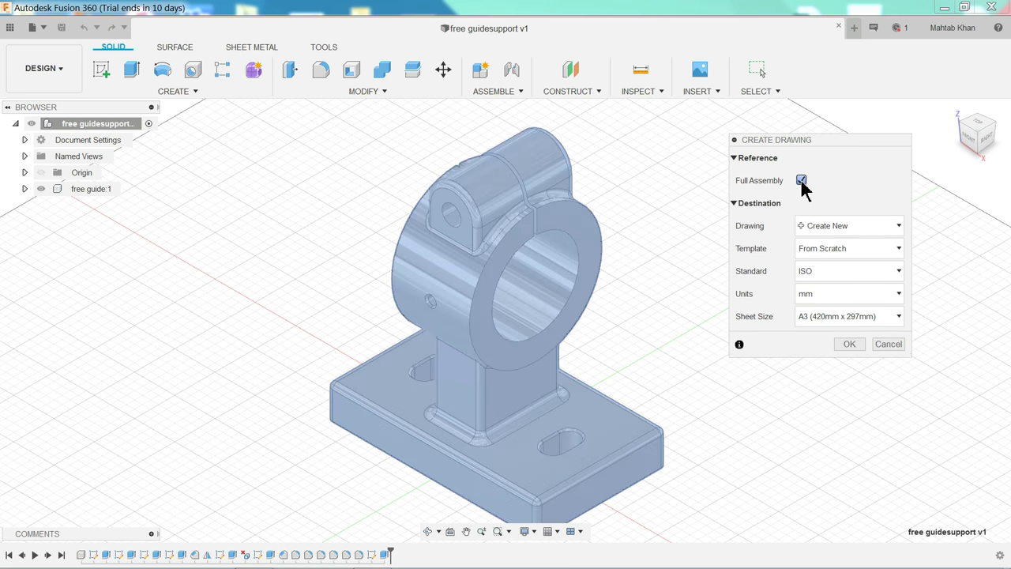
pyautogui.click(808, 237)
pyautogui.click(818, 242)
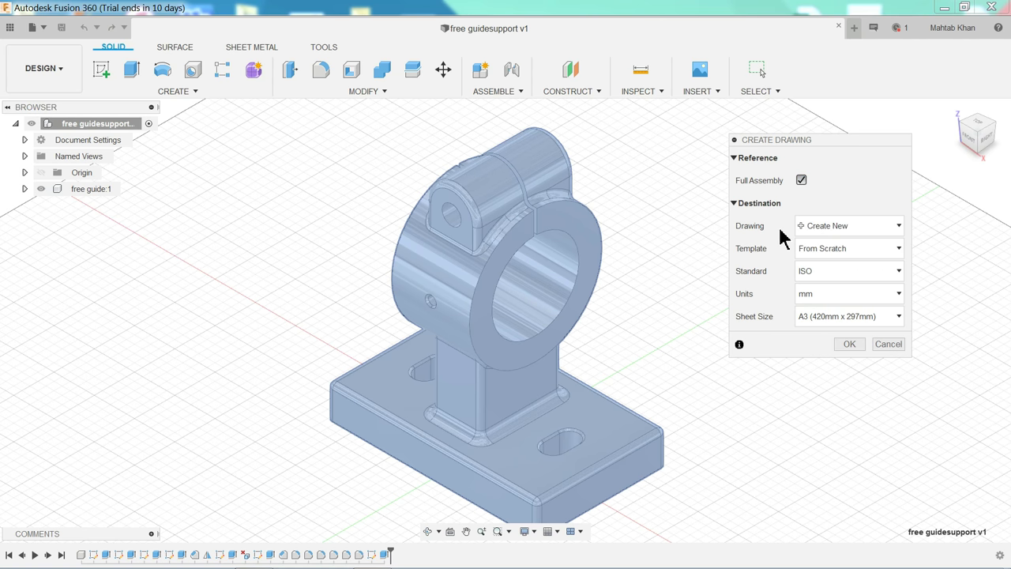
pyautogui.click(820, 251)
pyautogui.click(819, 259)
# Keep ISO standard, mm units and an A3 sheet, and create the drawing
pyautogui.click(813, 273)
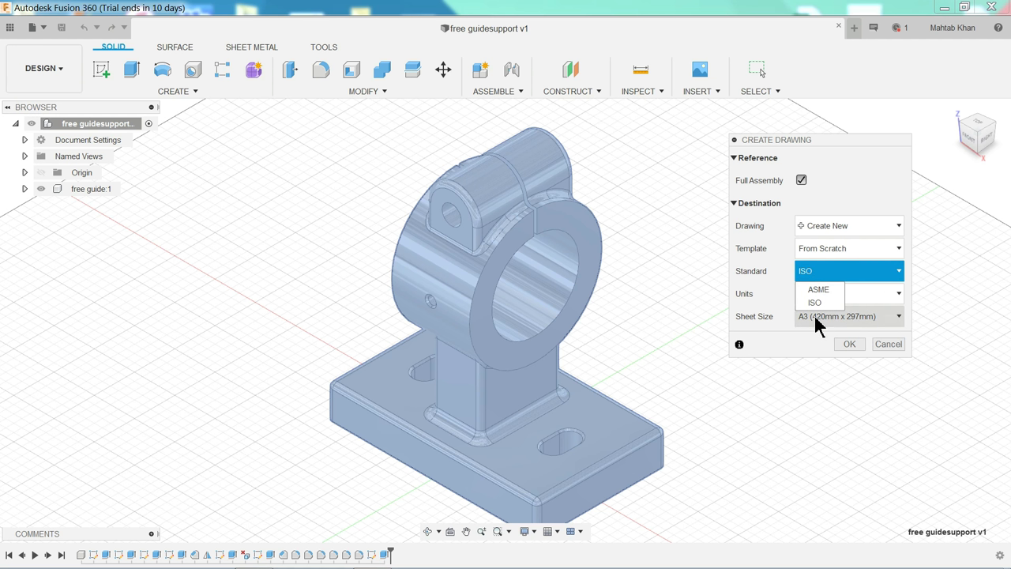
pyautogui.click(815, 278)
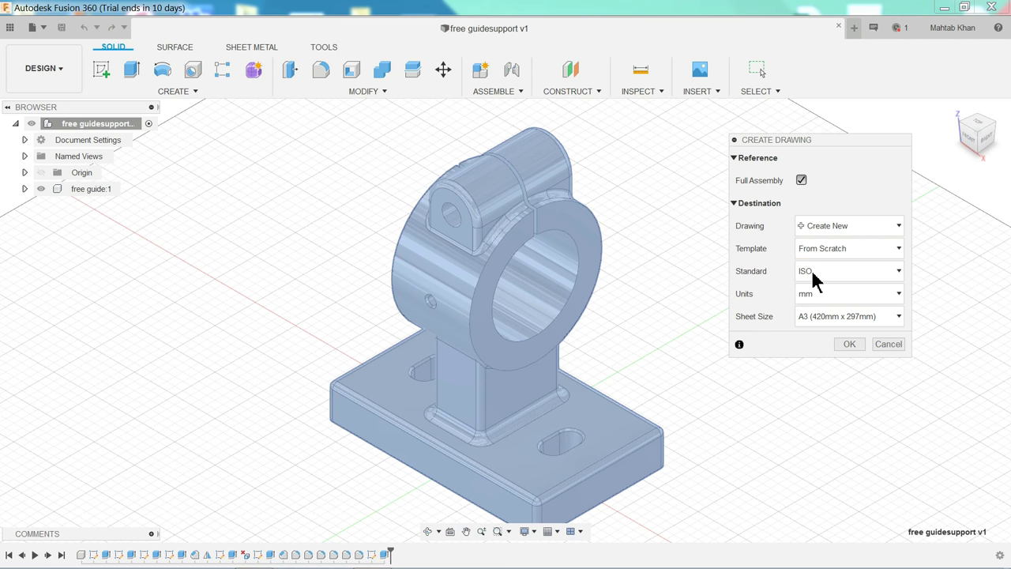
pyautogui.click(807, 296)
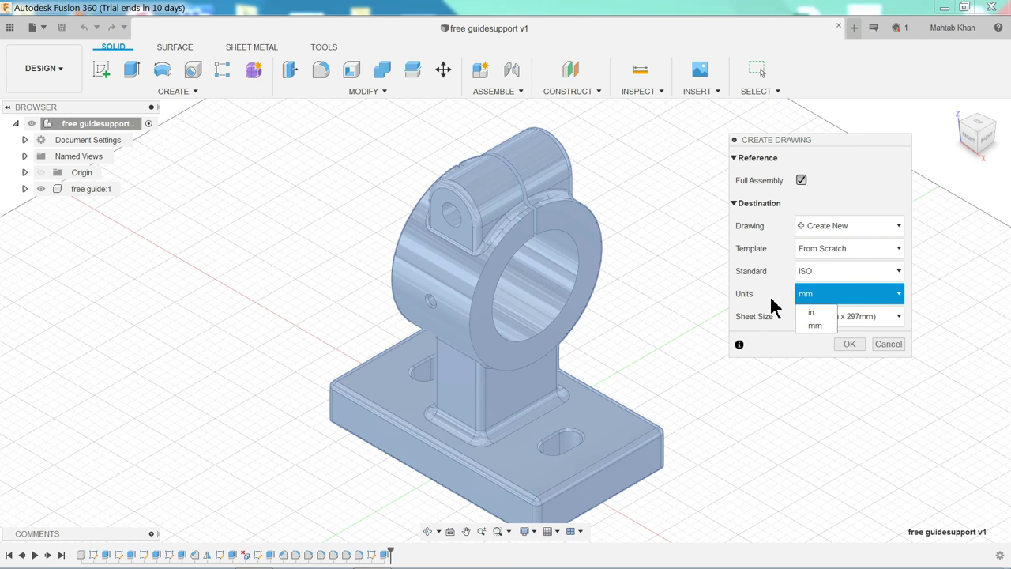
pyautogui.click(816, 300)
pyautogui.click(812, 320)
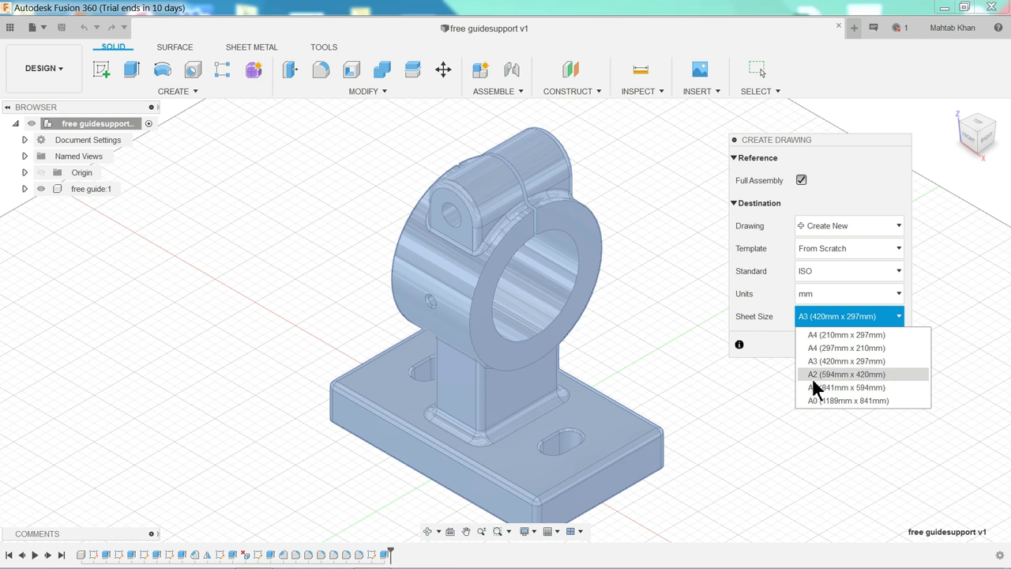
pyautogui.click(815, 320)
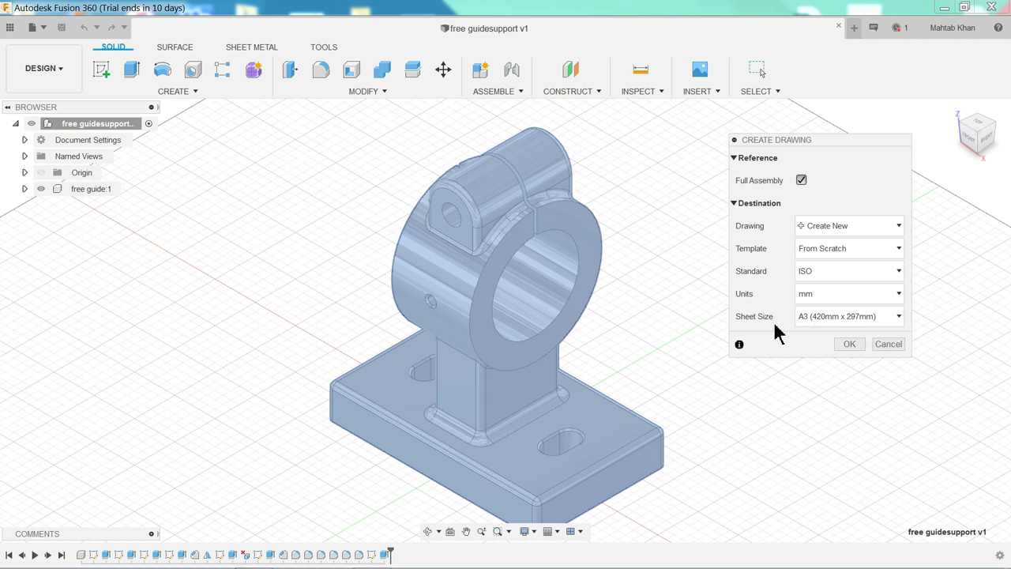
pyautogui.click(849, 343)
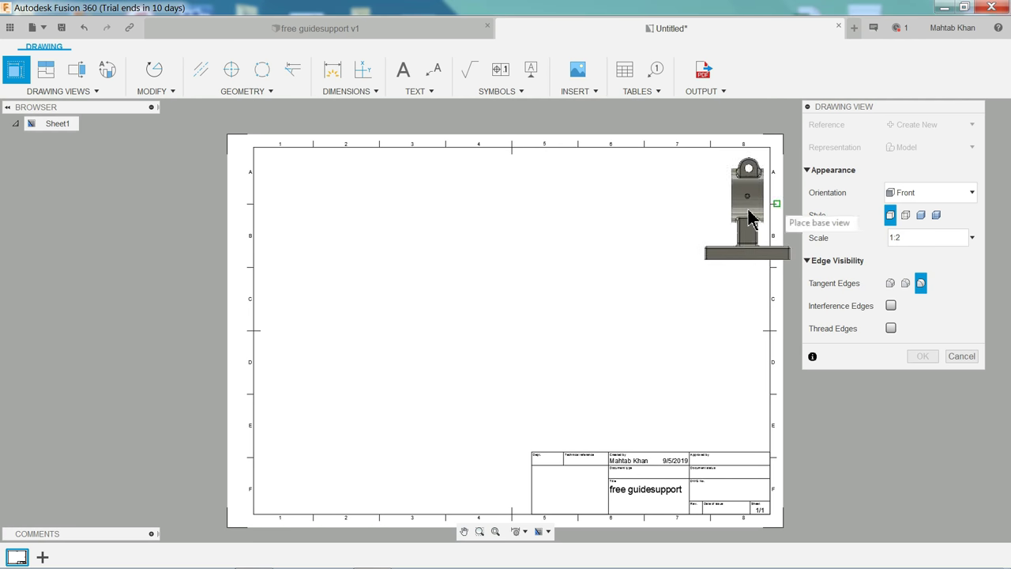
# Set the base view orientation to Front and place it left of sheet centre
pyautogui.click(909, 196)
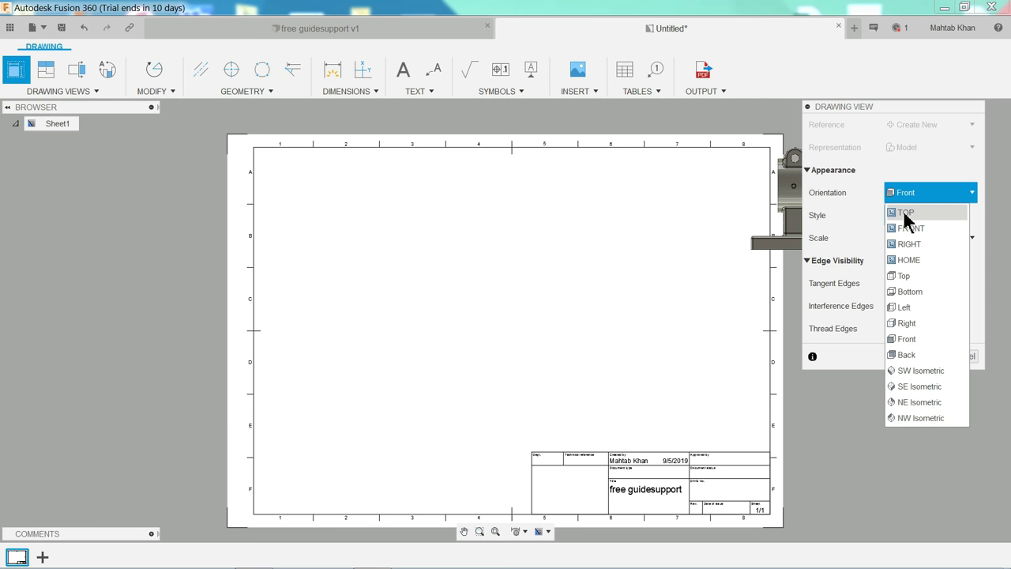
pyautogui.click(905, 212)
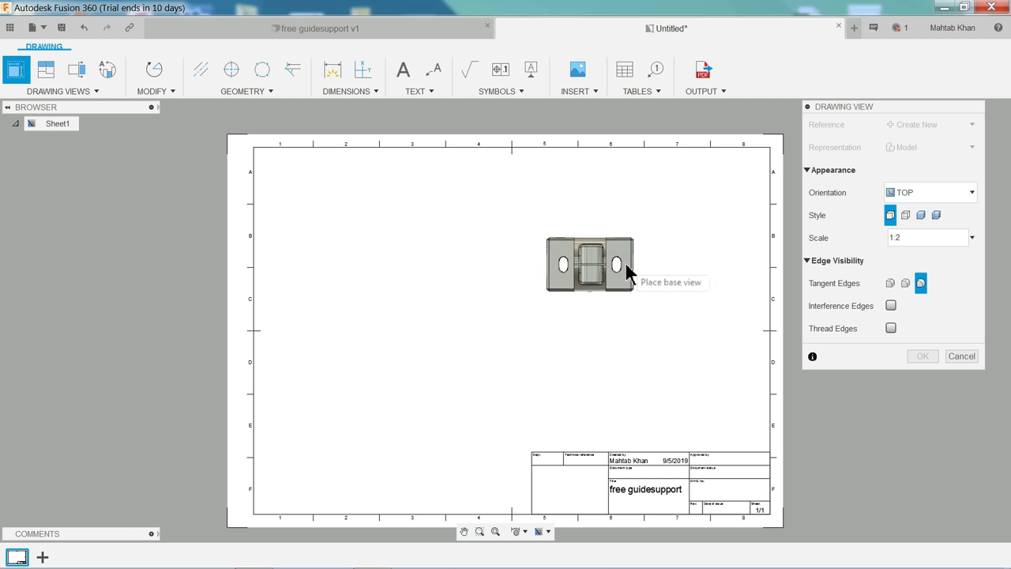
pyautogui.click(913, 196)
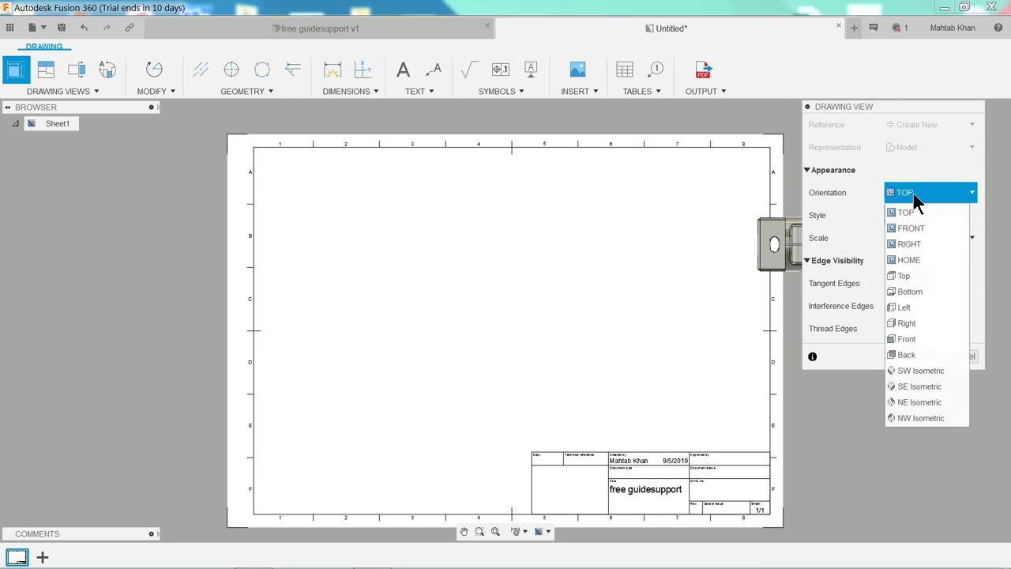
pyautogui.click(909, 243)
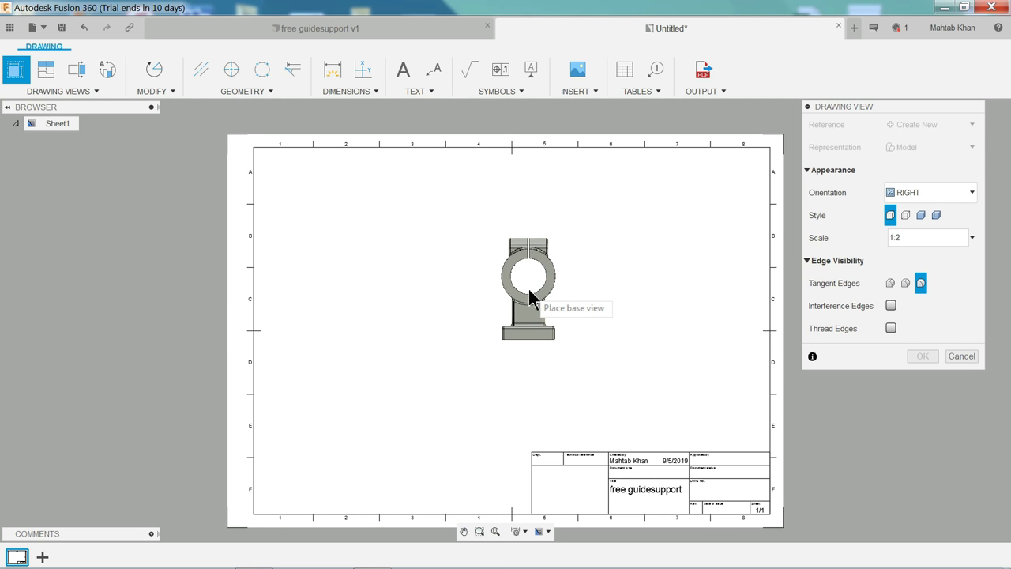
pyautogui.click(909, 199)
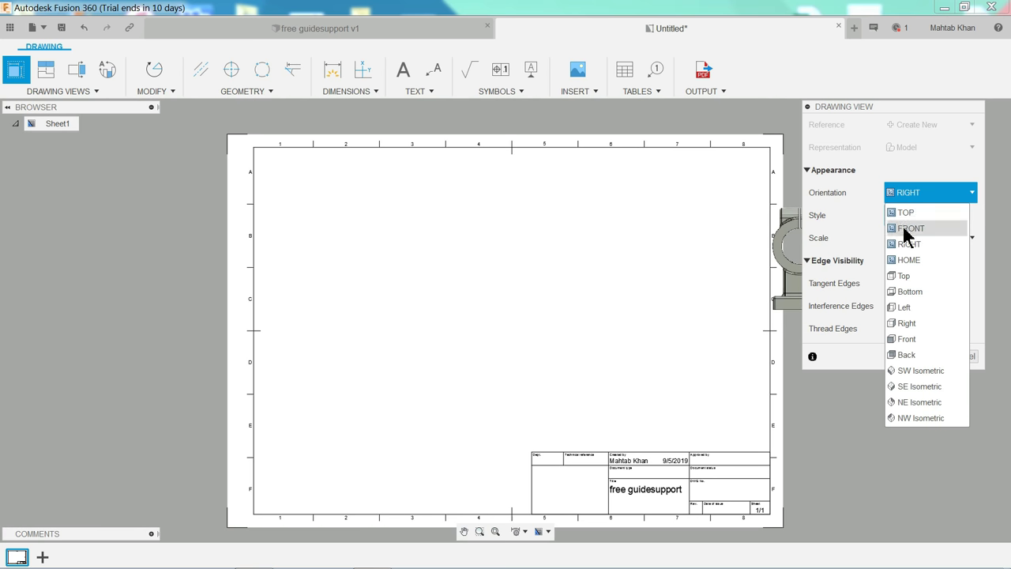
pyautogui.click(908, 229)
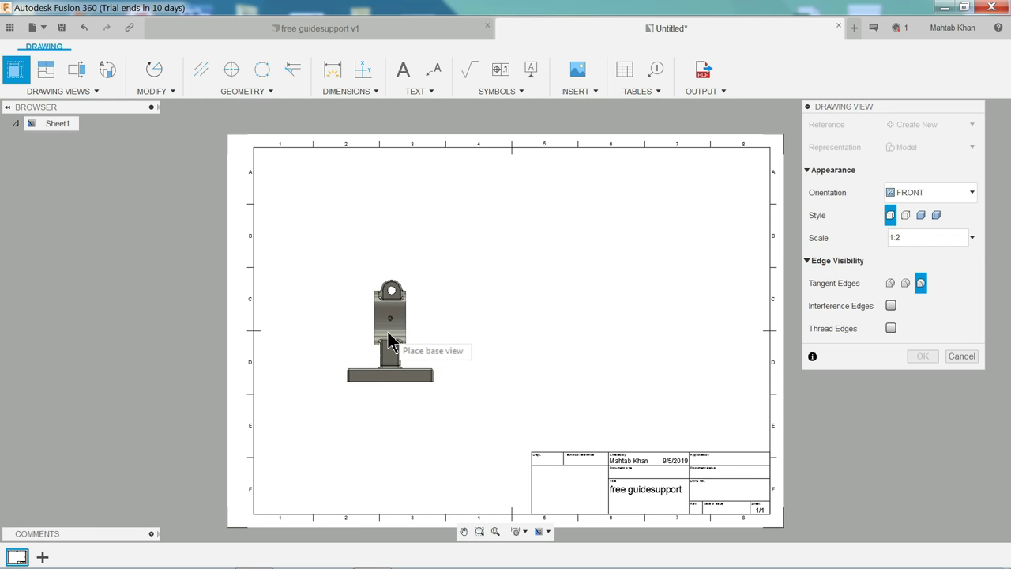
pyautogui.click(389, 339)
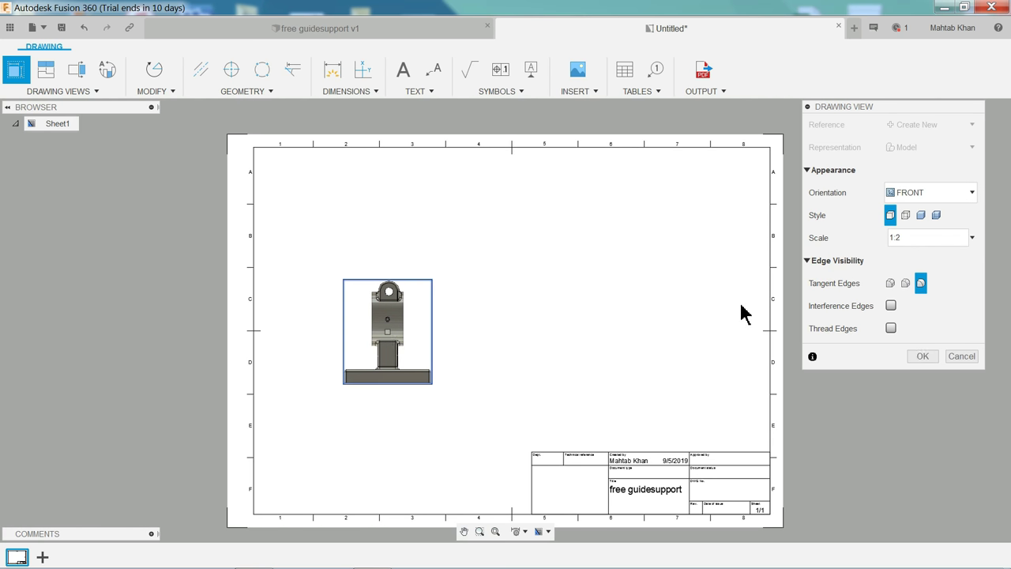
# Change the base view scale from 1:2 to 1:1.5 and confirm the view
pyautogui.click(921, 237)
pyautogui.click(971, 237)
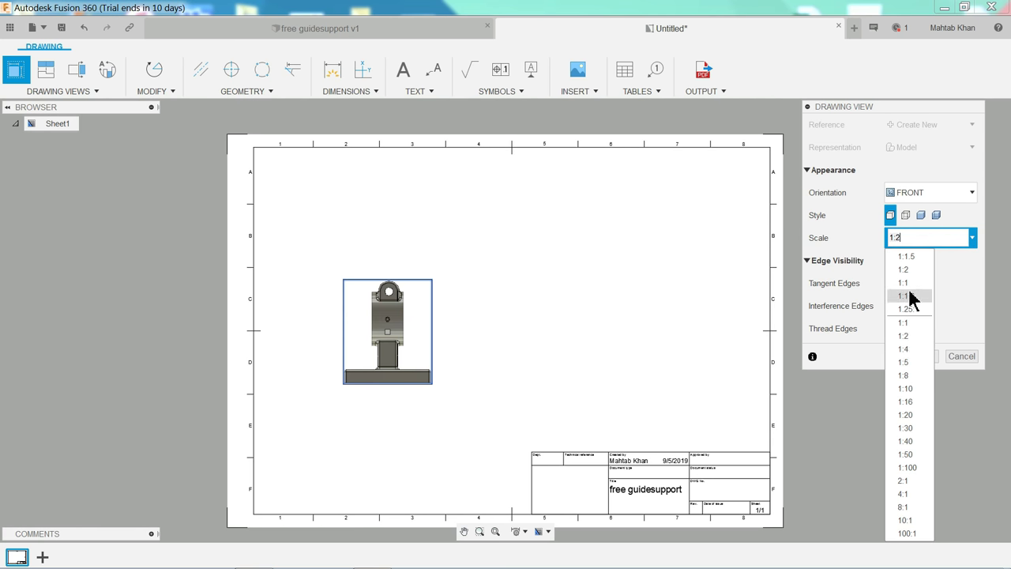
pyautogui.click(922, 238)
pyautogui.write('1')
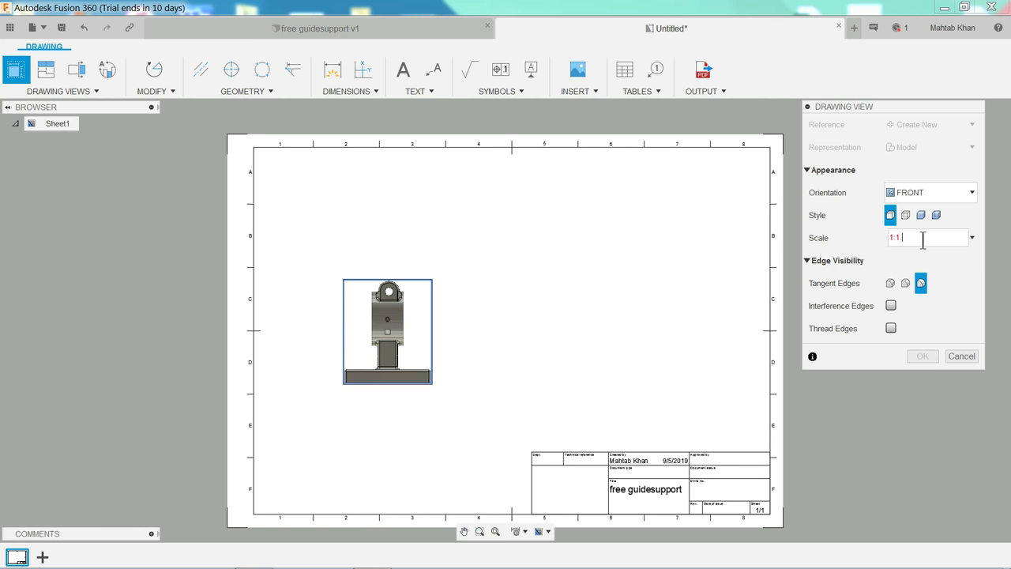
pyautogui.write('.5')
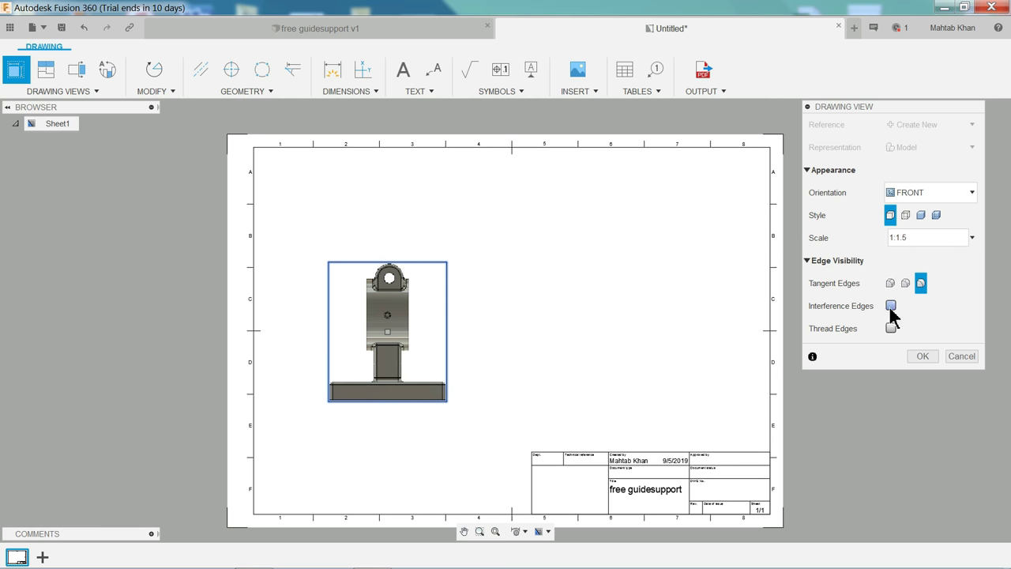
pyautogui.click(923, 356)
# Set the front view's tangent edges to Full Length
pyautogui.scroll(2, 445, 384)
pyautogui.scroll(1, 471, 380)
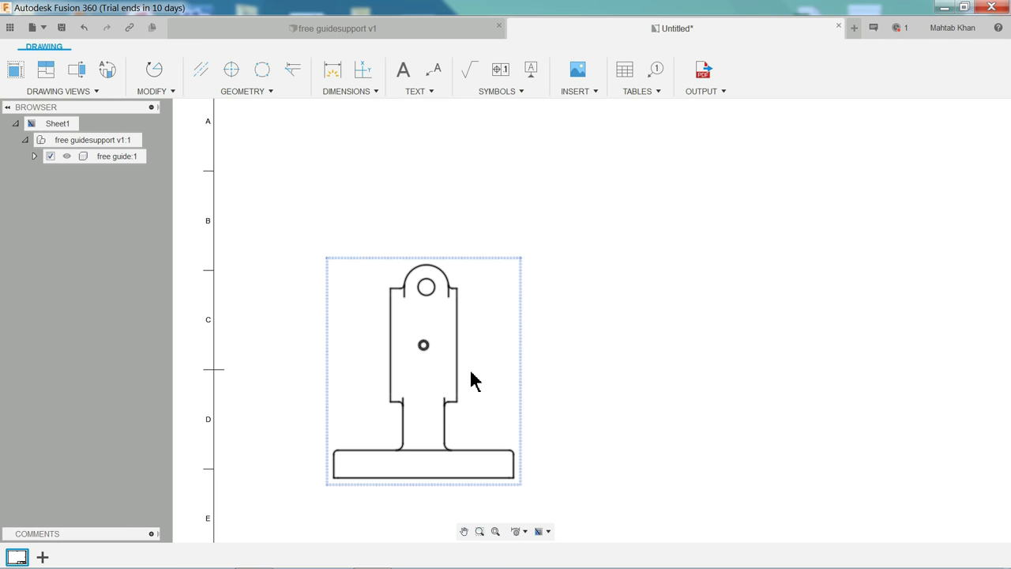
pyautogui.moveTo(470, 380); pyautogui.dragTo(461, 344, button='middle')
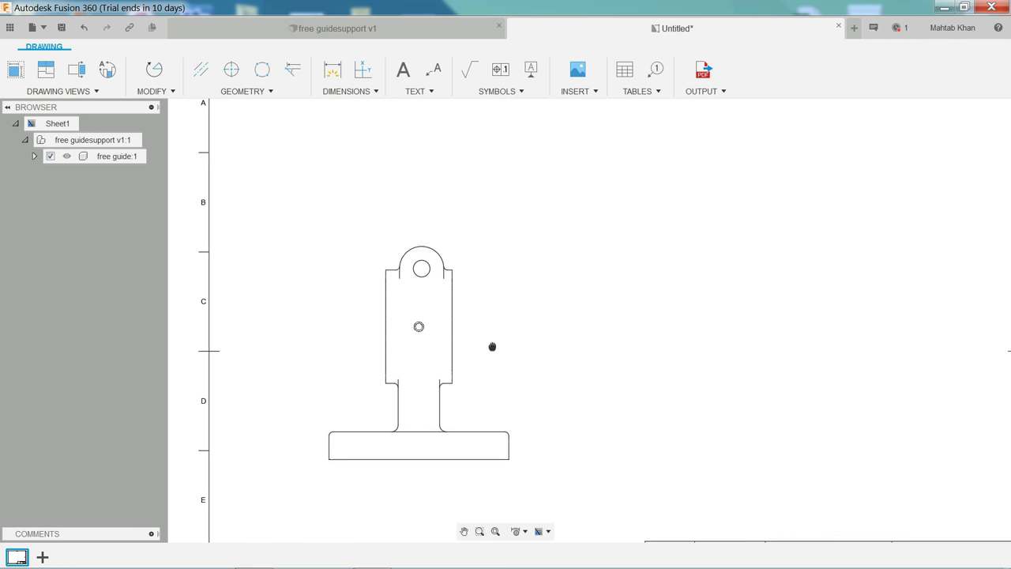
pyautogui.doubleClick(466, 291)
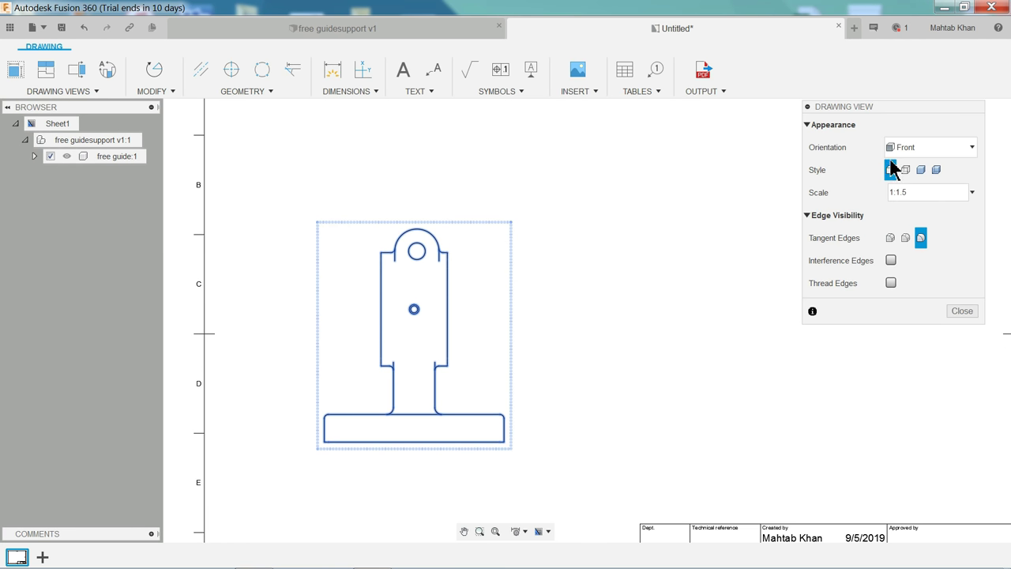
pyautogui.click(905, 238)
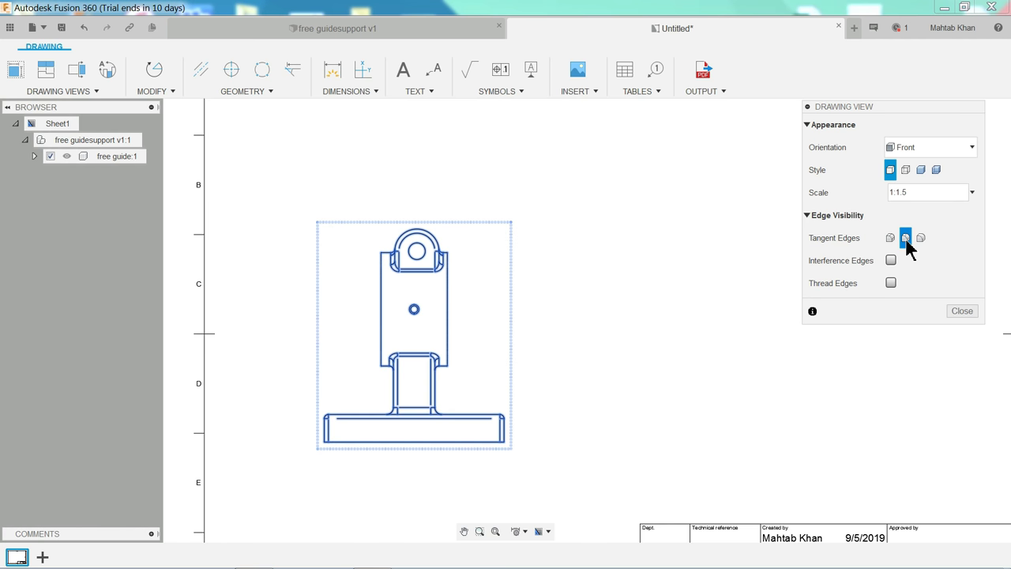
pyautogui.click(961, 311)
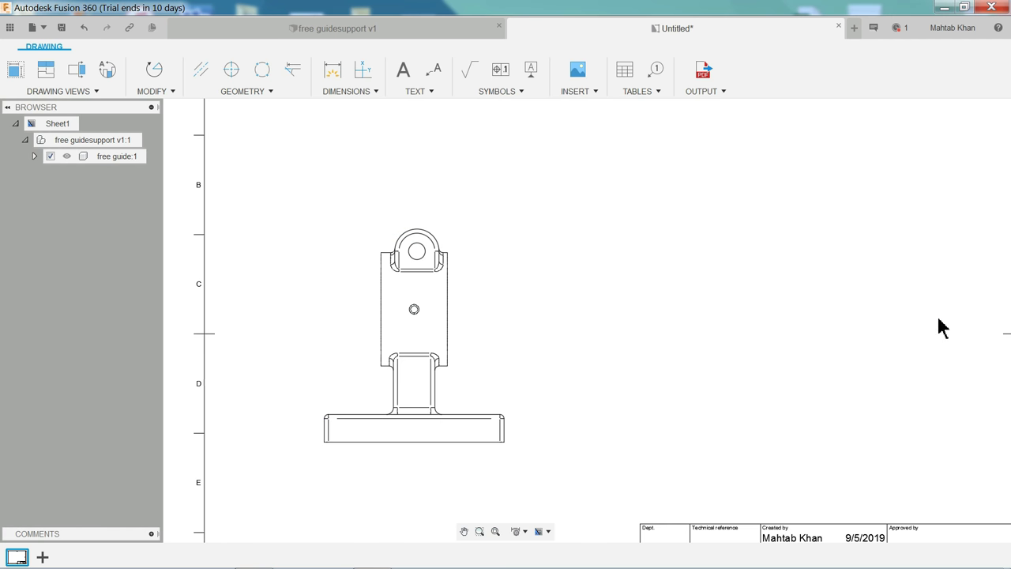
pyautogui.click(473, 313)
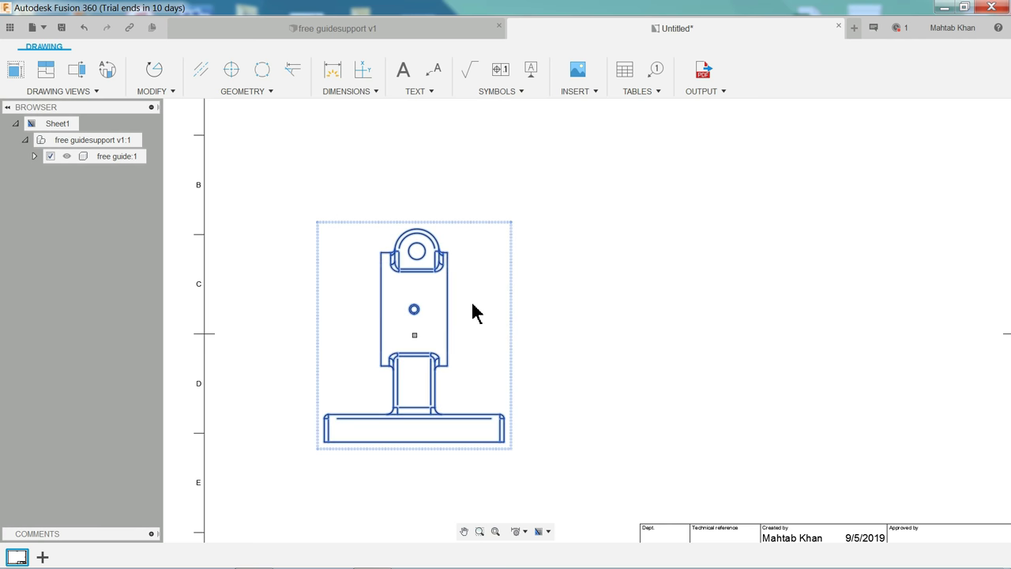
pyautogui.doubleClick(473, 313)
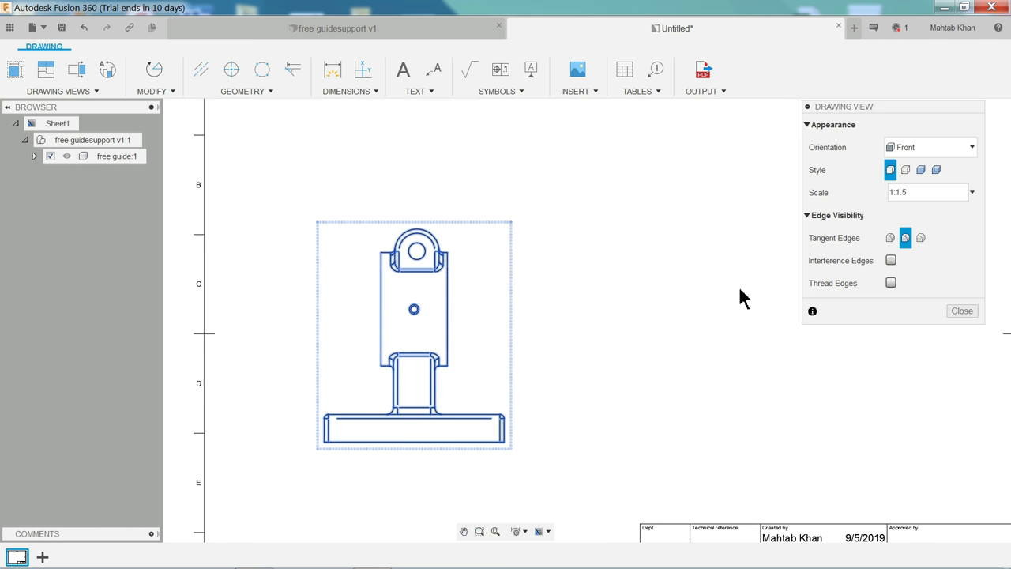
pyautogui.click(890, 239)
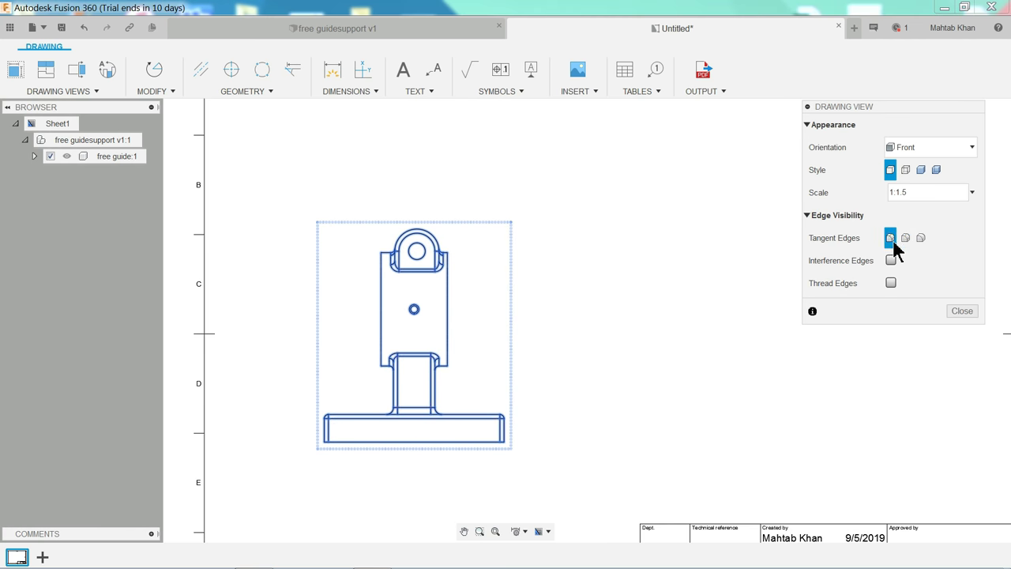
pyautogui.click(960, 313)
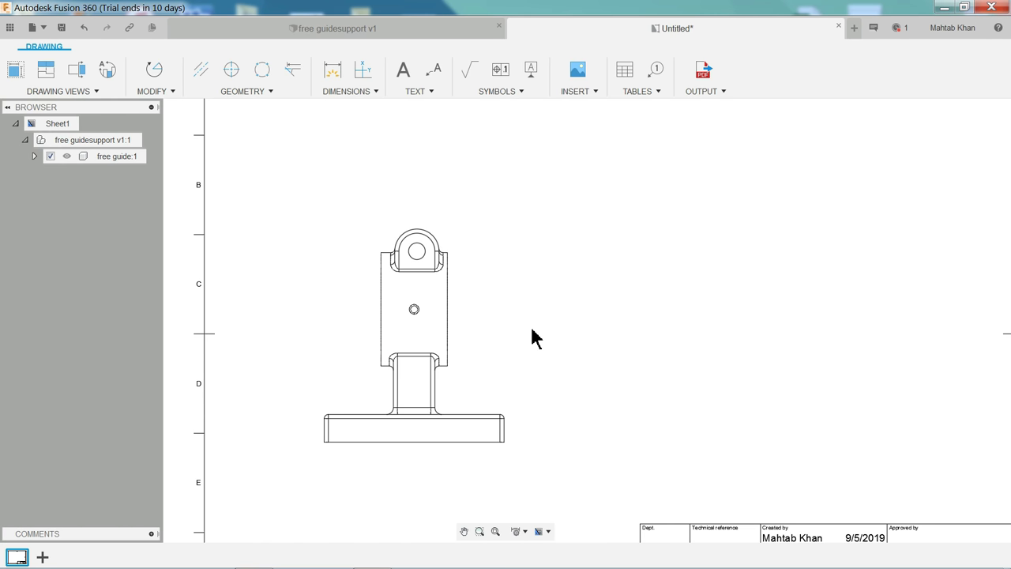
# Change the front view style to Visible and Hidden Edges
pyautogui.click(490, 344)
pyautogui.doubleClick(490, 345)
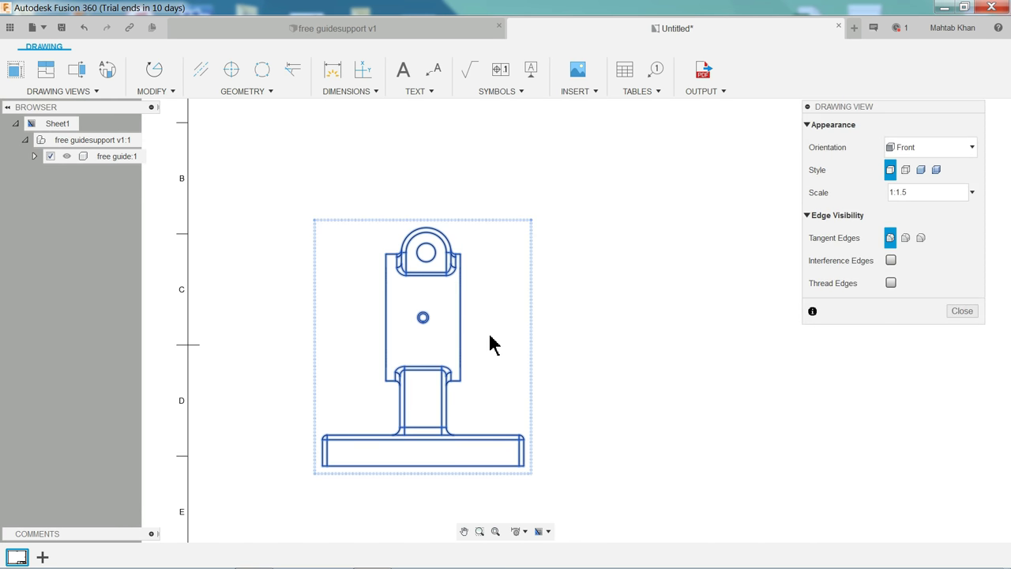
pyautogui.click(906, 171)
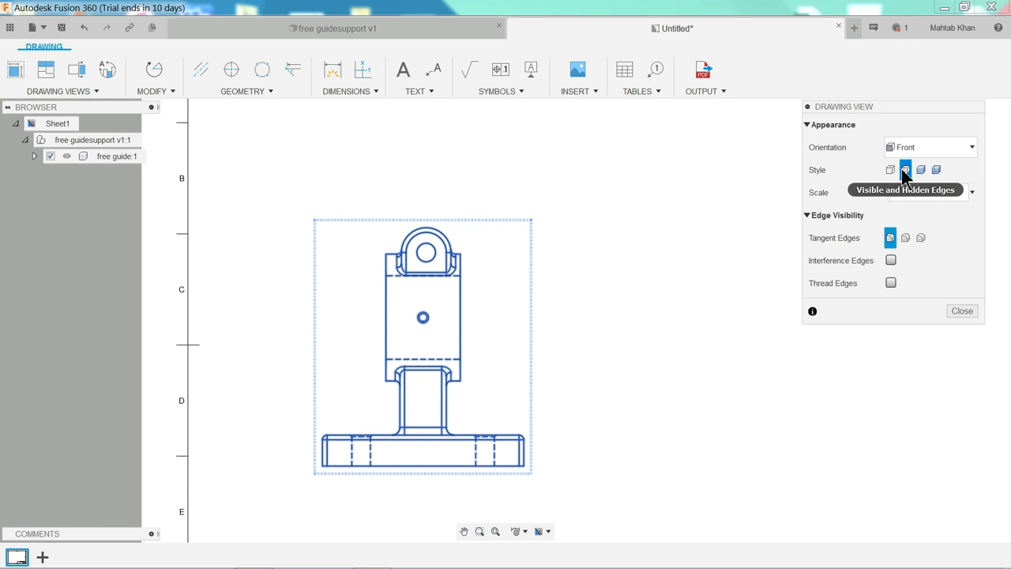
pyautogui.click(958, 312)
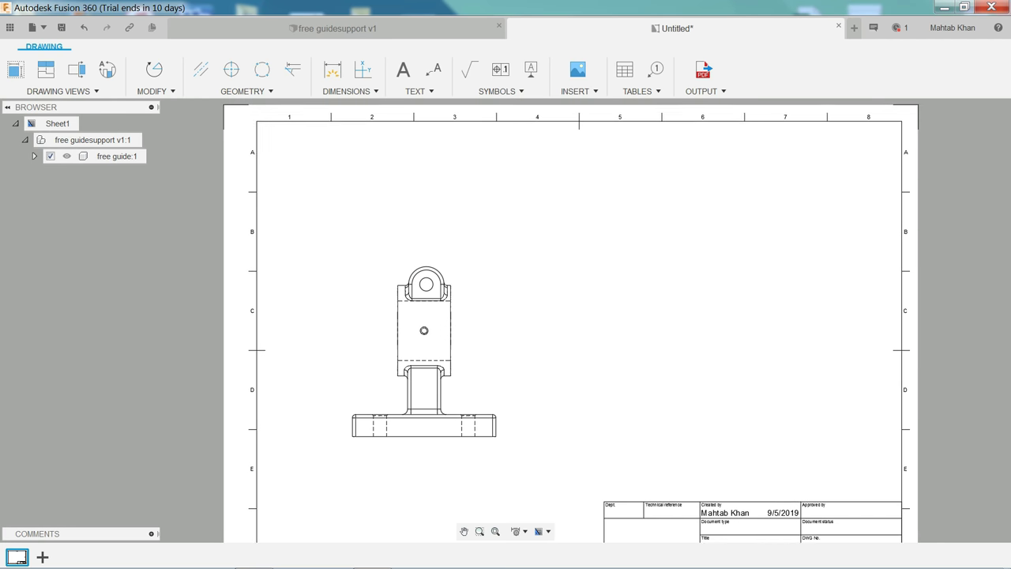
# Nudge the front view back near its original spot and fit the sheet to the window
pyautogui.click(465, 292)
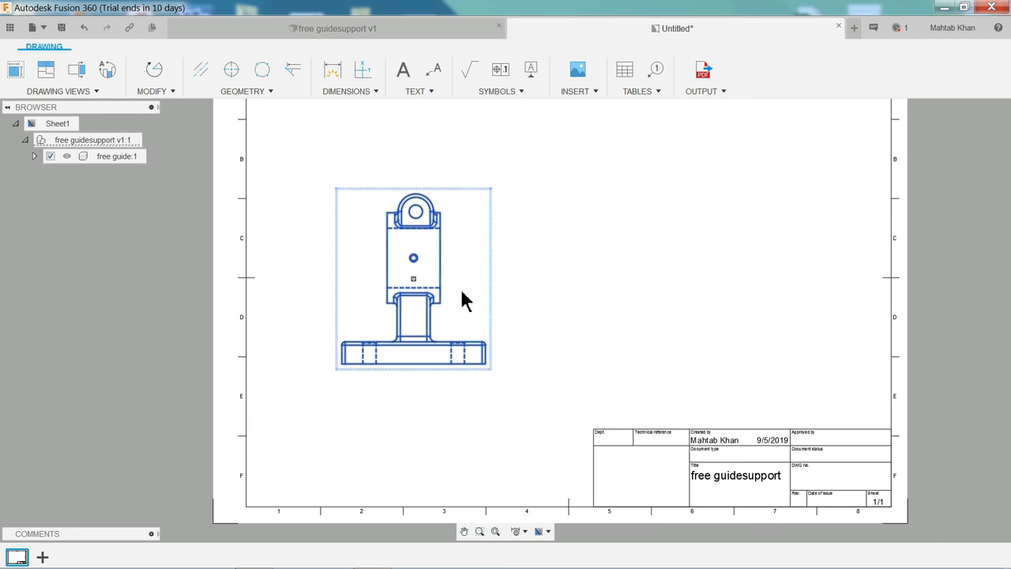
pyautogui.press('Escape')
pyautogui.click(453, 291)
pyautogui.scroll(2, 421, 289)
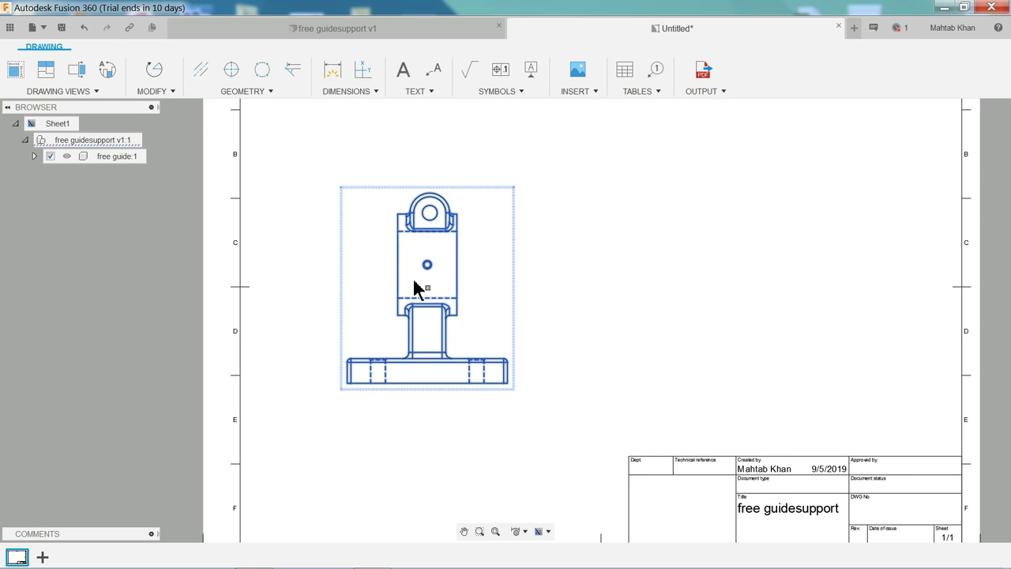
pyautogui.scroll(1, 434, 304)
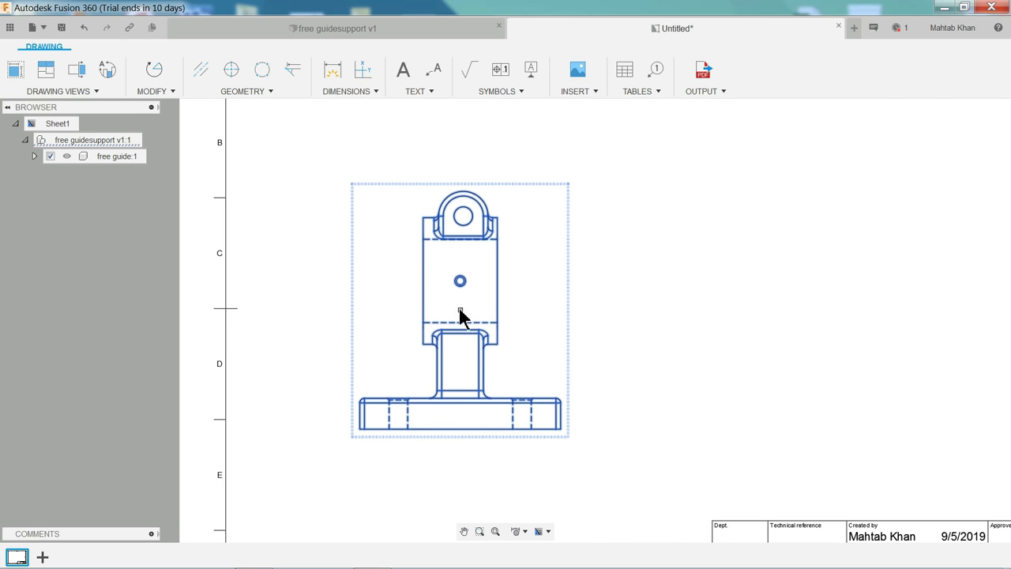
pyautogui.press('Escape')
pyautogui.click(461, 325)
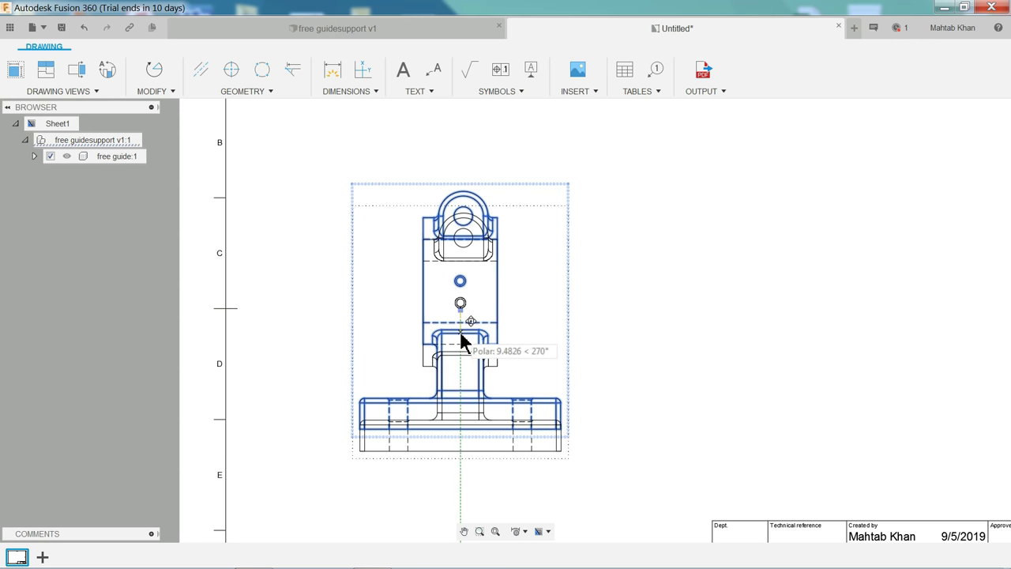
pyautogui.click(462, 341)
pyautogui.press('F6')
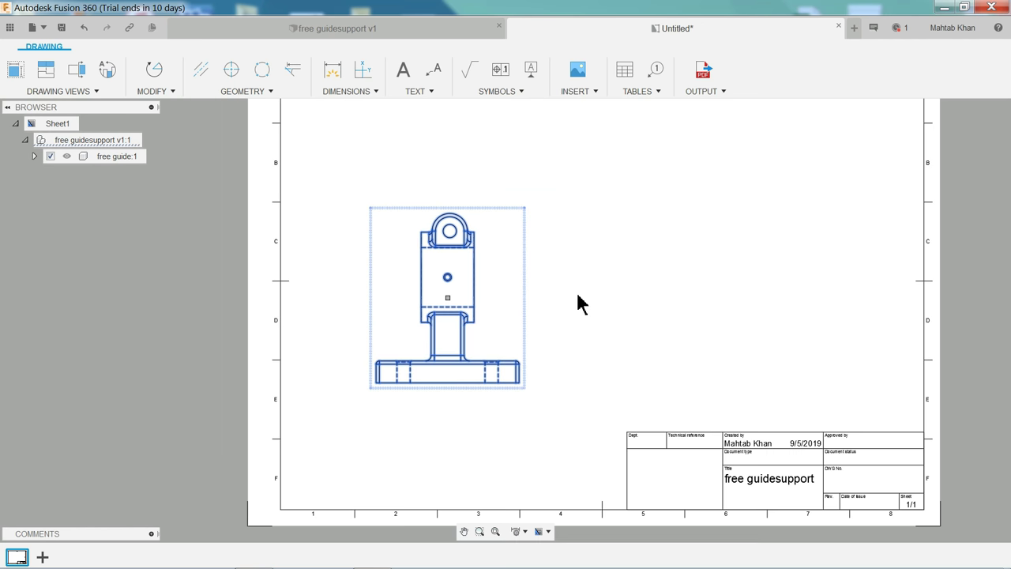
pyautogui.scroll(1, 537, 203)
pyautogui.click(483, 177)
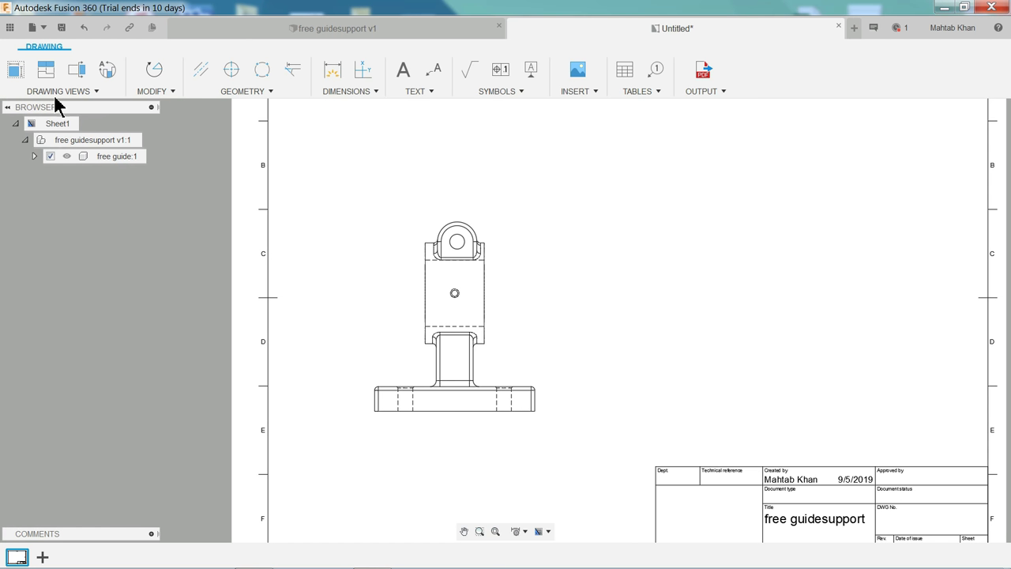
pyautogui.click(500, 324)
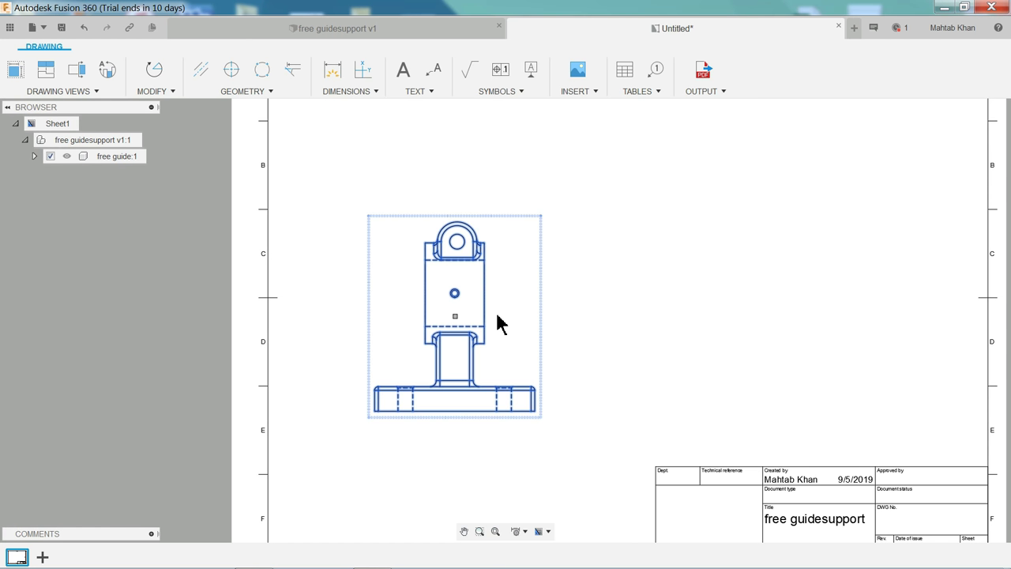
# Project a side view right of the front view and another view below it
pyautogui.click(45, 73)
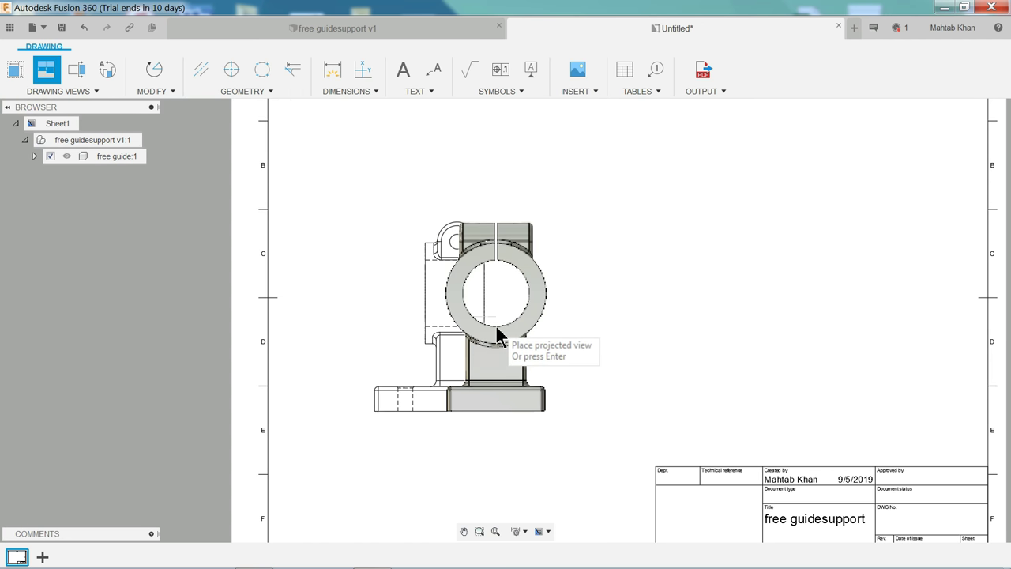
pyautogui.press('Escape')
pyautogui.click(45, 69)
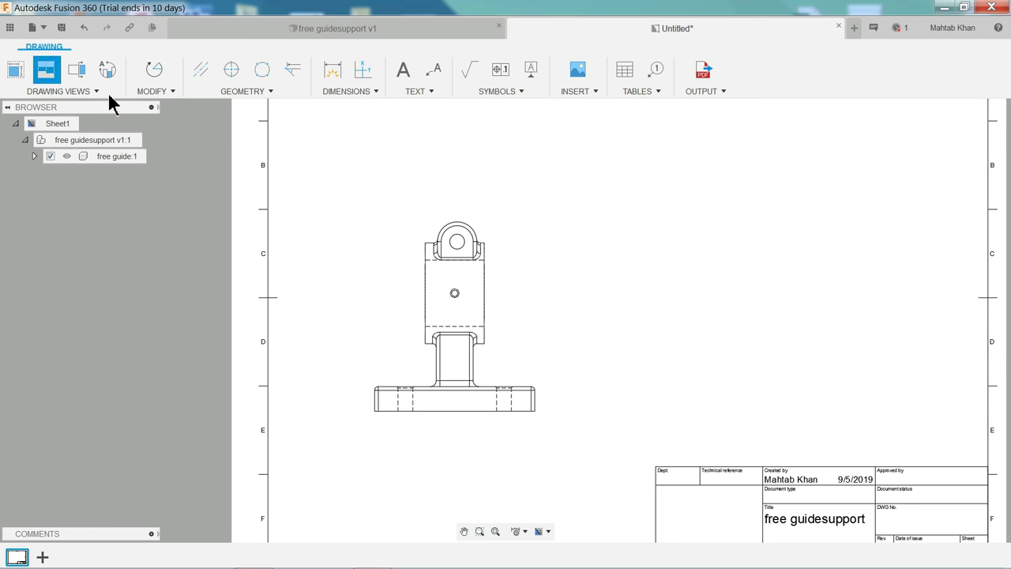
pyautogui.click(528, 331)
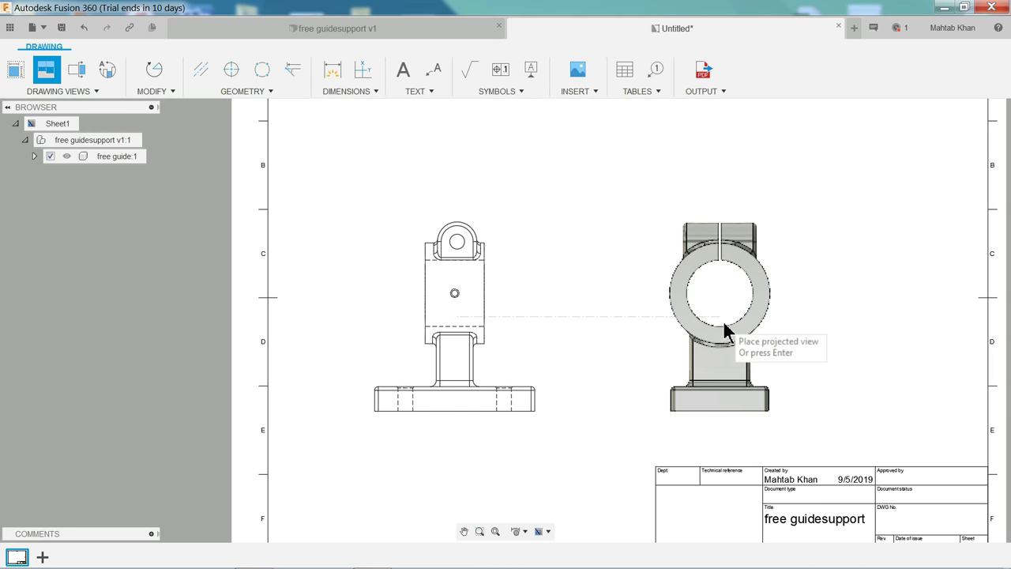
pyautogui.click(711, 330)
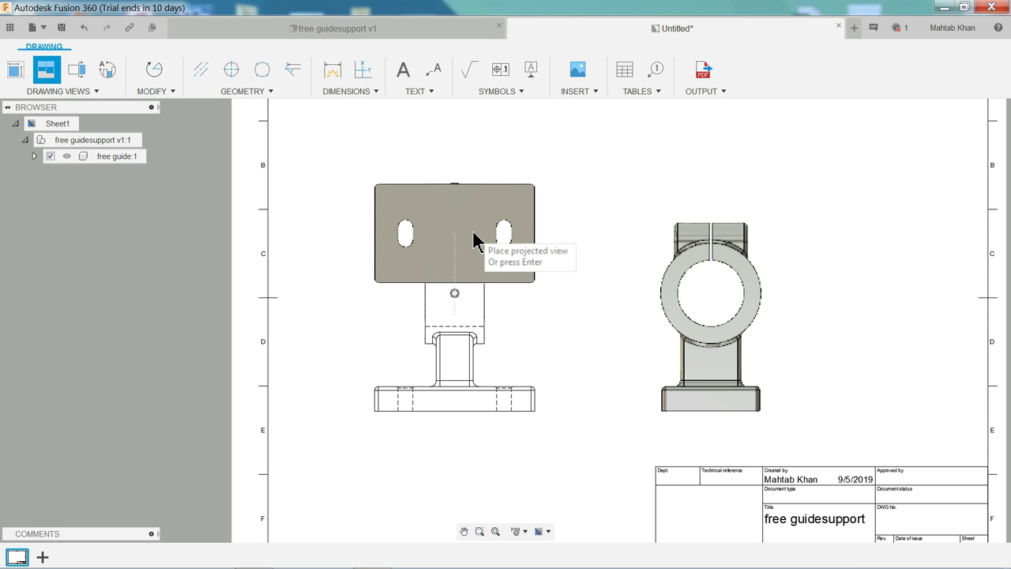
pyautogui.scroll(-1, 474, 316)
pyautogui.click(472, 455)
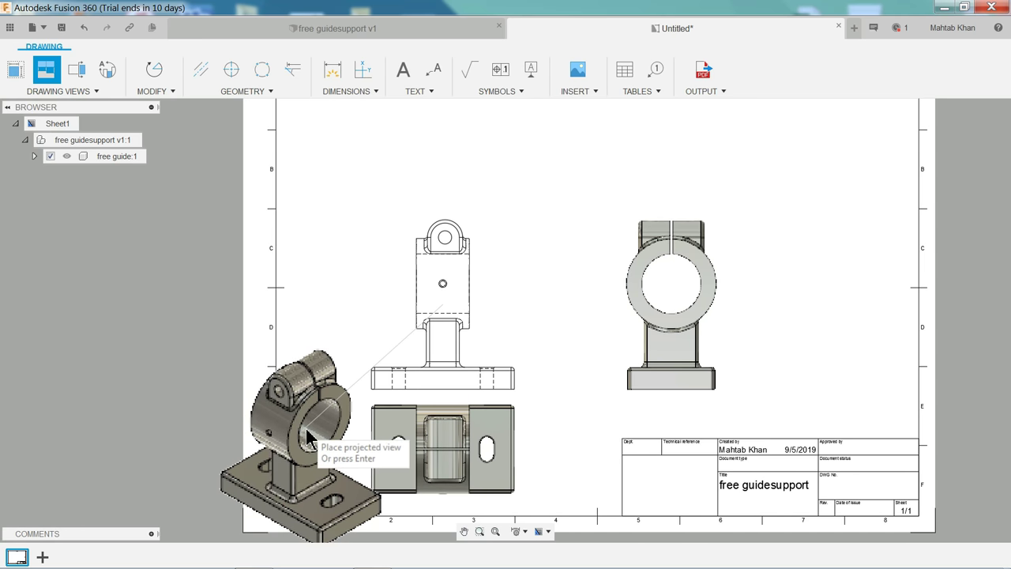
pyautogui.click(322, 387)
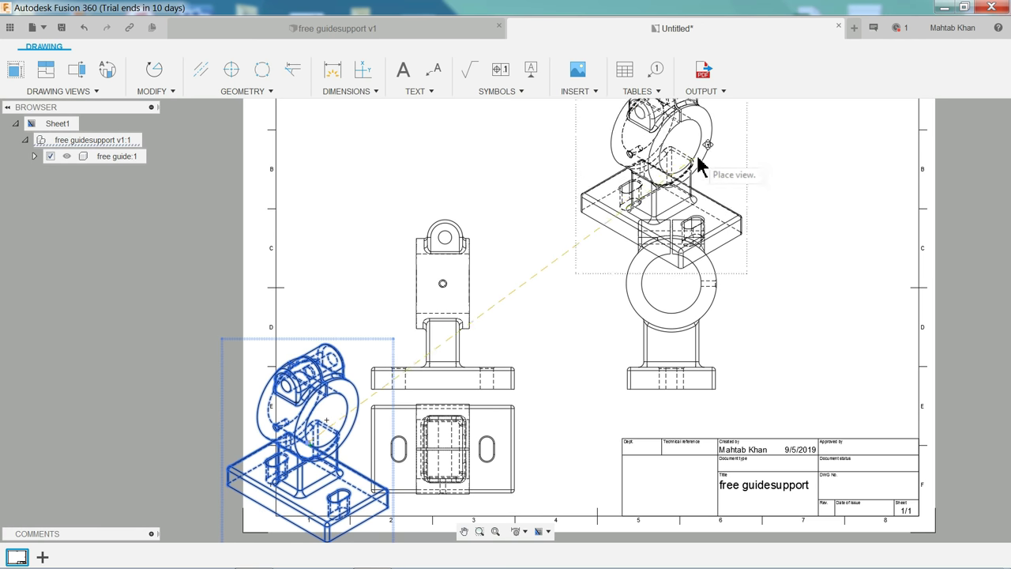
# Place the isometric view in the sheet's top-right corner and fine-tune its position
pyautogui.click(818, 146)
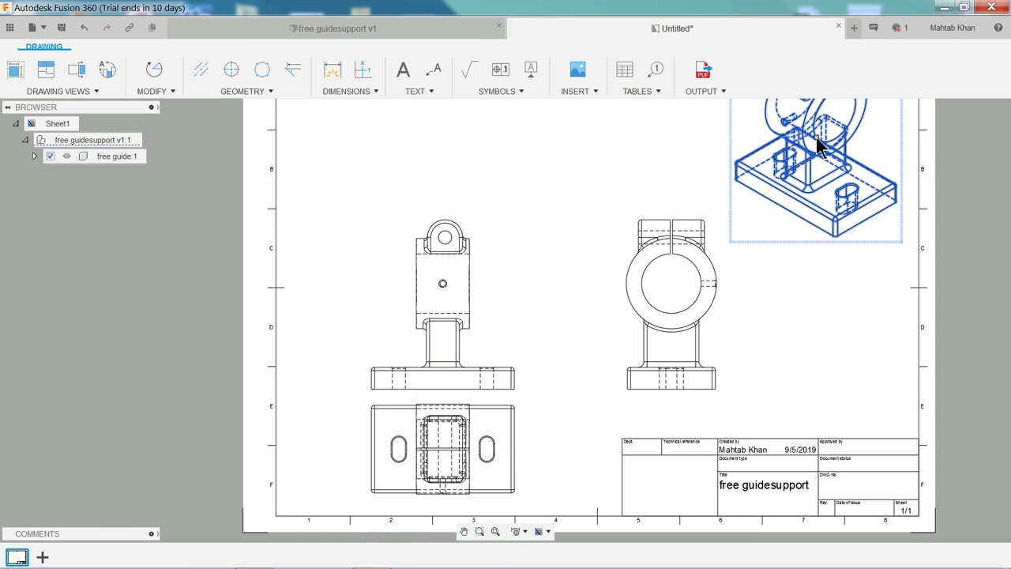
pyautogui.scroll(-3, 778, 162)
pyautogui.scroll(2, 763, 120)
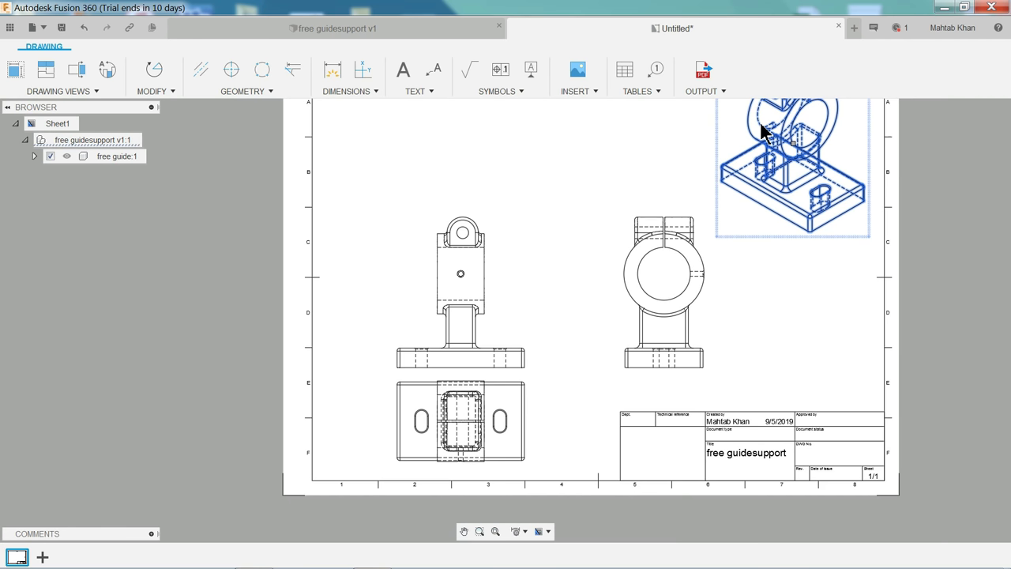
pyautogui.scroll(-1, 766, 123)
pyautogui.moveTo(414, 122); pyautogui.dragTo(333, 183, button='middle')
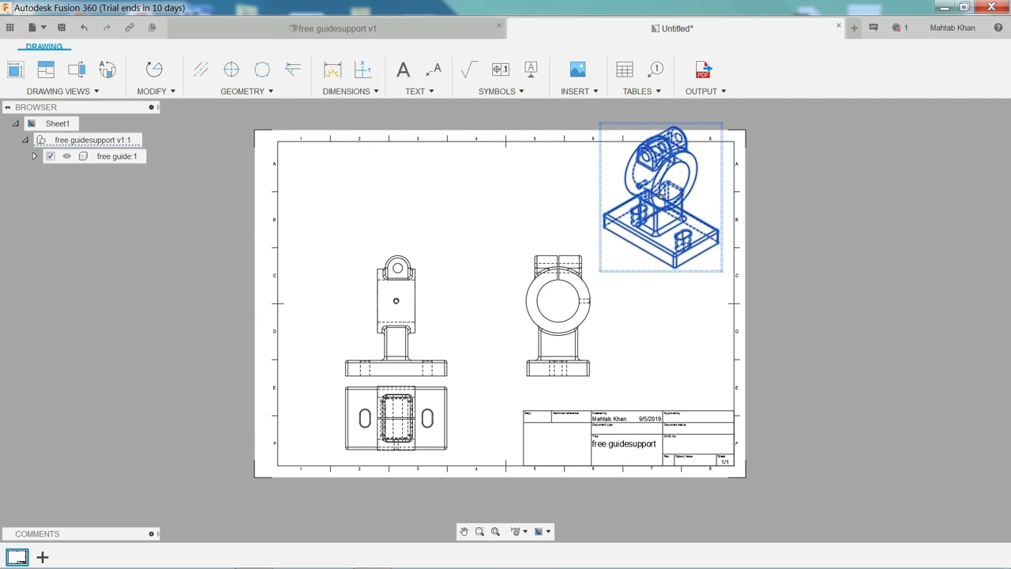
pyautogui.scroll(1, 506, 273)
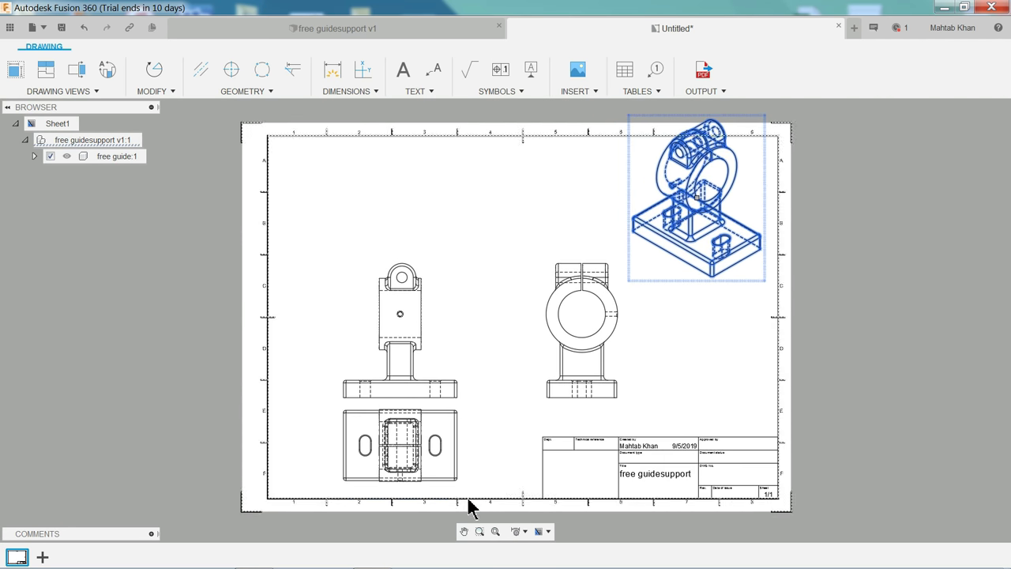
pyautogui.scroll(1, 517, 336)
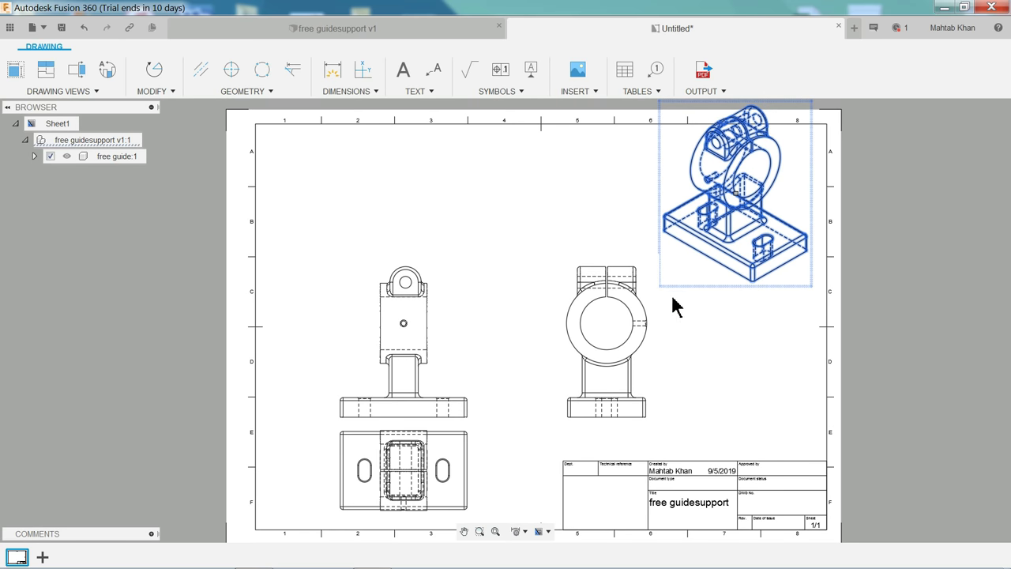
pyautogui.click(736, 204)
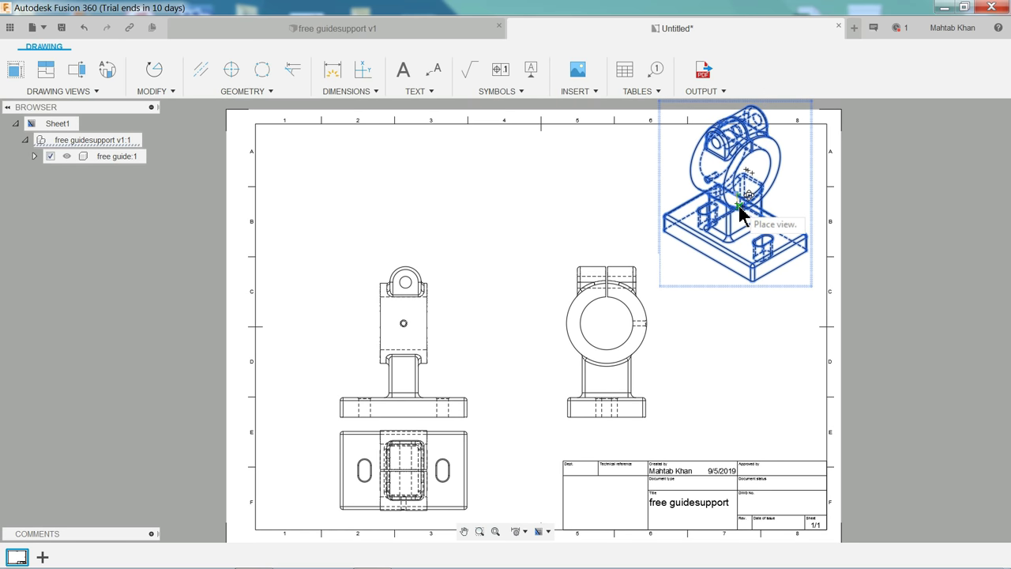
pyautogui.click(740, 214)
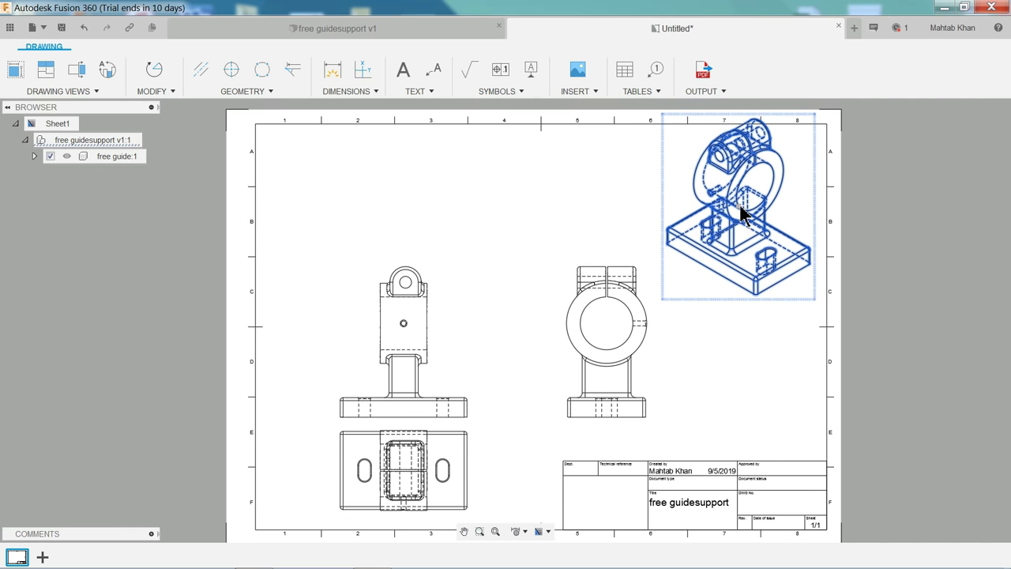
# Make the isometric view shaded at 1:2 scale
pyautogui.doubleClick(710, 286)
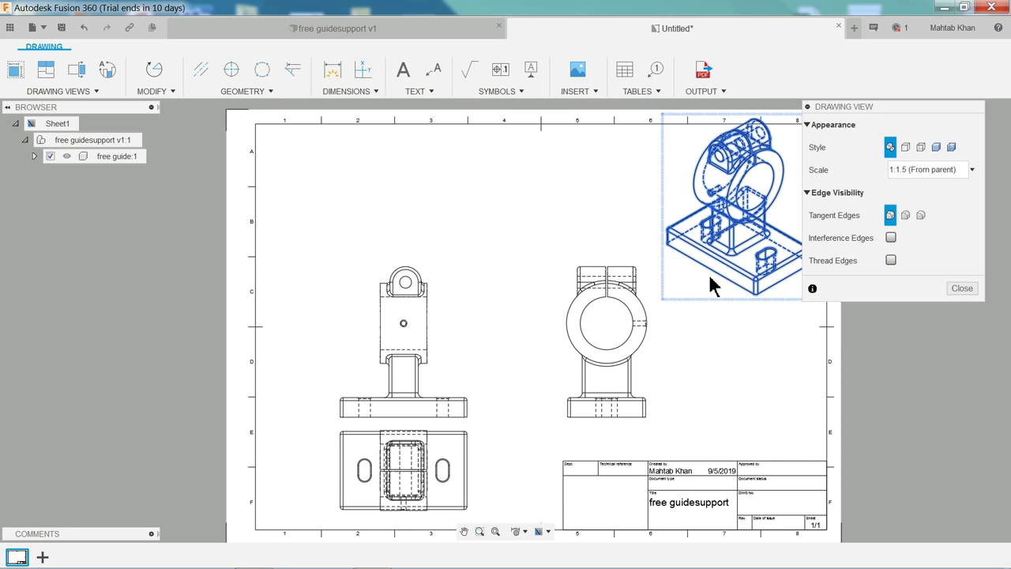
pyautogui.click(937, 149)
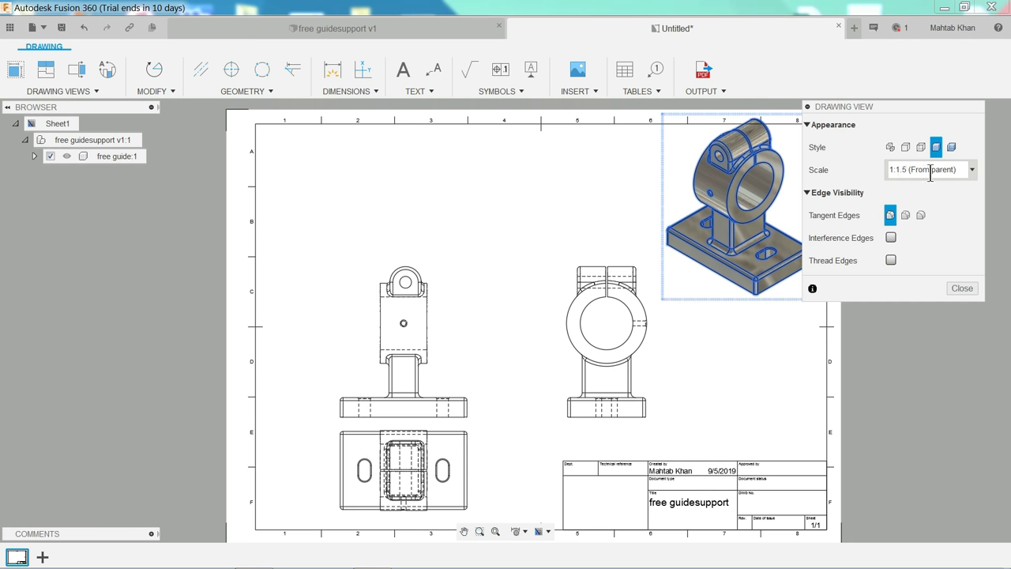
pyautogui.click(972, 170)
pyautogui.click(968, 201)
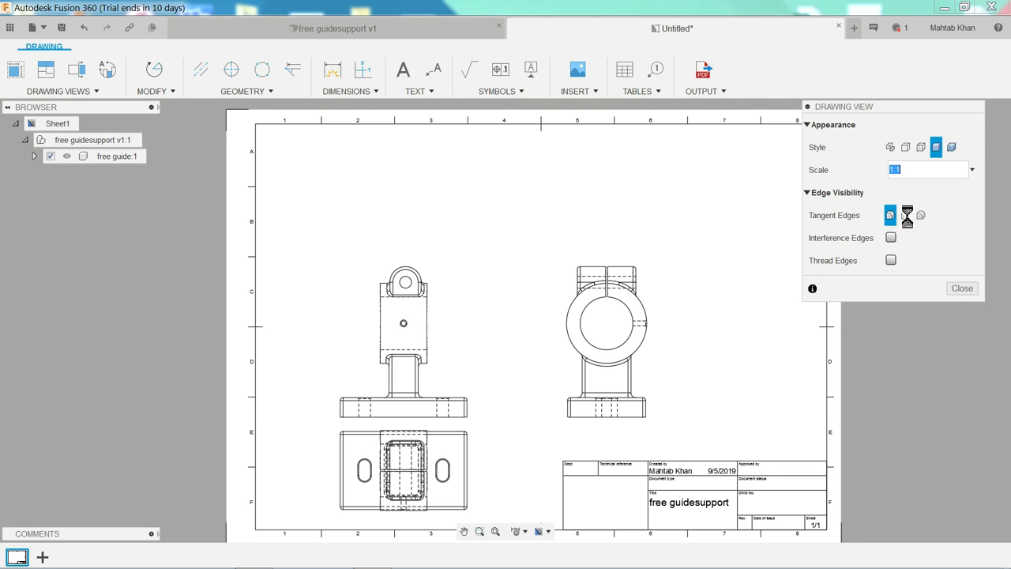
pyautogui.click(917, 168)
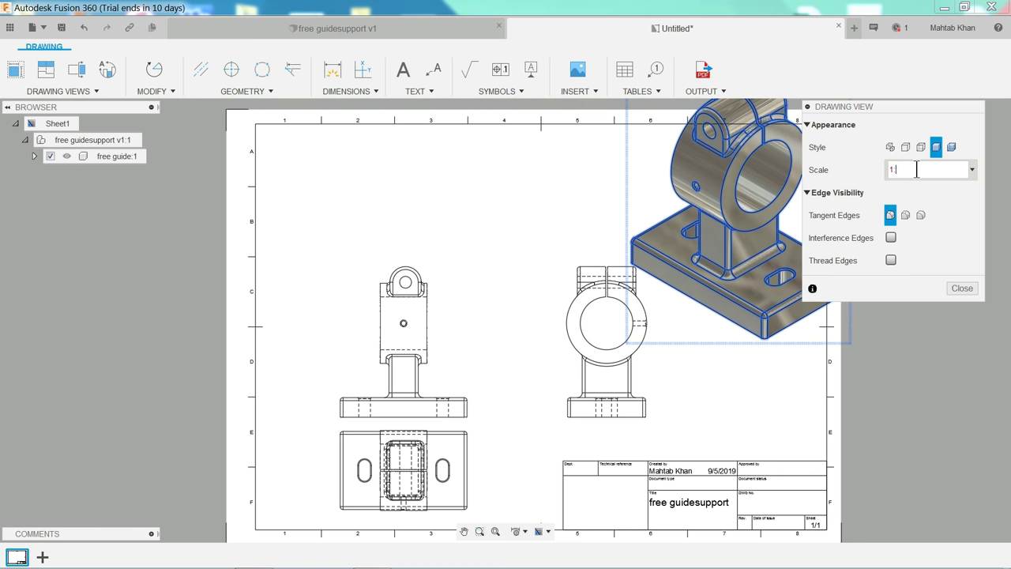
pyautogui.write('2')
pyautogui.press('Return')
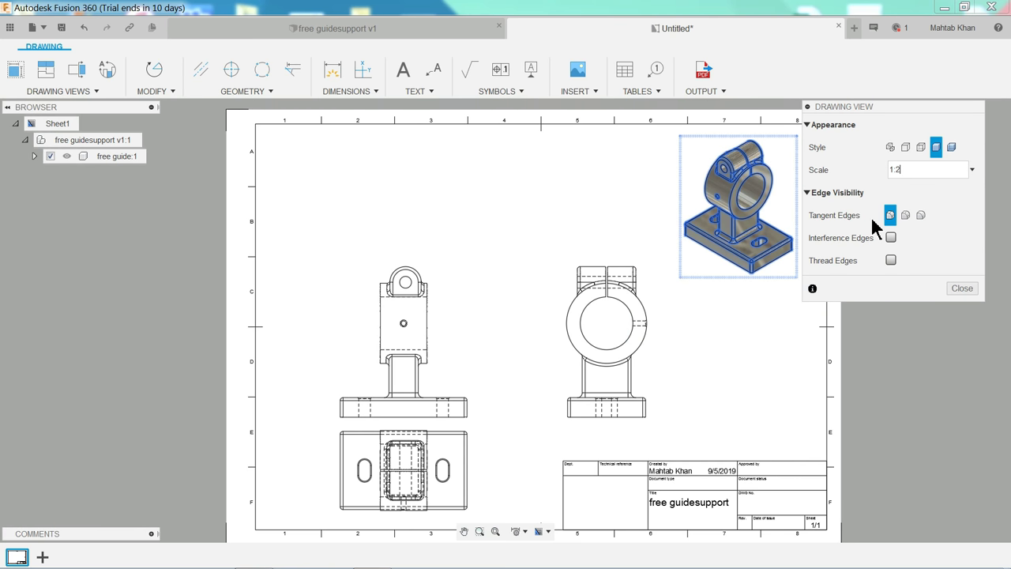
pyautogui.click(962, 288)
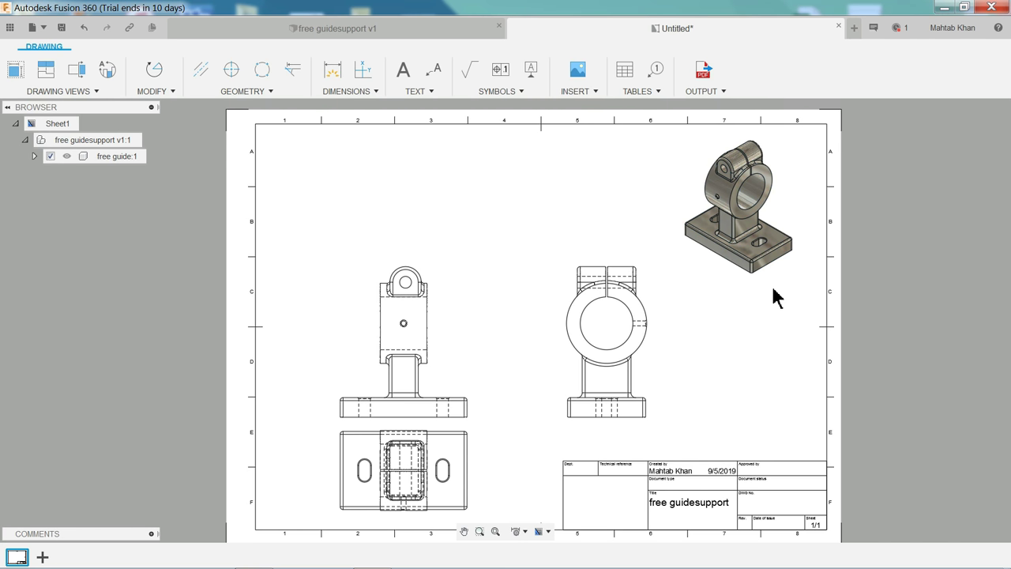
# Move the plan view from below the front view to directly above it
pyautogui.scroll(1, 569, 415)
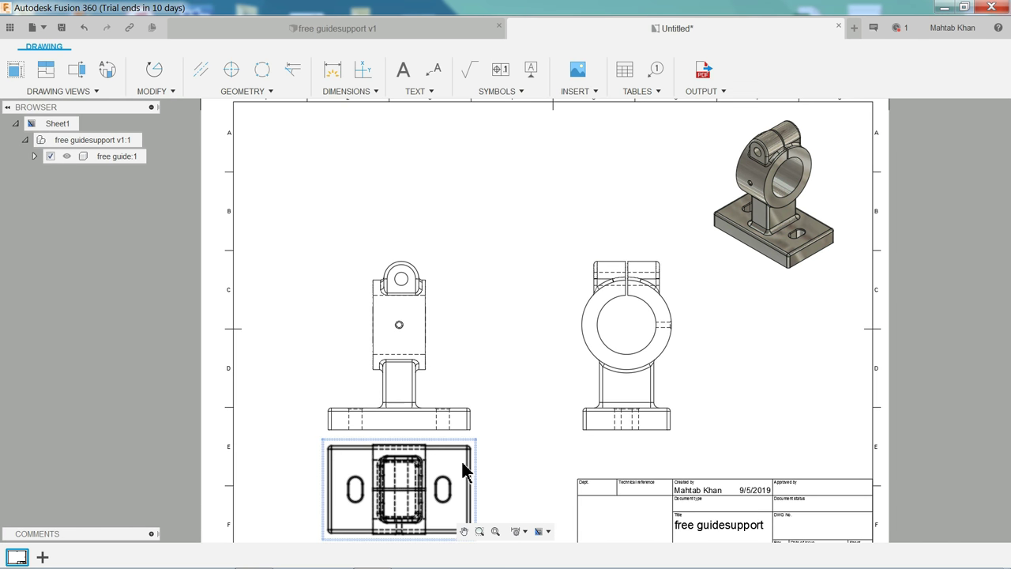
pyautogui.click(403, 492)
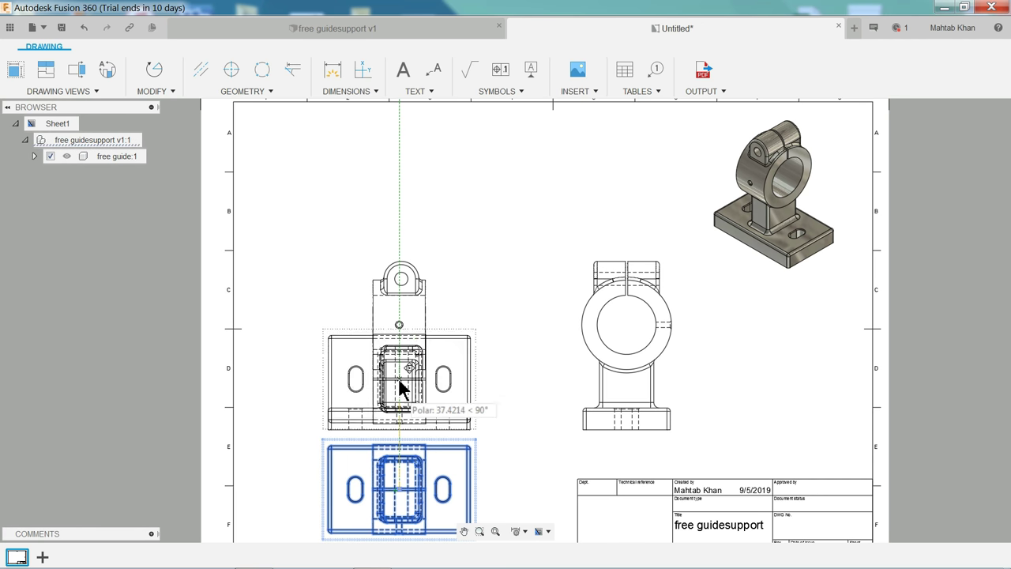
pyautogui.click(398, 189)
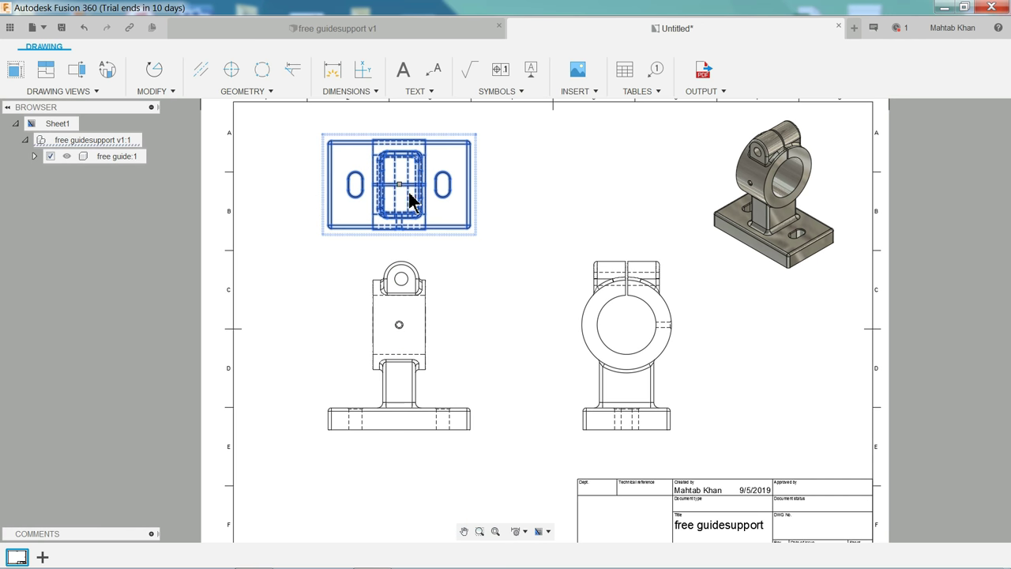
pyautogui.scroll(-3, 579, 250)
pyautogui.scroll(2, 530, 162)
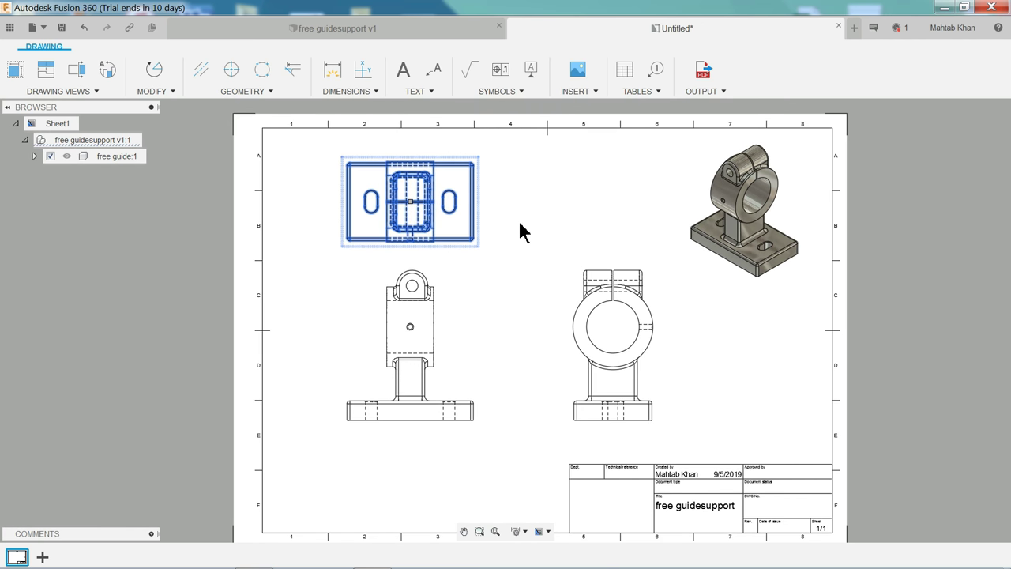
pyautogui.scroll(1, 521, 233)
pyautogui.scroll(1, 519, 266)
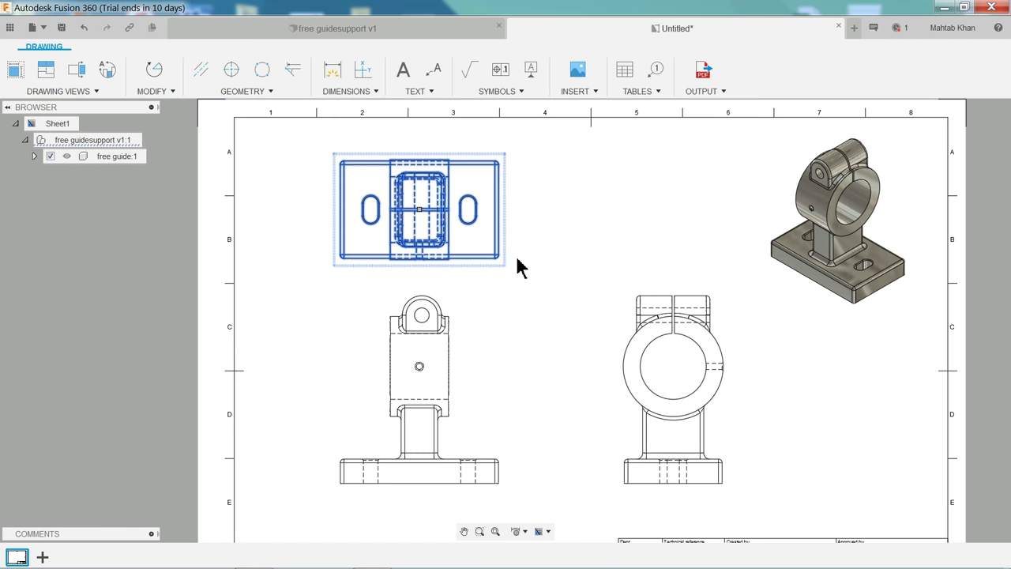
pyautogui.click(306, 203)
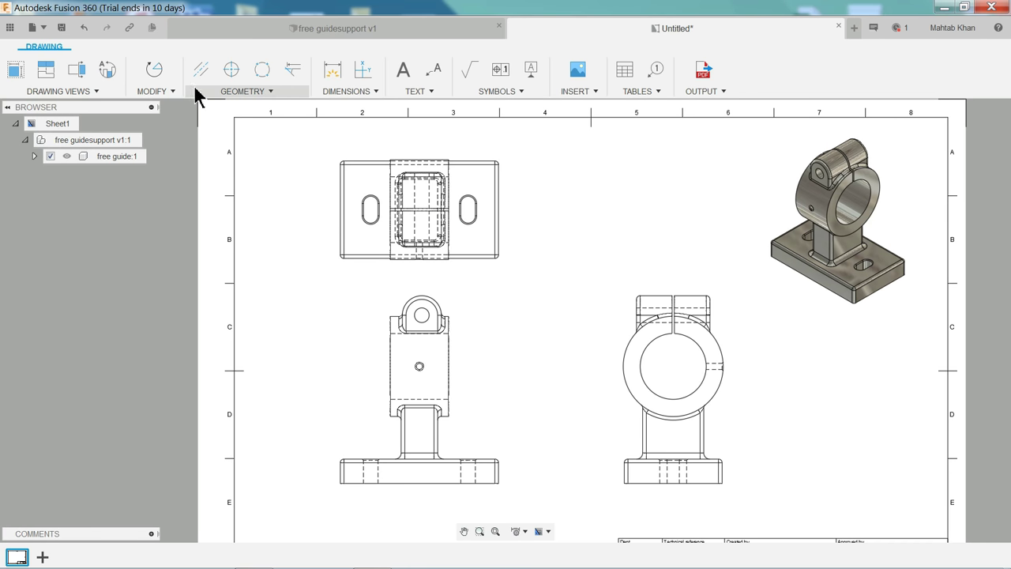
pyautogui.moveTo(331, 71)
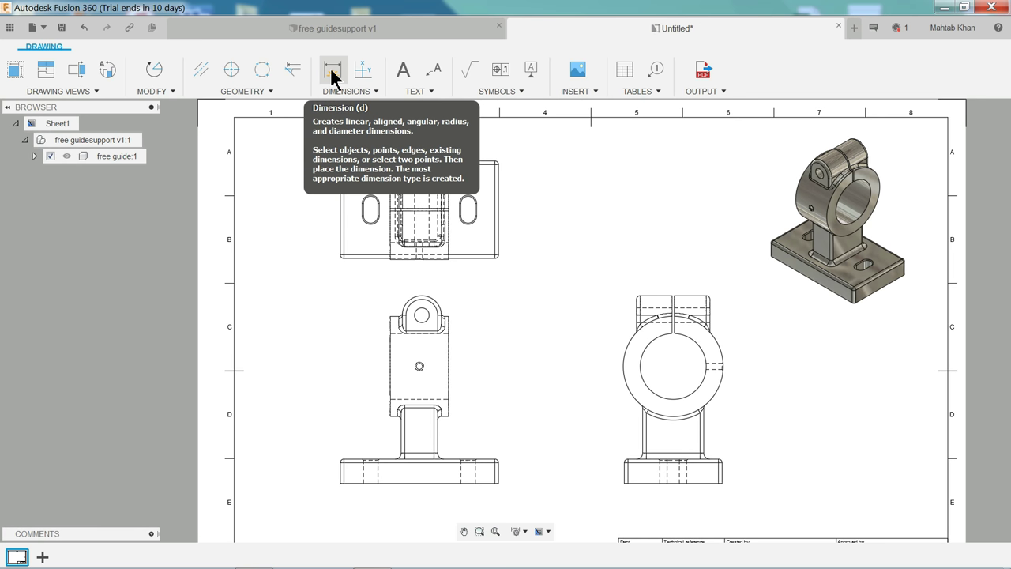
# Dimension the plan view's 130 overall width and 80 depth
pyautogui.click(348, 92)
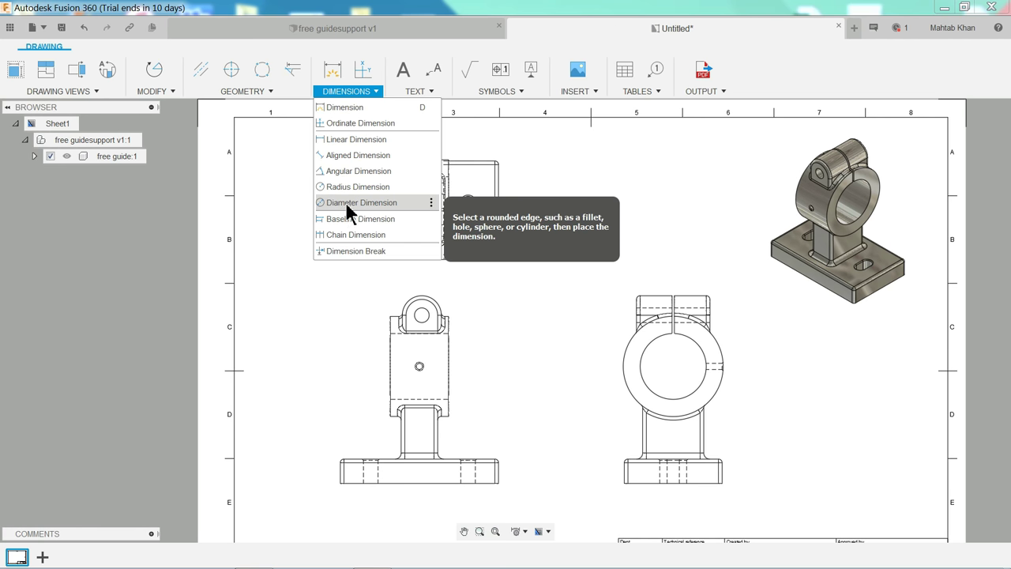
pyautogui.click(335, 79)
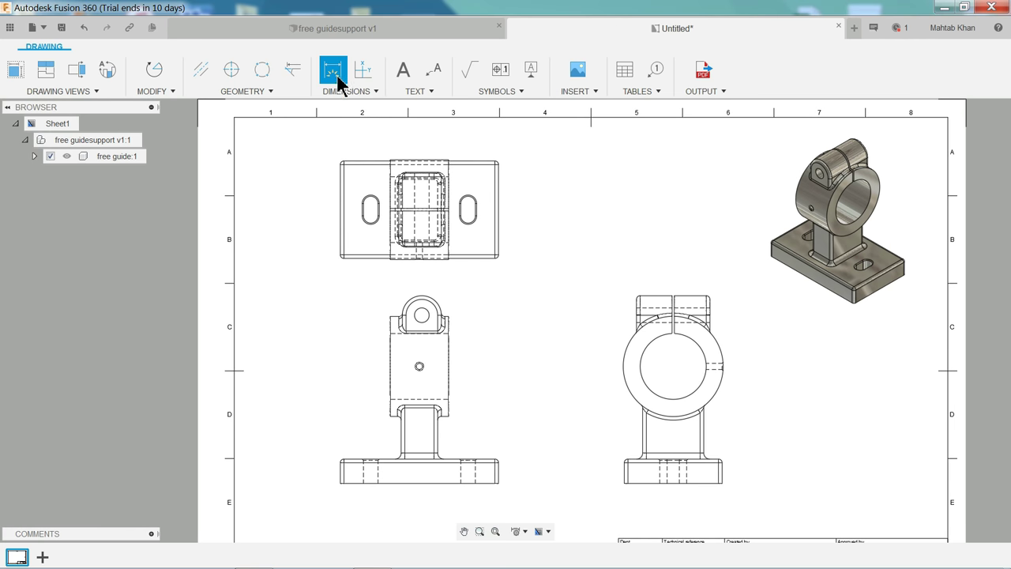
pyautogui.scroll(3, 518, 219)
pyautogui.click(572, 237)
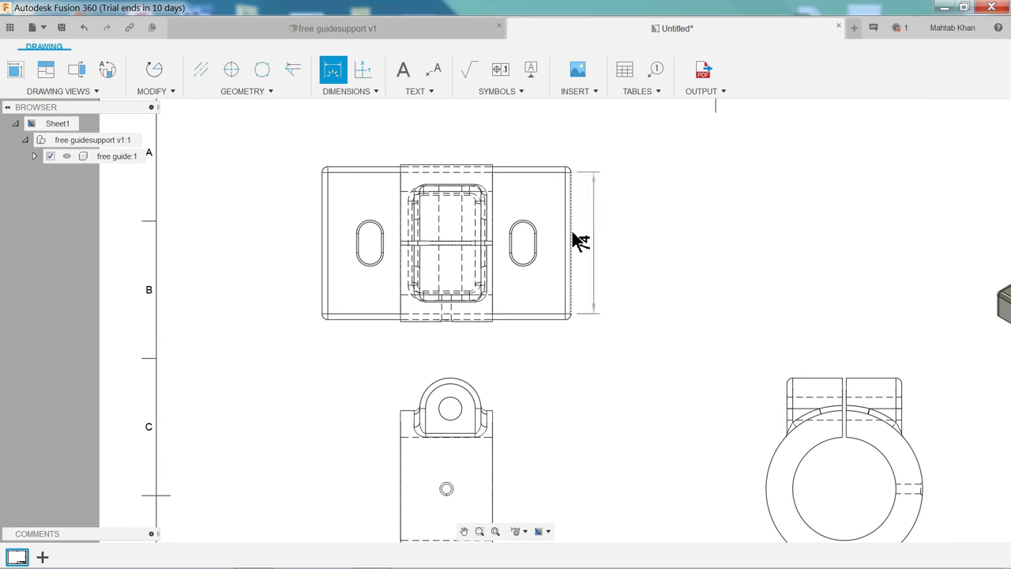
pyautogui.click(323, 248)
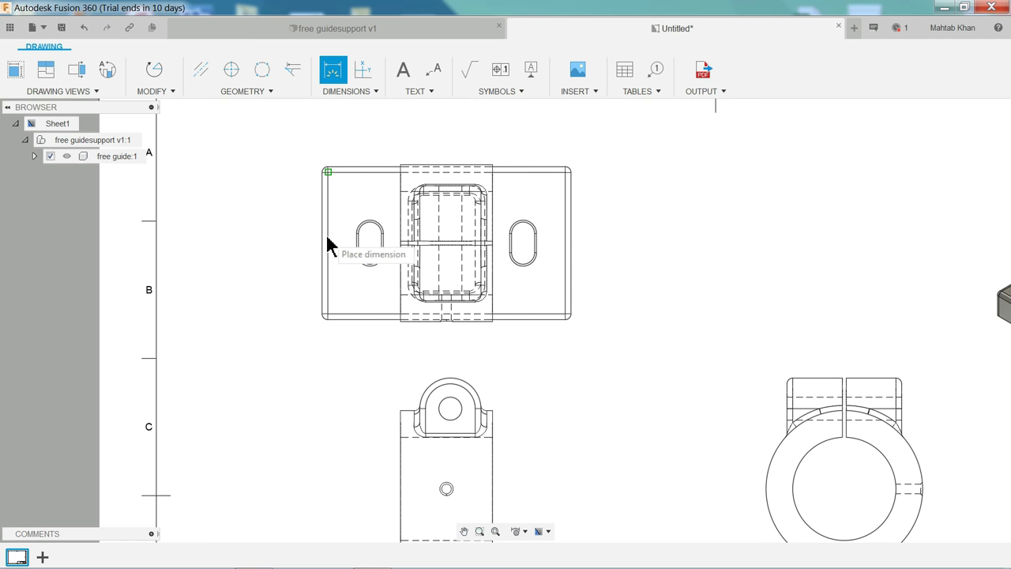
pyautogui.click(426, 129)
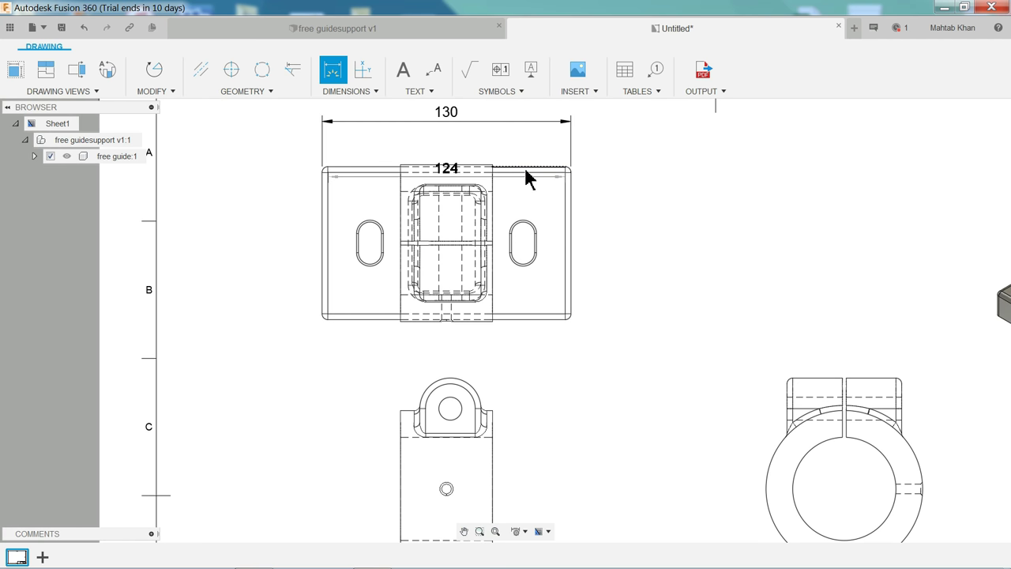
pyautogui.click(543, 322)
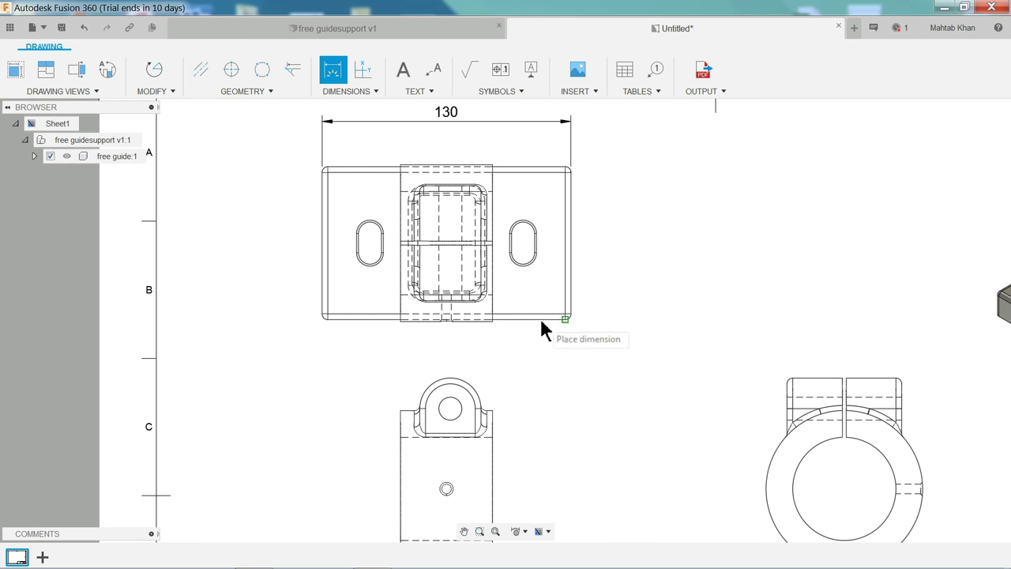
pyautogui.click(614, 264)
# Add the 48 width, R16 arc radius, Ø12 hole and R6 slot radius dimensions
pyautogui.scroll(-1, 494, 399)
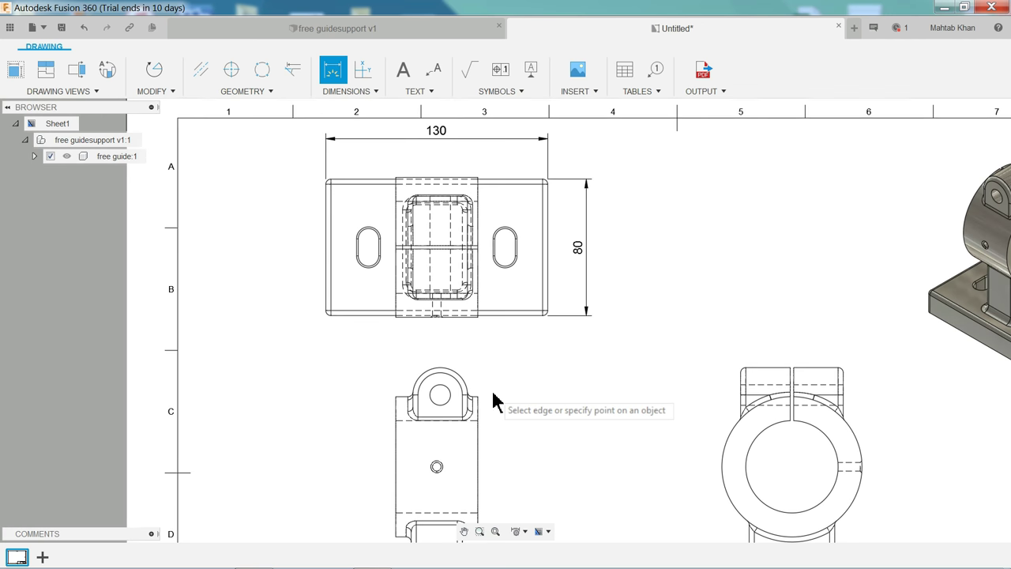
pyautogui.scroll(-1, 481, 418)
pyautogui.scroll(2, 472, 438)
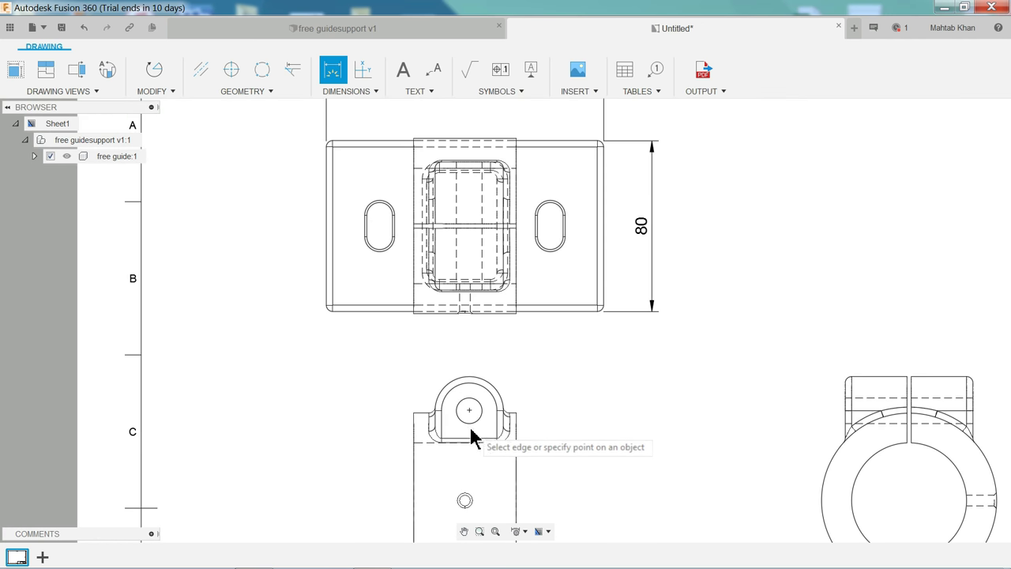
pyautogui.click(516, 473)
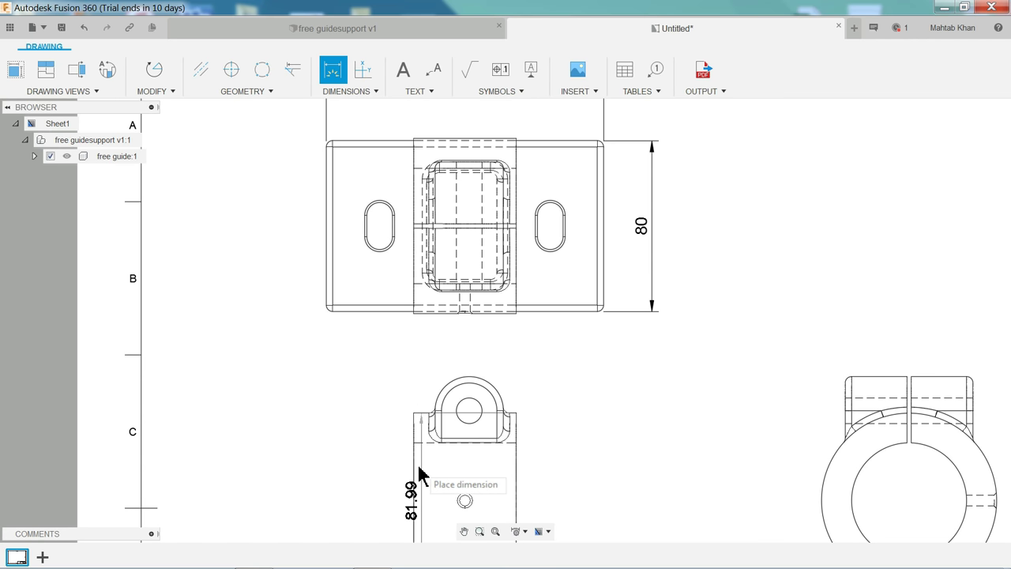
pyautogui.click(471, 370)
pyautogui.scroll(2, 474, 379)
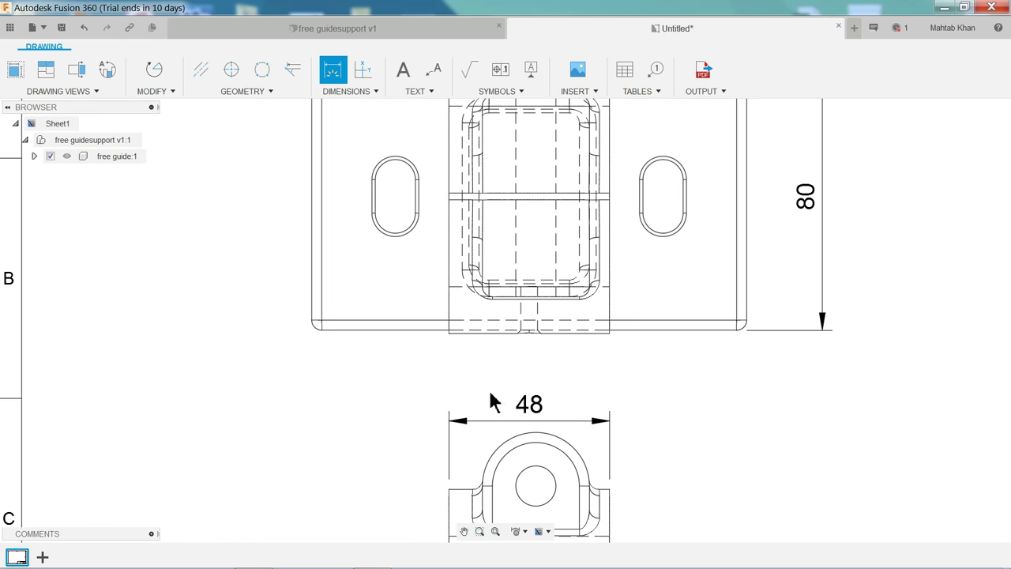
pyautogui.click(583, 464)
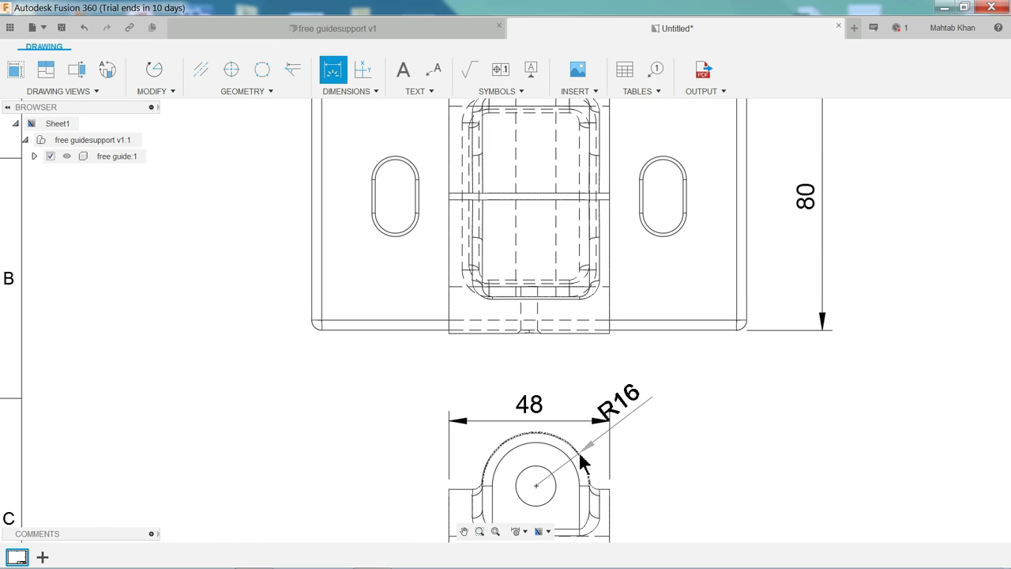
pyautogui.click(672, 417)
pyautogui.click(548, 500)
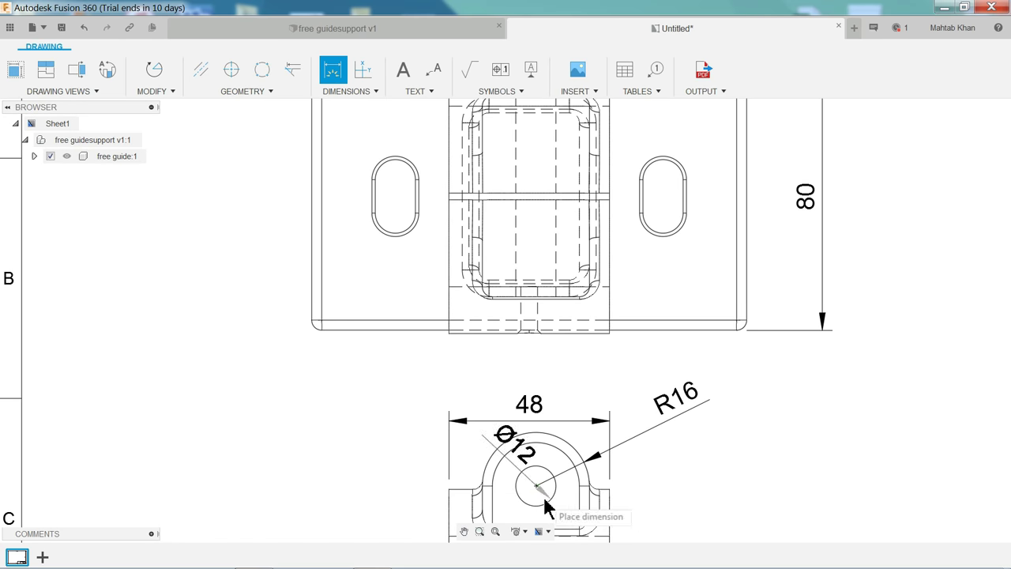
pyautogui.click(375, 449)
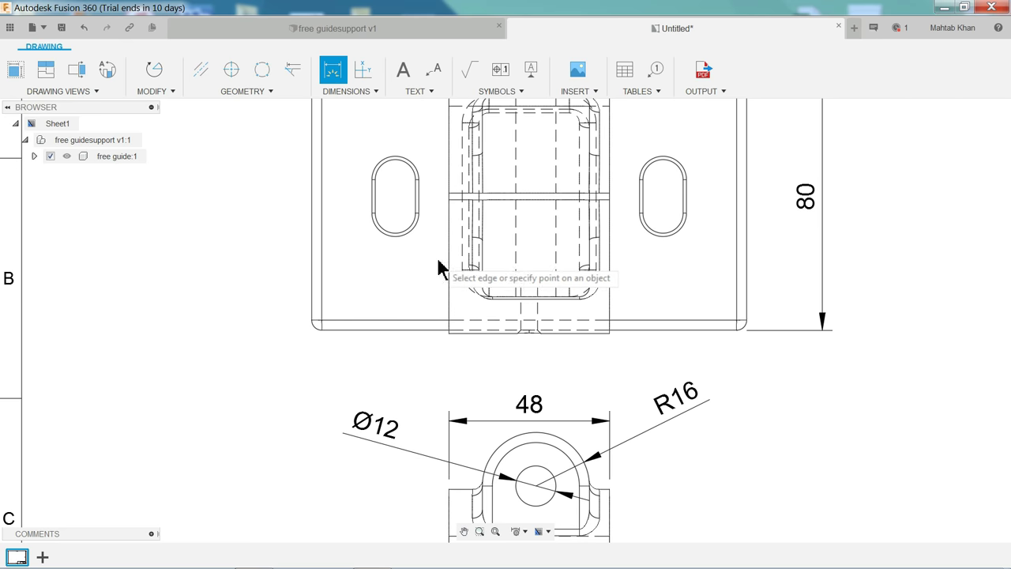
pyautogui.click(409, 229)
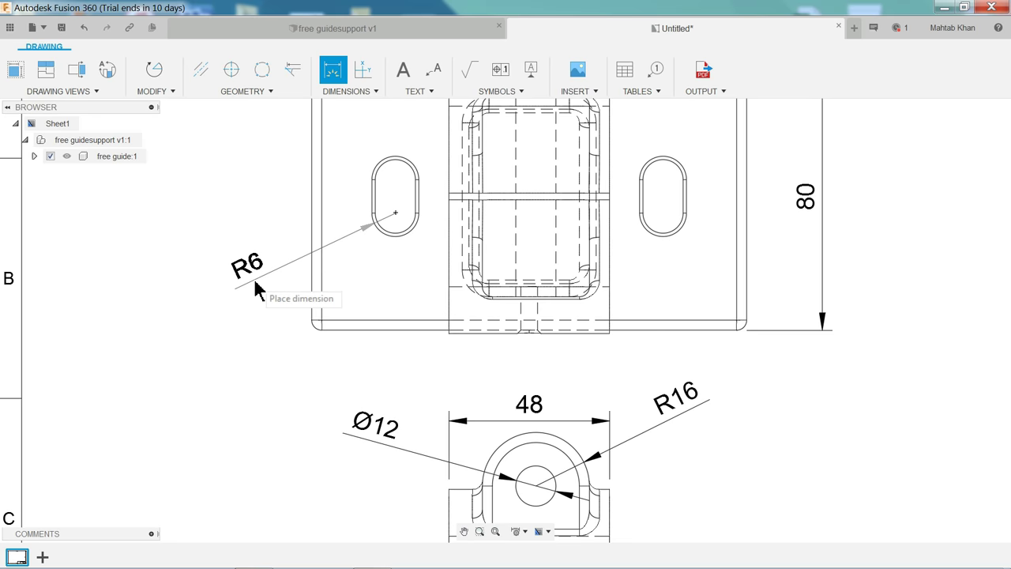
pyautogui.click(266, 177)
pyautogui.click(394, 213)
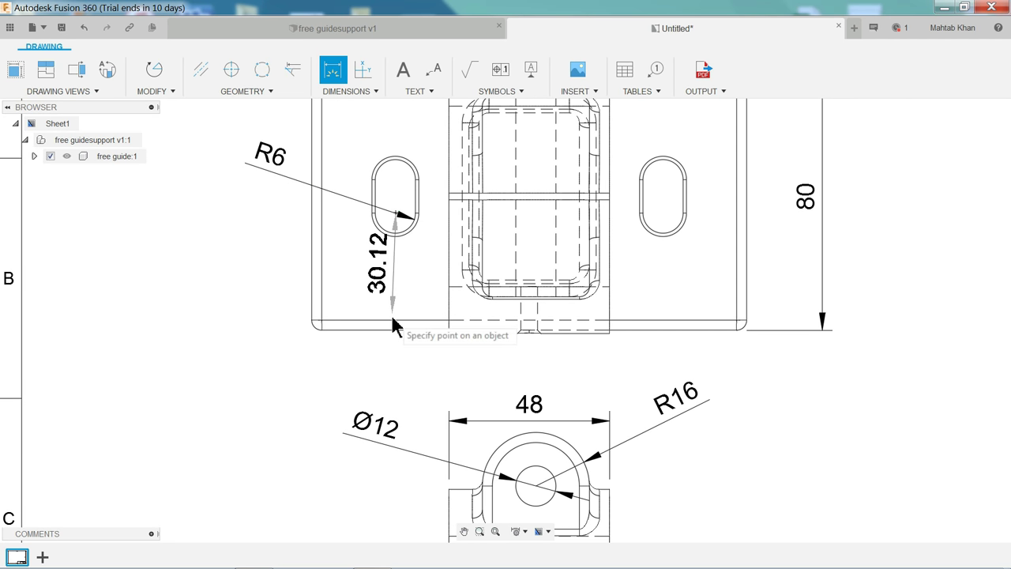
# Locate the slot centre with 35 and 25 dimensions from the part edges
pyautogui.click(401, 327)
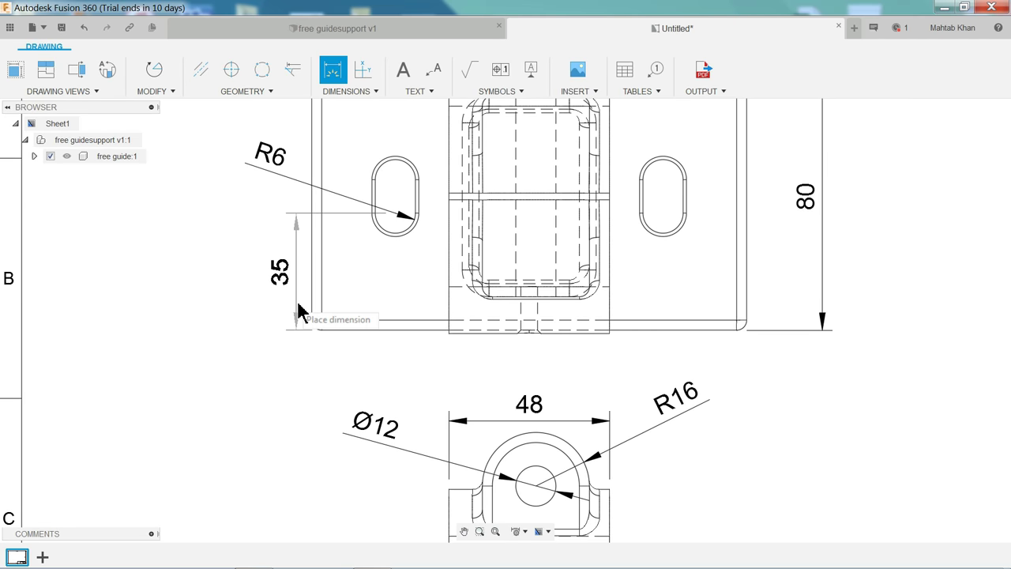
pyautogui.click(251, 290)
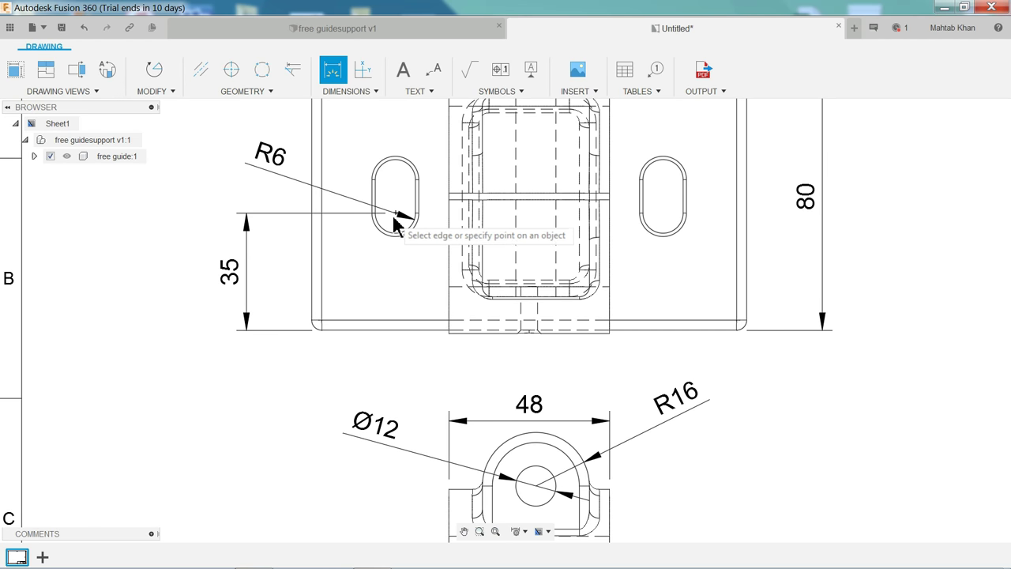
pyautogui.click(395, 214)
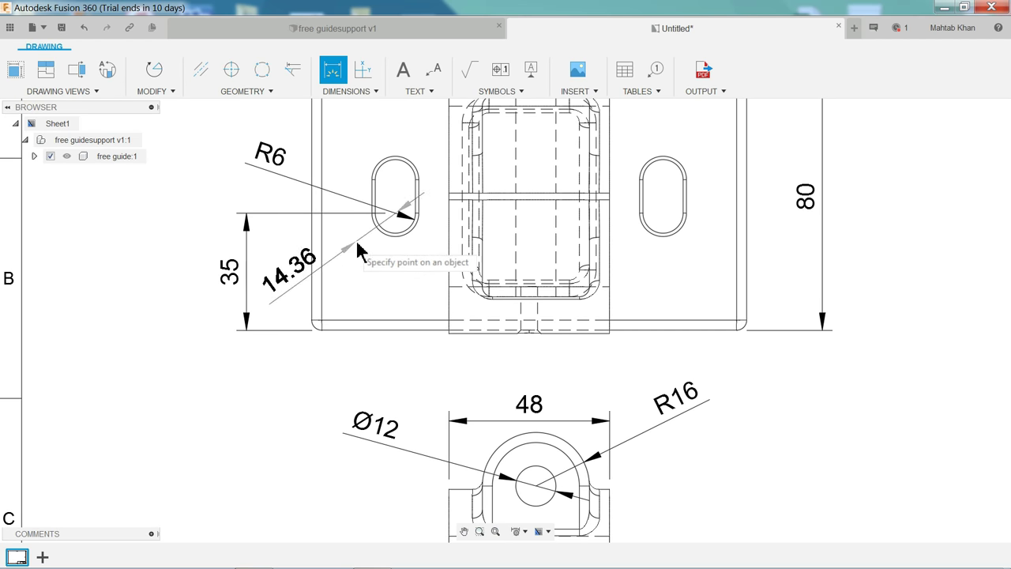
pyautogui.click(313, 265)
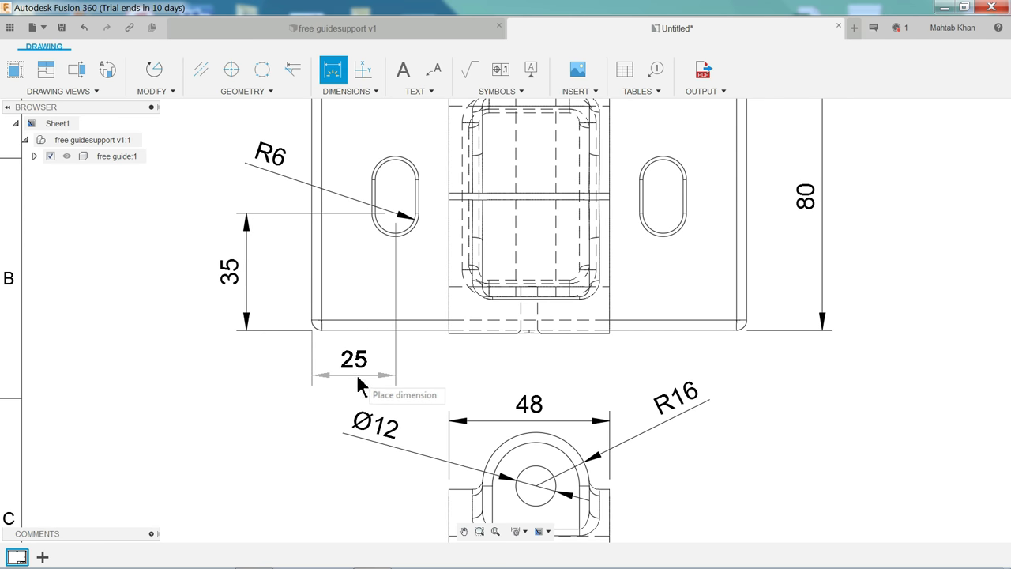
pyautogui.click(360, 383)
# Dimension the front view base: 30 column width, 20 base height and R3 fillet
pyautogui.scroll(-2, 671, 304)
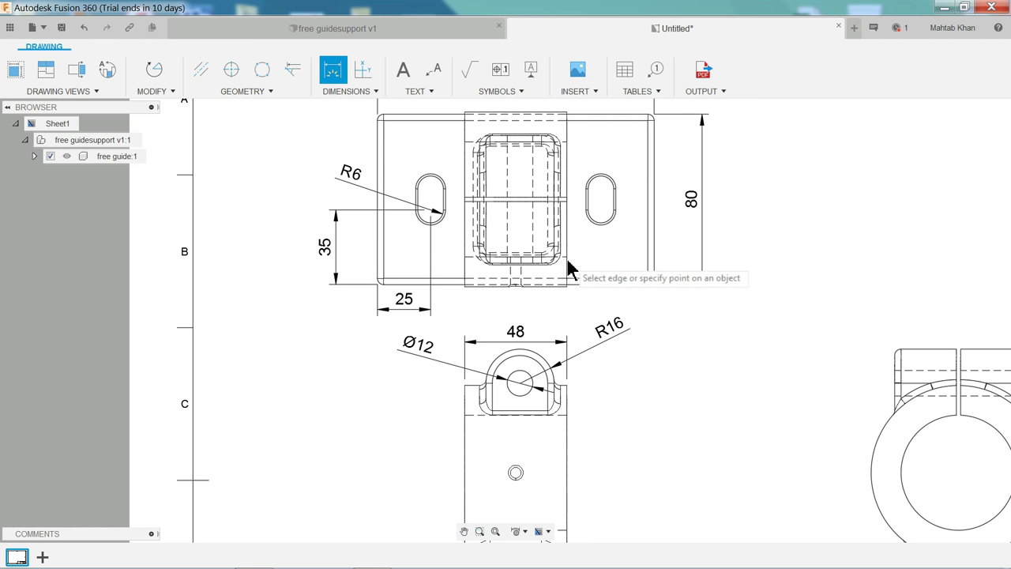
pyautogui.press('F6')
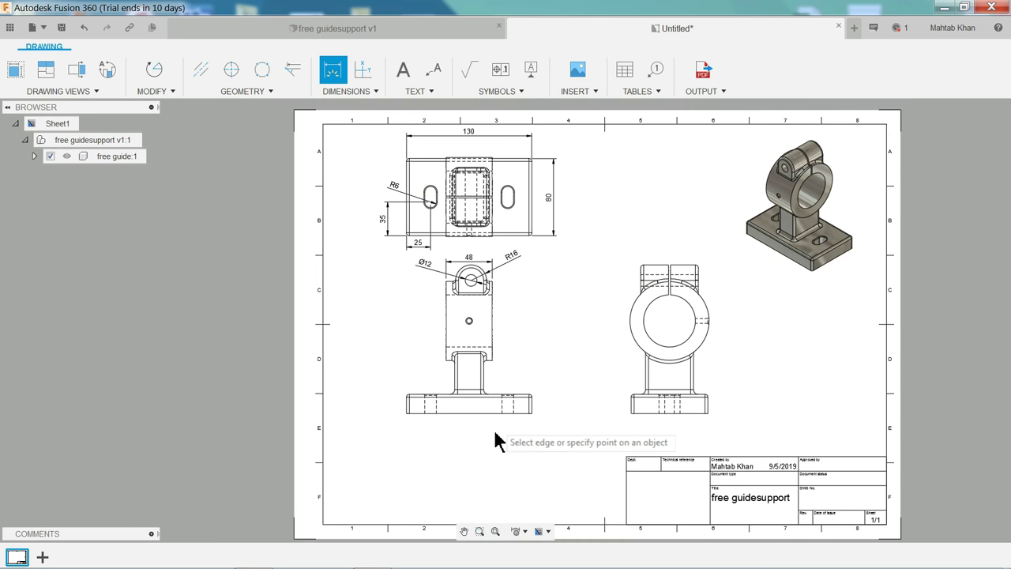
pyautogui.scroll(2, 496, 441)
pyautogui.moveTo(492, 406); pyautogui.dragTo(469, 258, button='middle')
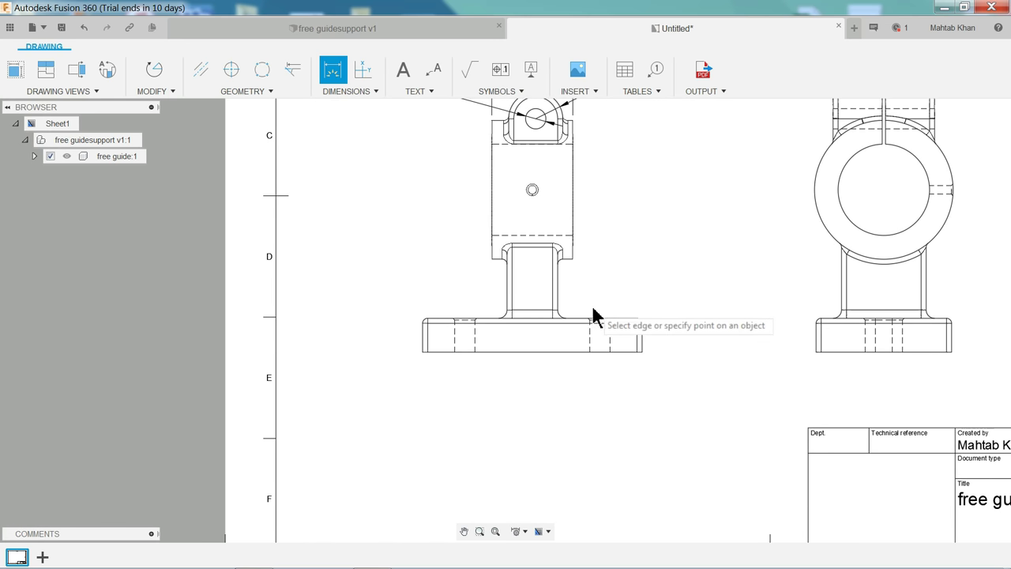
pyautogui.scroll(2, 596, 316)
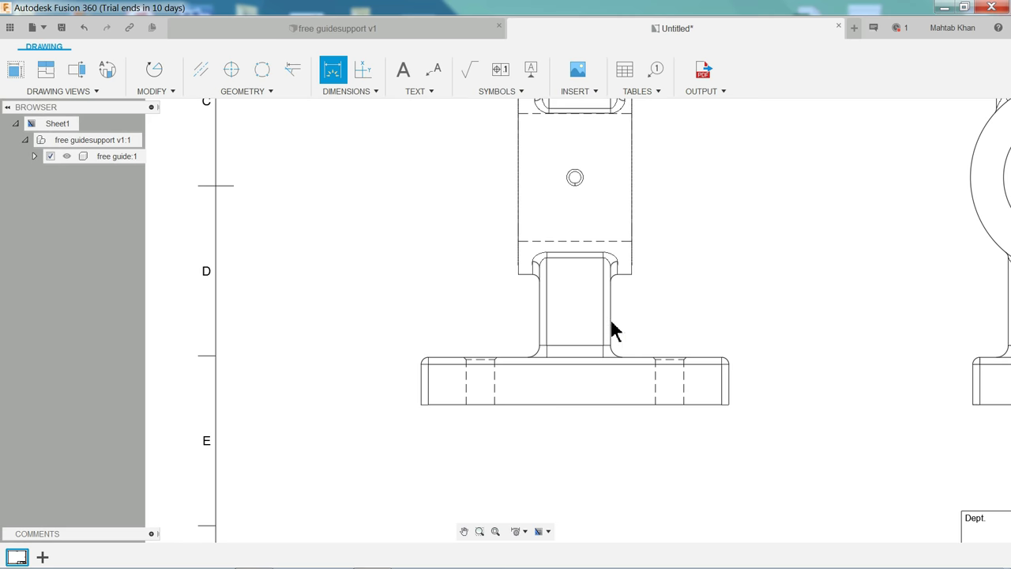
pyautogui.click(612, 324)
pyautogui.click(541, 327)
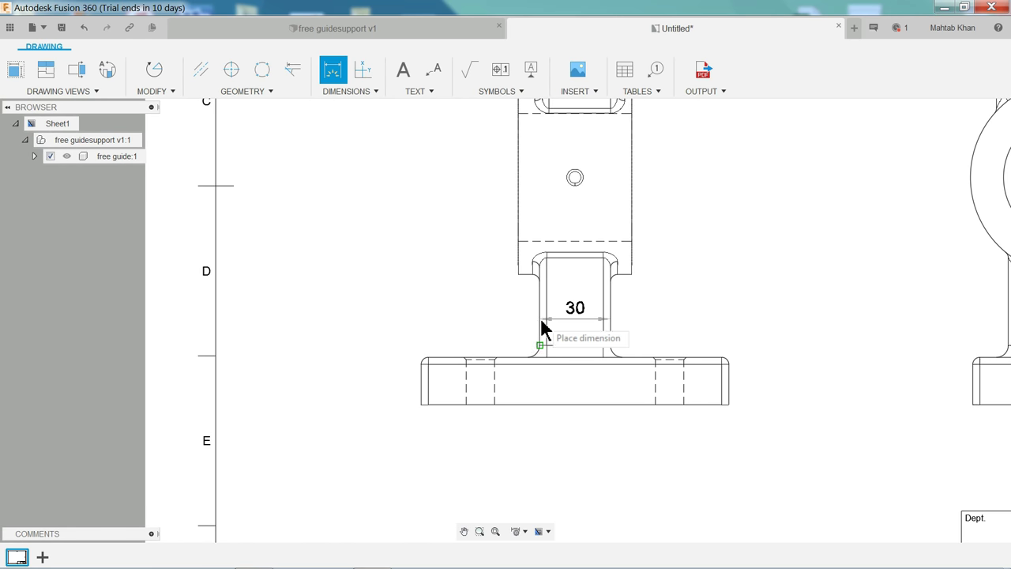
pyautogui.click(577, 439)
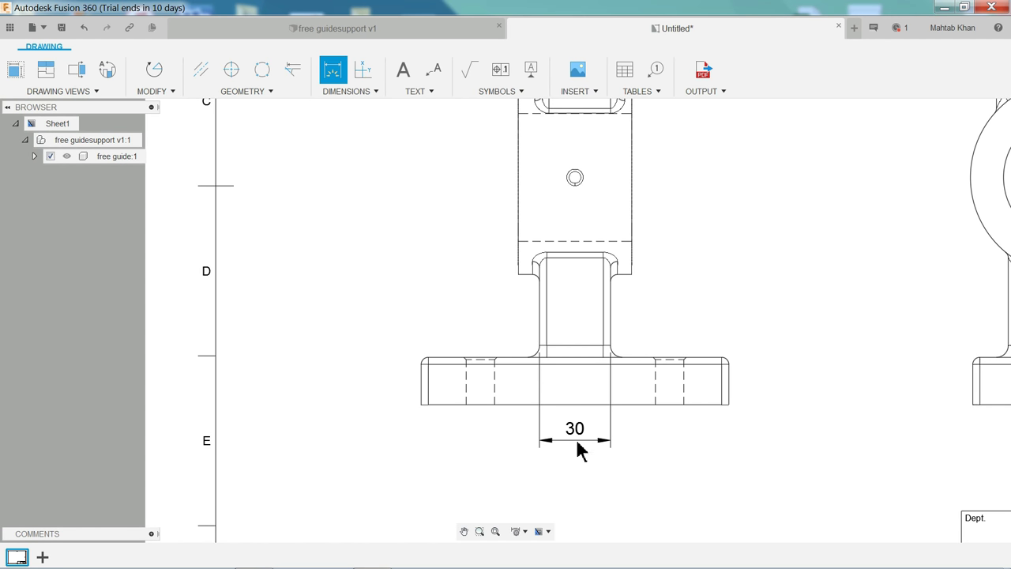
pyautogui.click(700, 361)
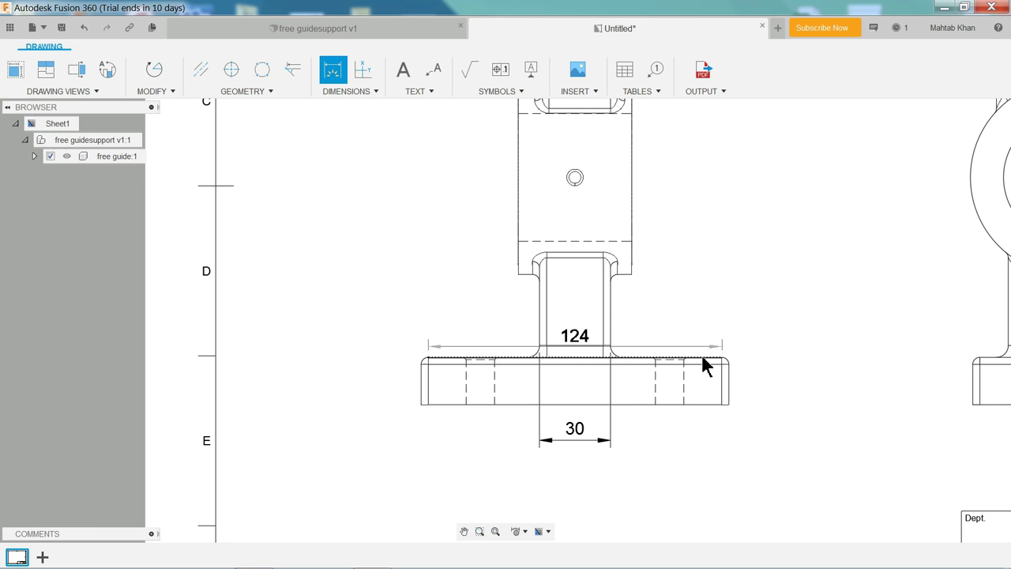
pyautogui.click(705, 404)
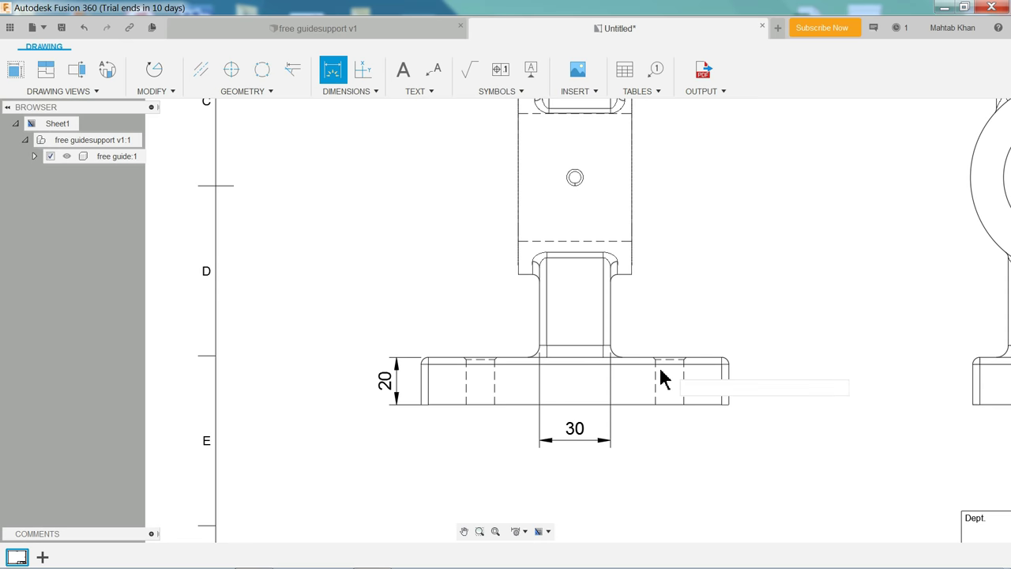
pyautogui.scroll(3, 731, 370)
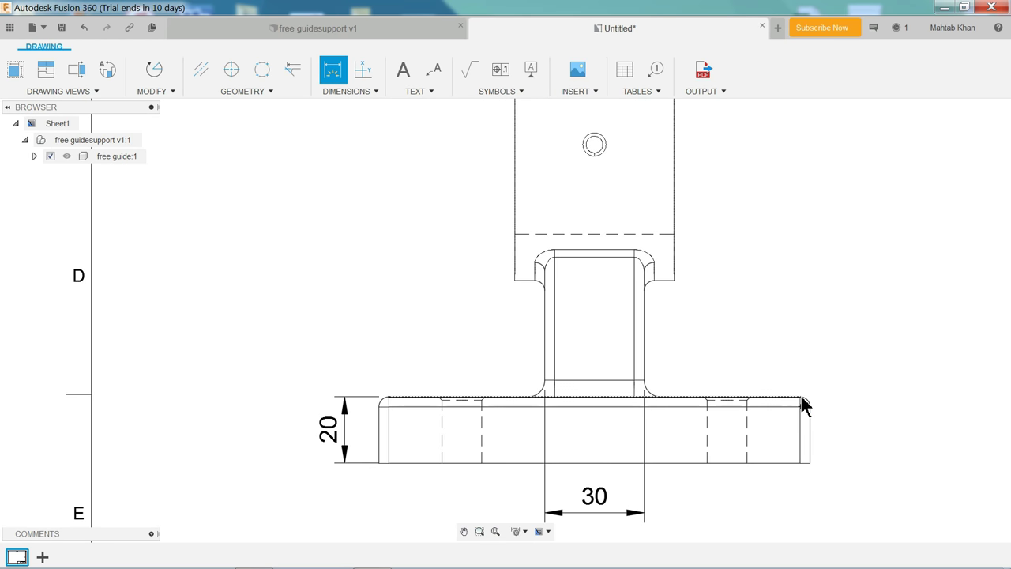
pyautogui.click(808, 404)
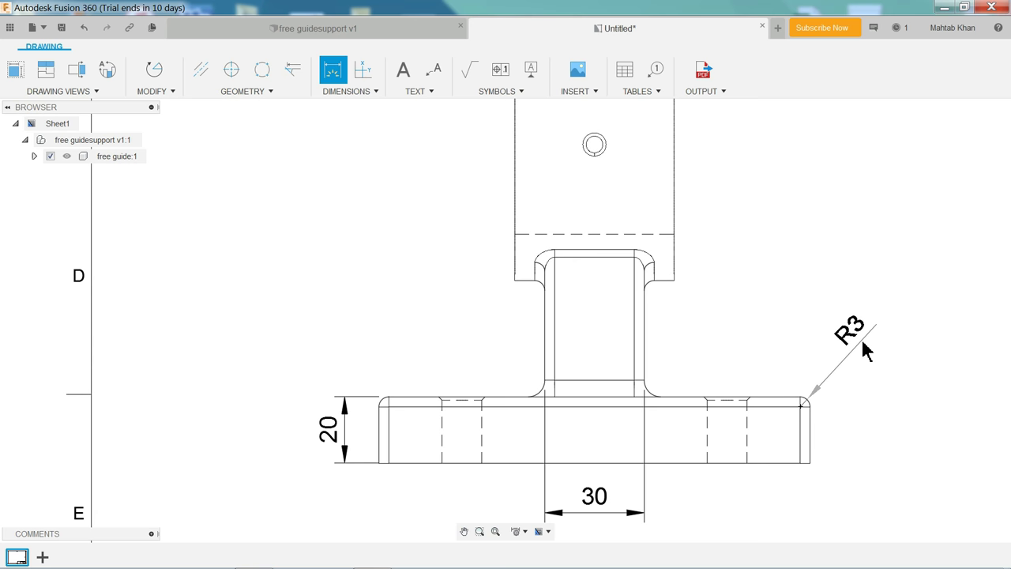
pyautogui.click(866, 343)
pyautogui.press('Escape')
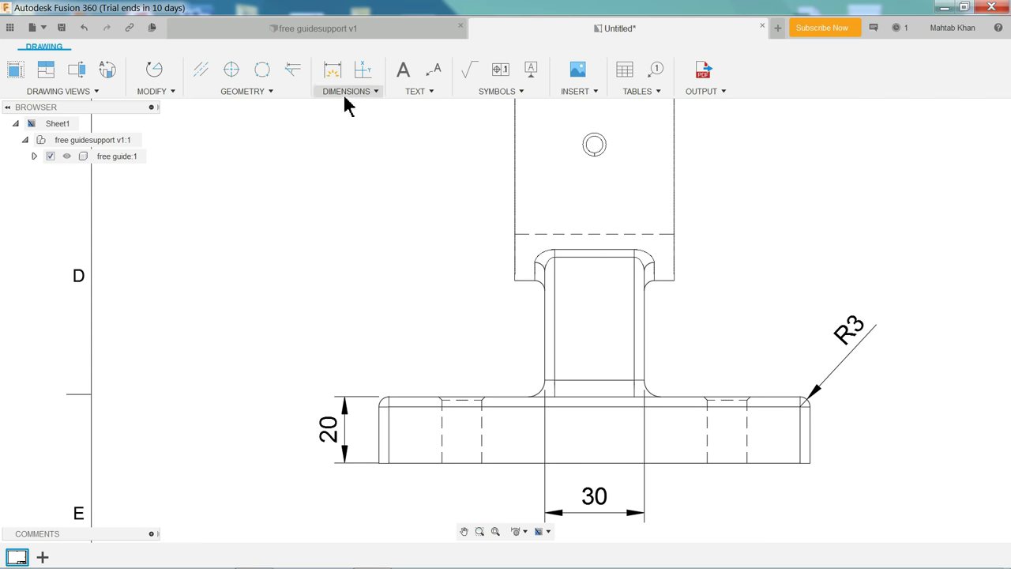
# Add a Ø5 diameter dimension to the small hole circle
pyautogui.click(348, 92)
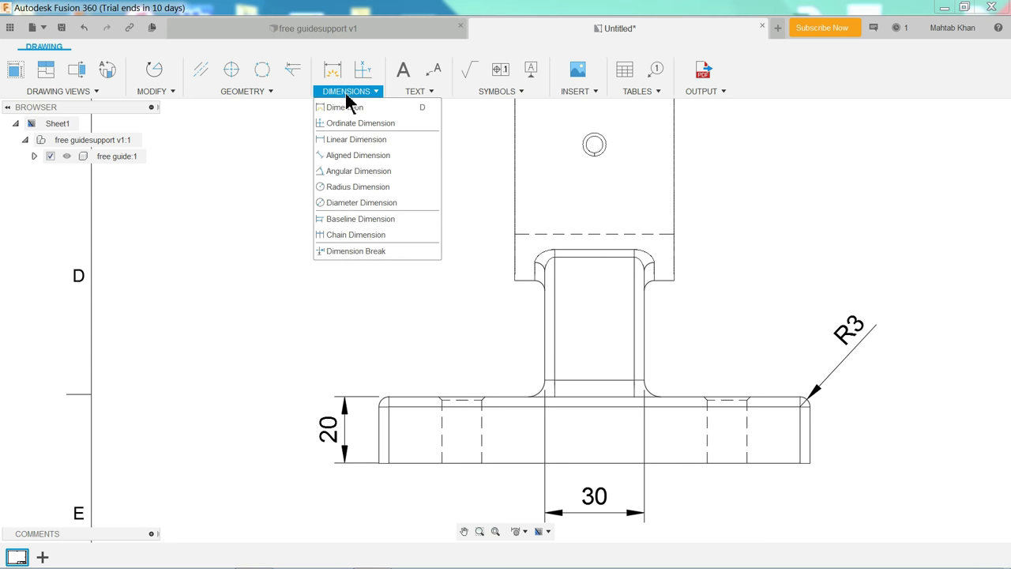
pyautogui.click(341, 204)
pyautogui.scroll(-2, 535, 232)
pyautogui.scroll(4, 613, 215)
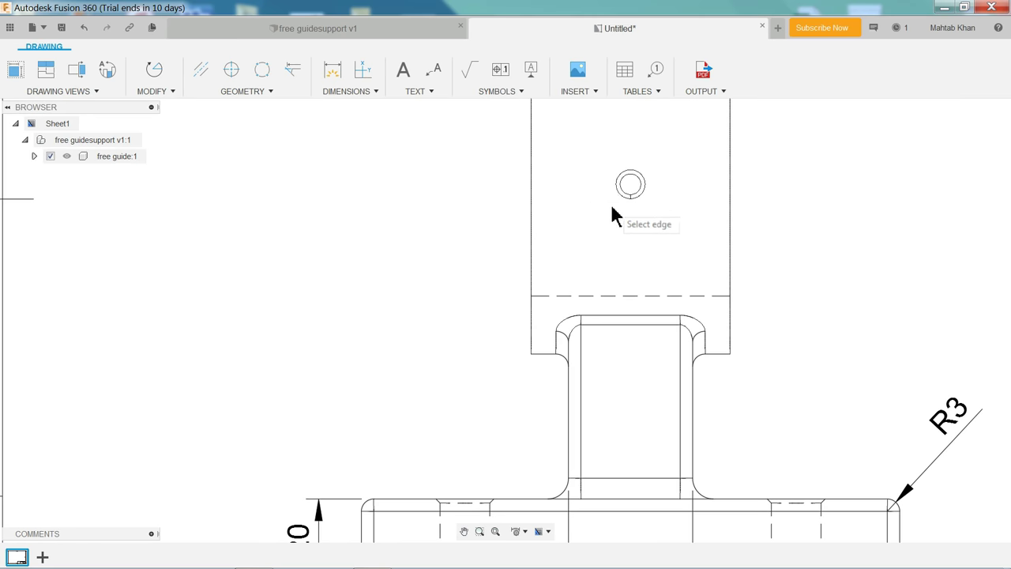
pyautogui.click(634, 195)
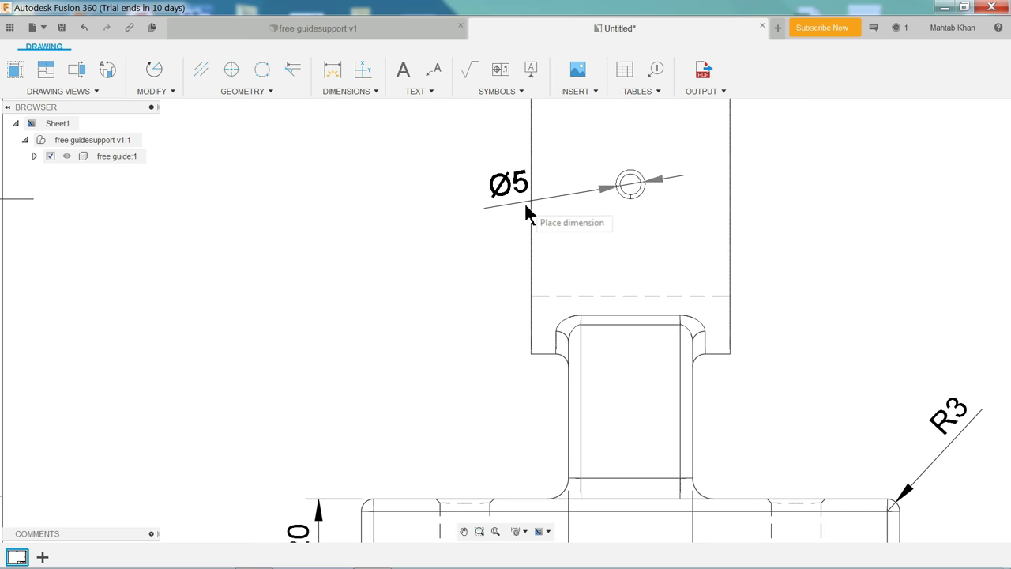
pyautogui.click(392, 228)
# Dimension the side view's ring with R41 outer and R27 inner radii
pyautogui.scroll(-2, 534, 234)
pyautogui.scroll(-1, 513, 232)
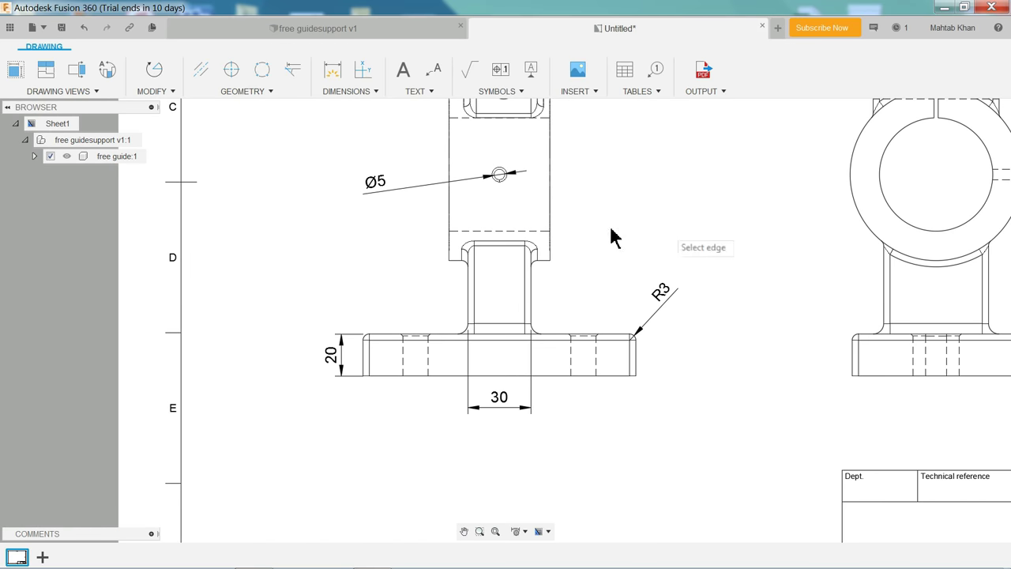
pyautogui.scroll(-2, 875, 219)
pyautogui.scroll(2, 666, 244)
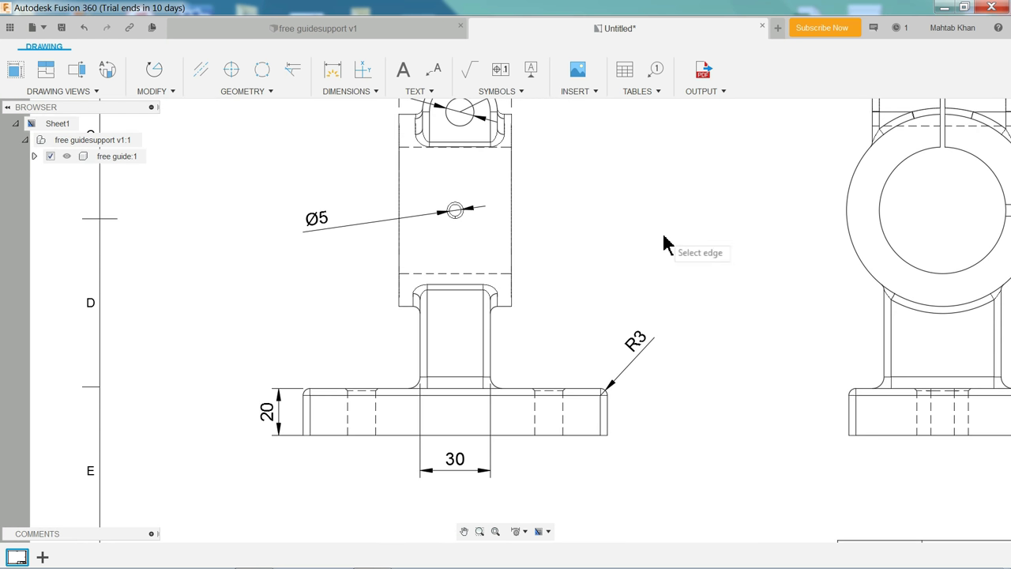
pyautogui.moveTo(666, 244)
pyautogui.mouseDown(button='middle')
pyautogui.moveTo(445, 244)
pyautogui.moveTo(312, 285)
pyautogui.mouseUp(button='middle')
pyautogui.scroll(1, 610, 261)
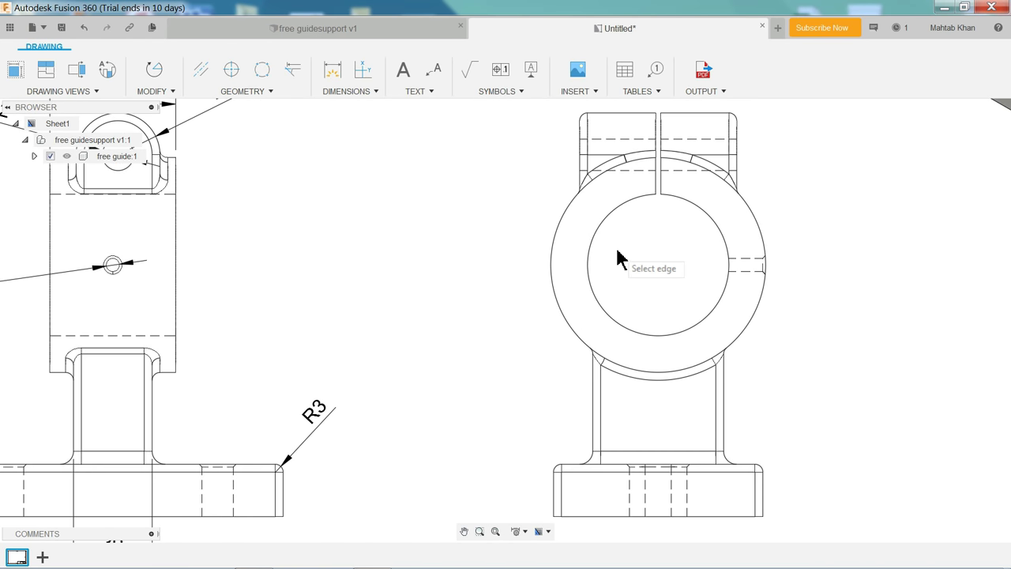
pyautogui.click(330, 92)
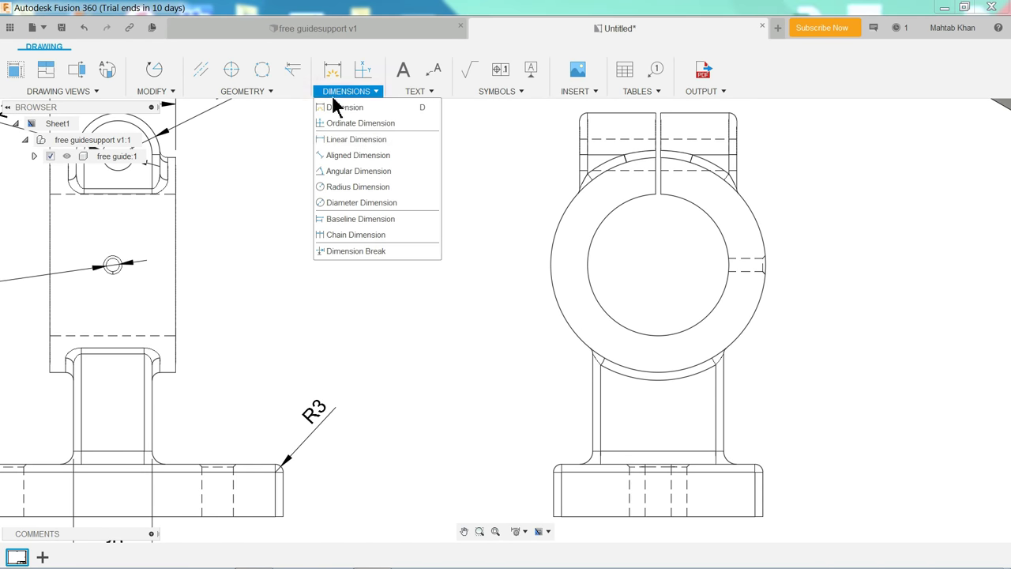
pyautogui.click(351, 191)
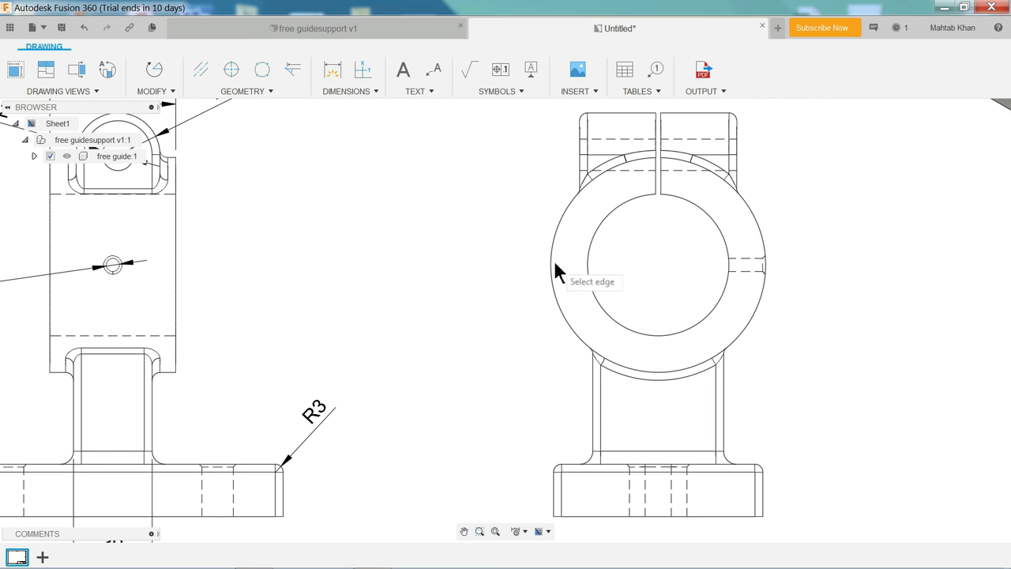
pyautogui.click(552, 274)
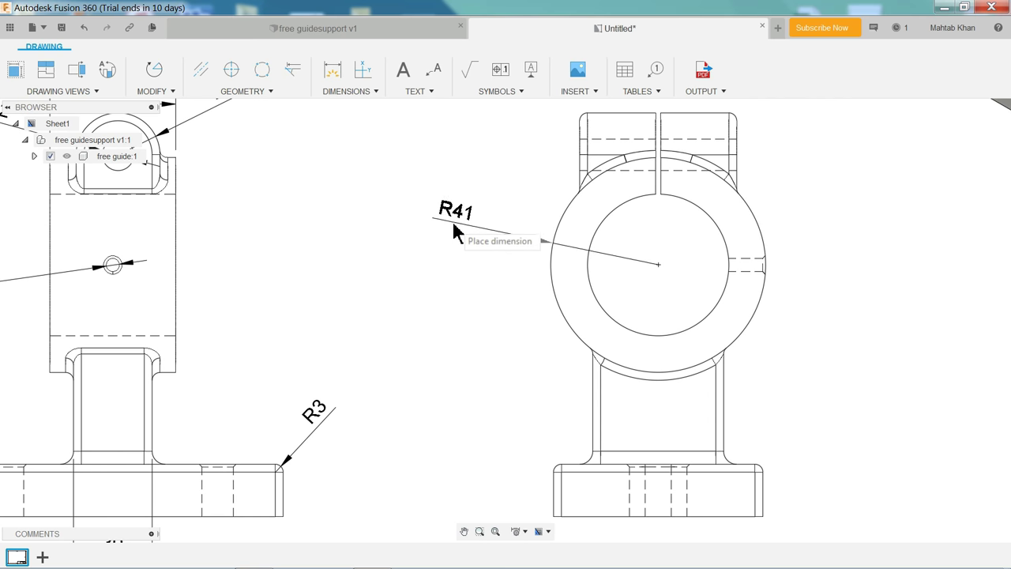
pyautogui.click(598, 298)
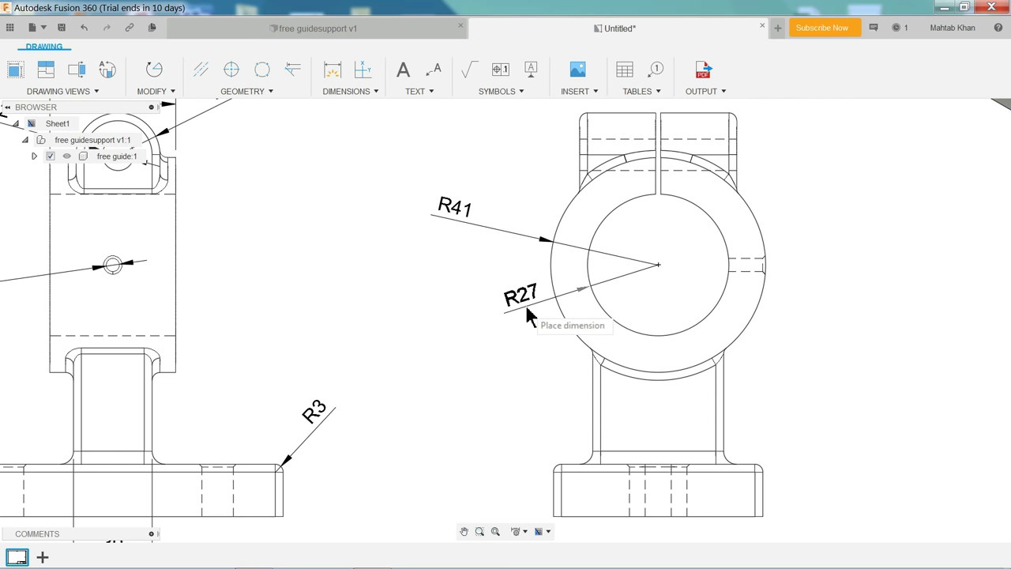
pyautogui.click(462, 314)
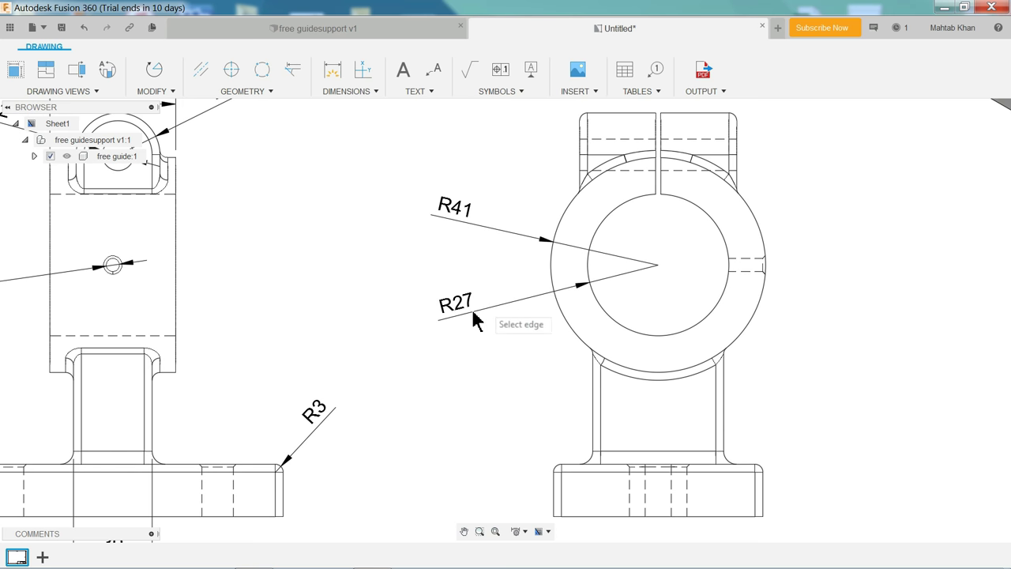
# Add R5 and R3 radius dimensions to the side view's corner fillets
pyautogui.scroll(-2, 644, 298)
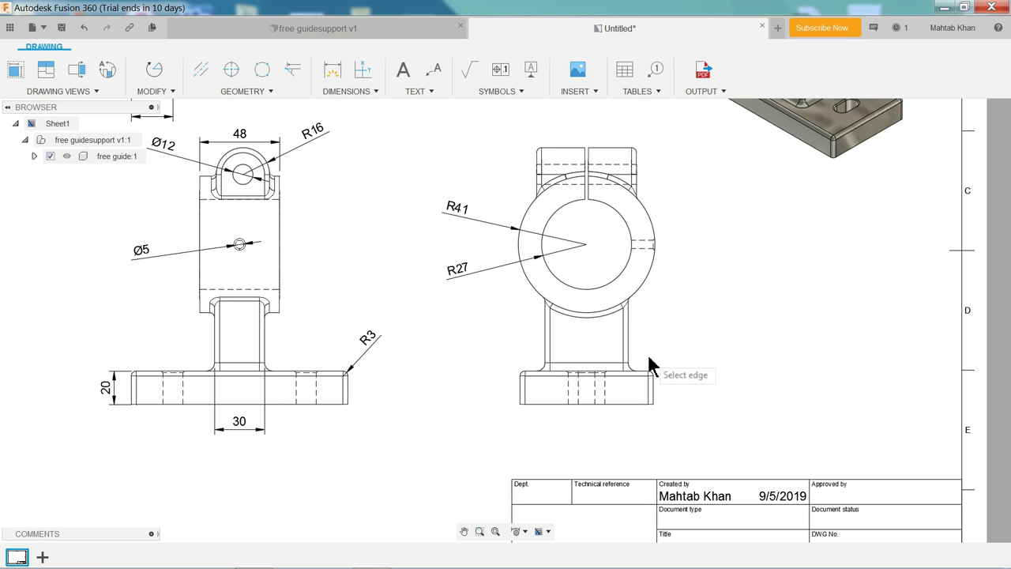
pyautogui.scroll(2, 701, 401)
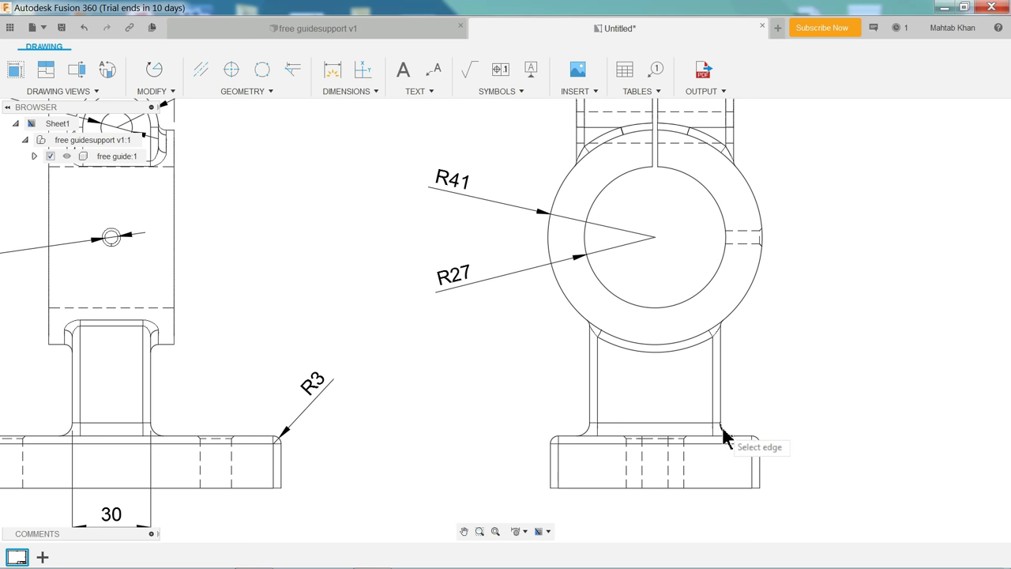
pyautogui.click(768, 387)
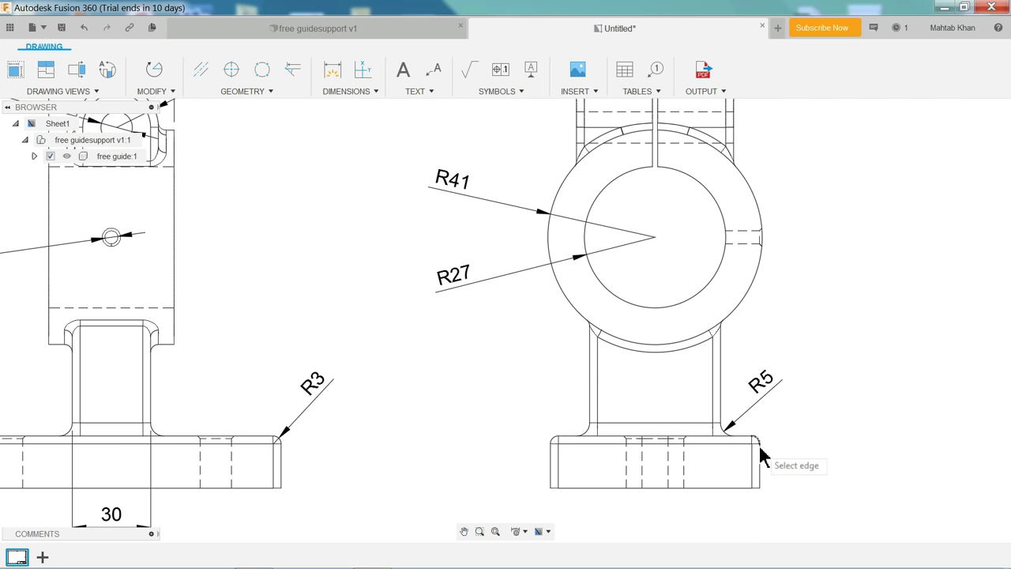
pyautogui.scroll(-2, 725, 286)
pyautogui.scroll(-2, 633, 103)
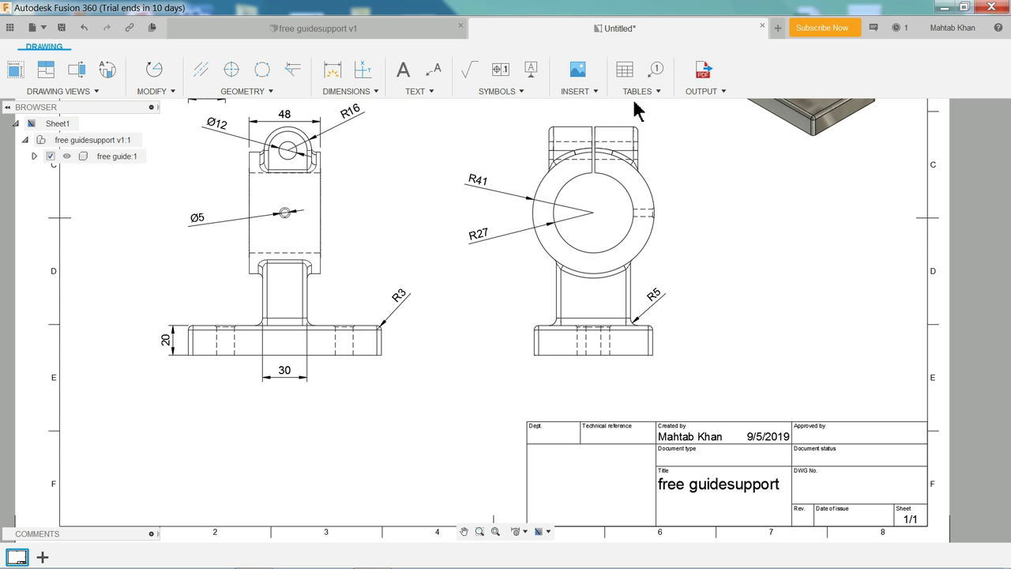
pyautogui.scroll(2, 514, 158)
pyautogui.moveTo(496, 156); pyautogui.dragTo(482, 259, button='middle')
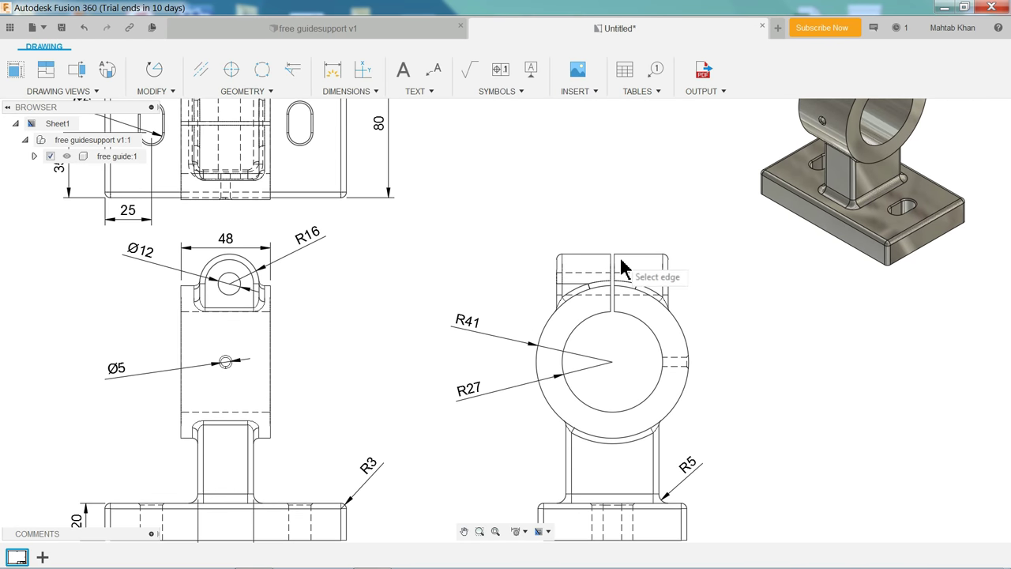
pyautogui.scroll(2, 609, 286)
pyautogui.scroll(1, 650, 315)
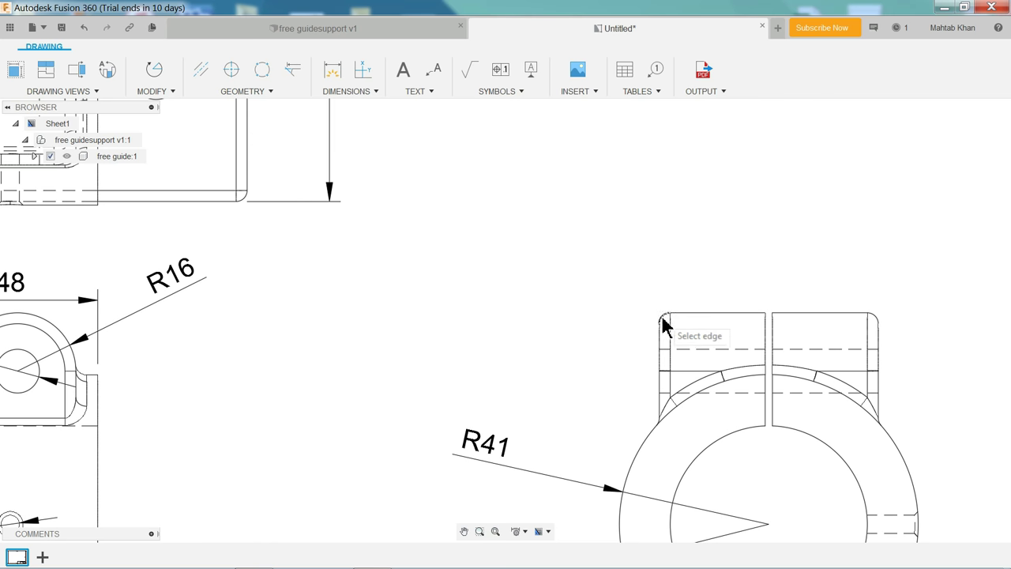
pyautogui.click(662, 318)
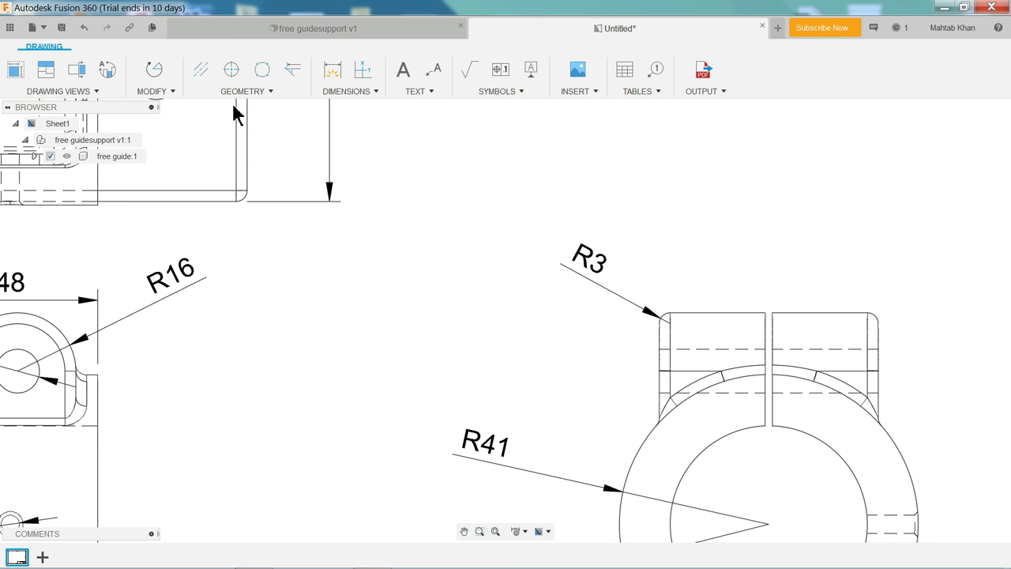
pyautogui.click(352, 95)
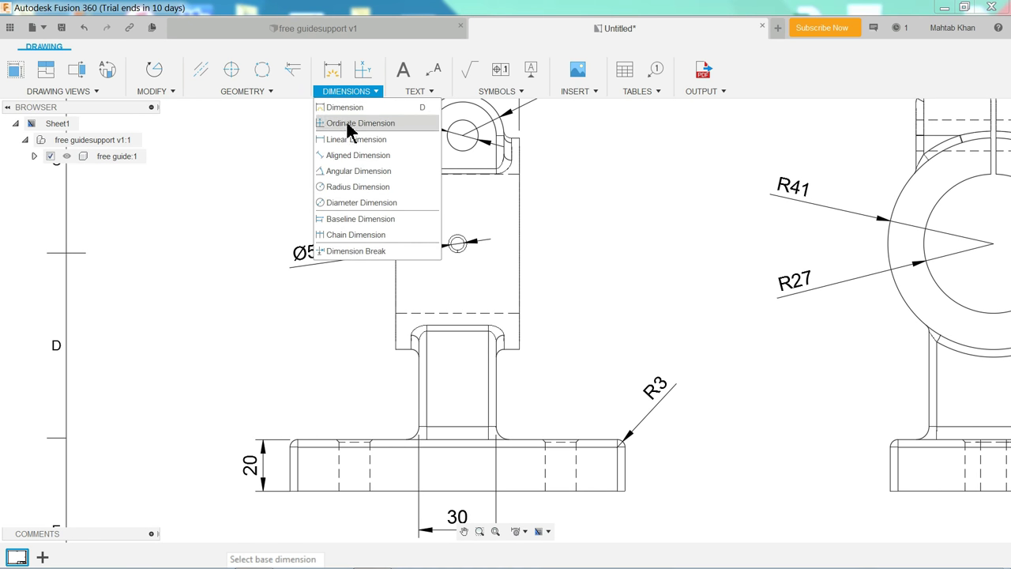
# Place the 50 column width and 80 overall base width dimensions below the side view
pyautogui.click(336, 77)
pyautogui.scroll(-2, 508, 198)
pyautogui.scroll(-2, 521, 237)
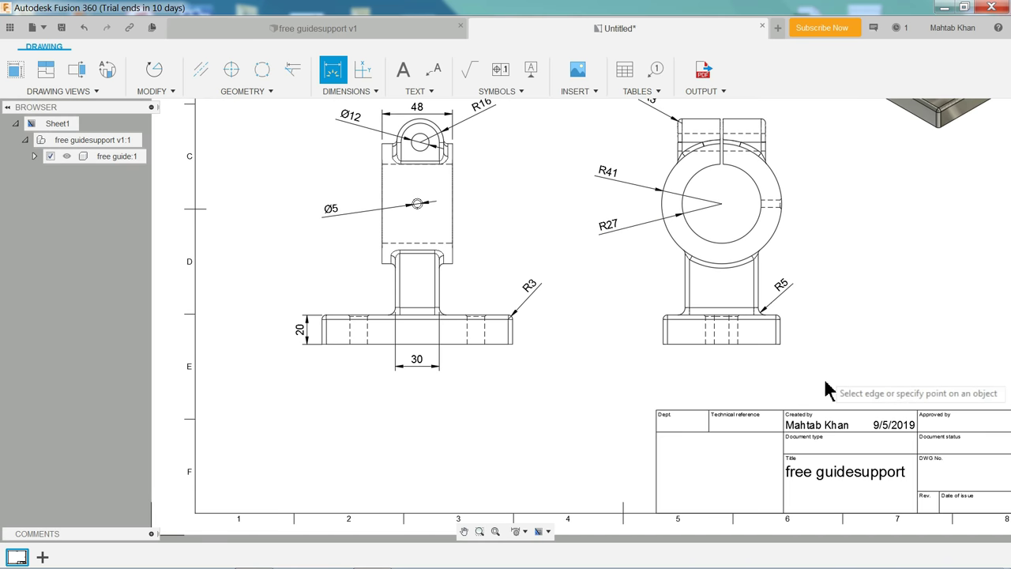
pyautogui.scroll(1, 826, 388)
pyautogui.scroll(1, 816, 384)
pyautogui.scroll(1, 785, 388)
pyautogui.scroll(2, 726, 406)
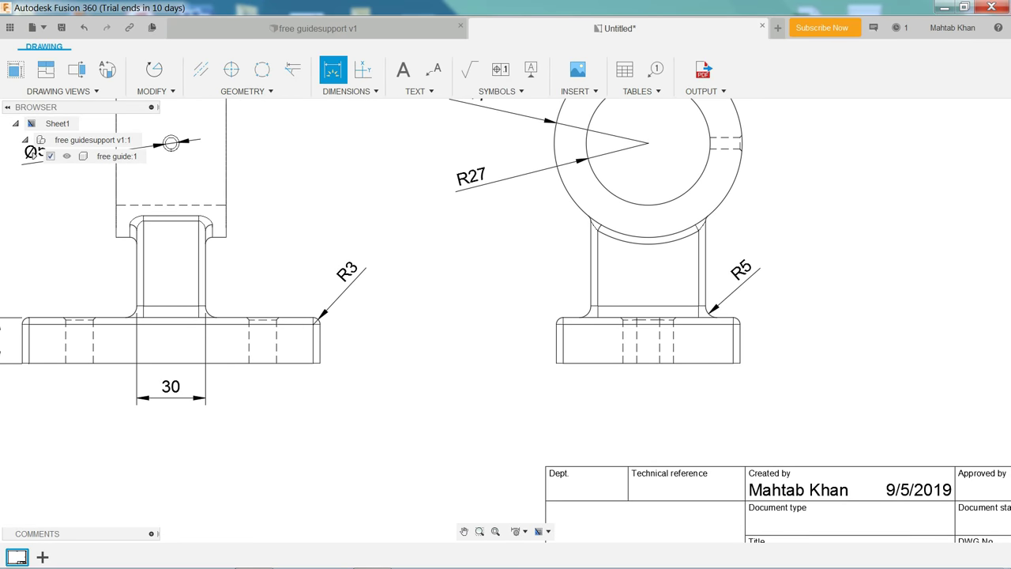
pyautogui.scroll(1, 687, 384)
pyautogui.click(791, 302)
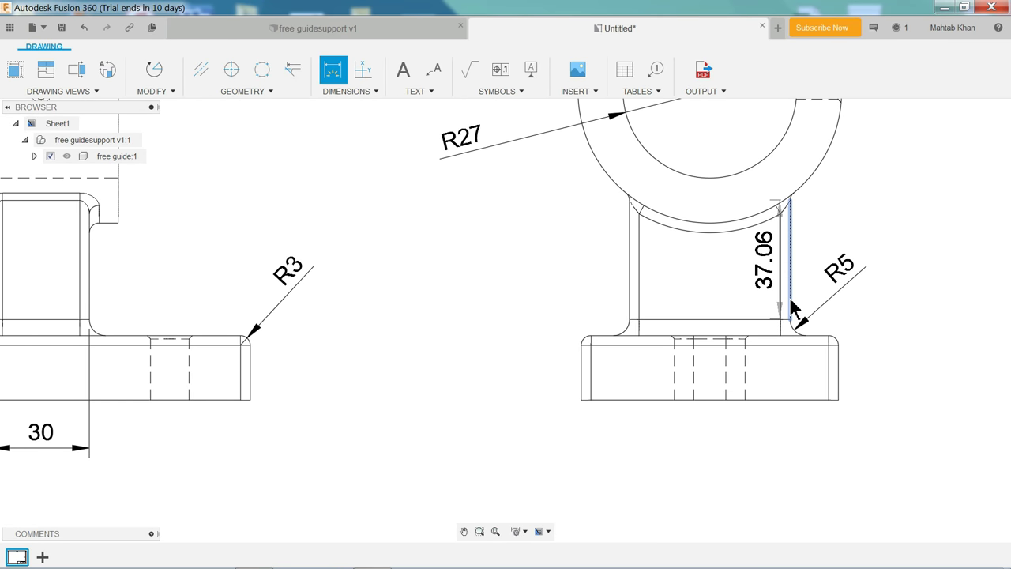
pyautogui.click(631, 304)
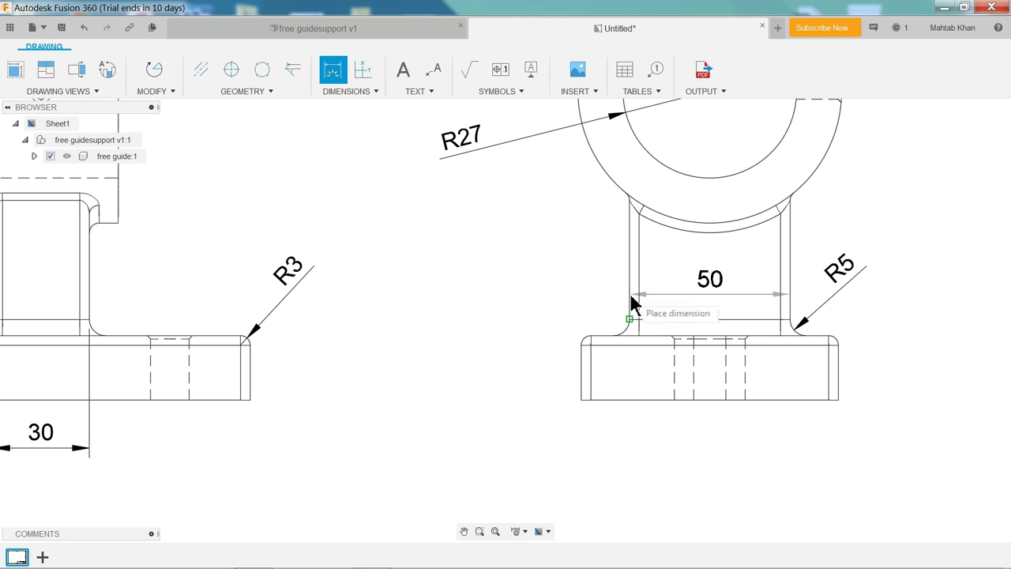
pyautogui.click(727, 444)
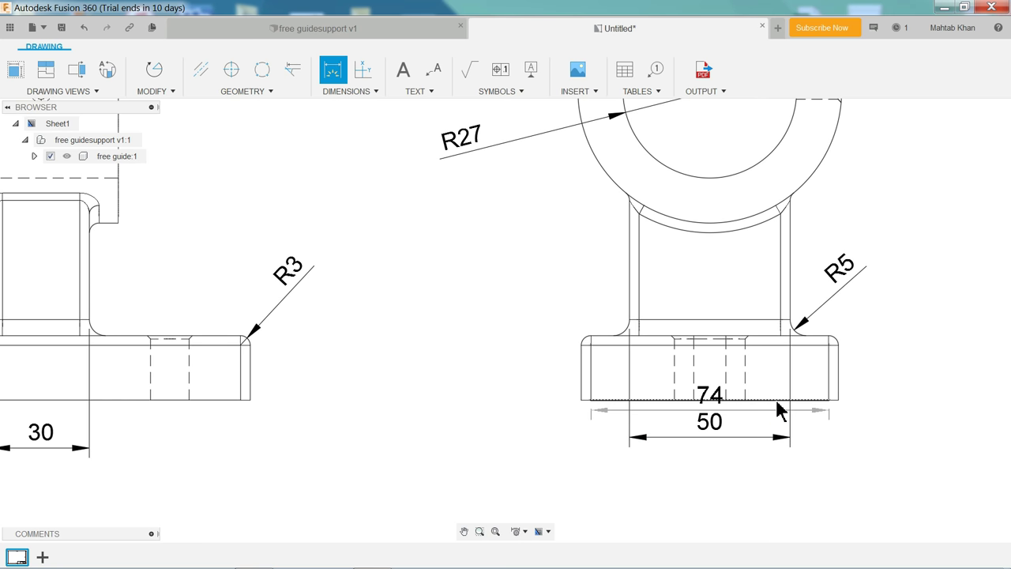
pyautogui.click(838, 400)
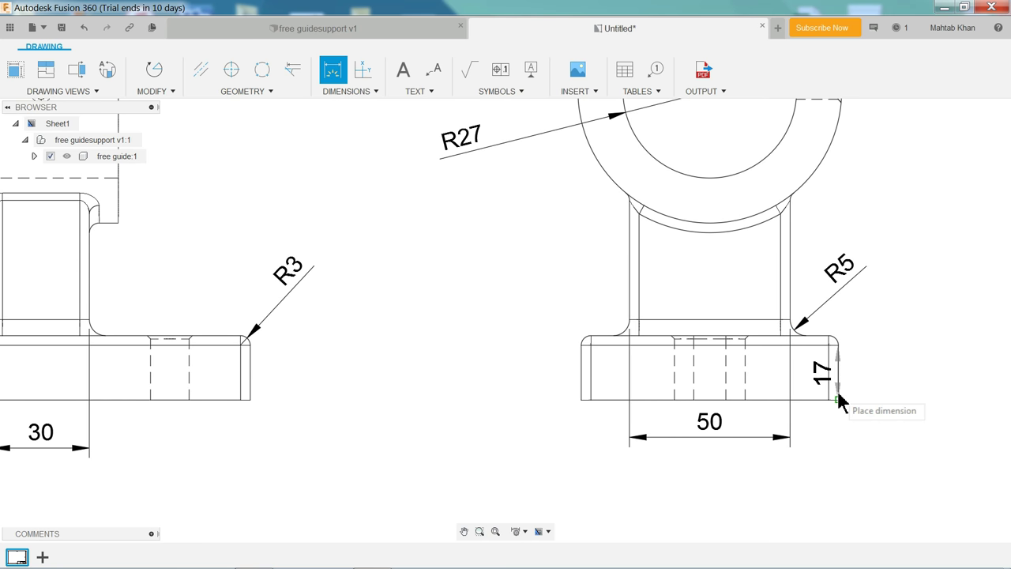
pyautogui.click(582, 400)
pyautogui.click(701, 469)
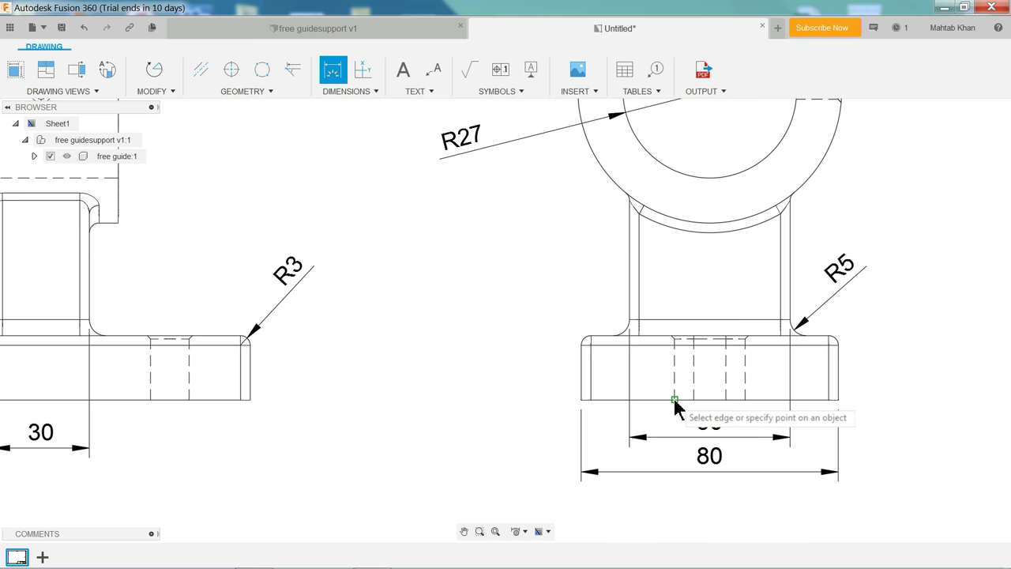
# Dimension the split top with a 2 gap width and 60 overall width above the part
pyautogui.scroll(-3, 624, 331)
pyautogui.moveTo(492, 253); pyautogui.dragTo(560, 390, button='middle')
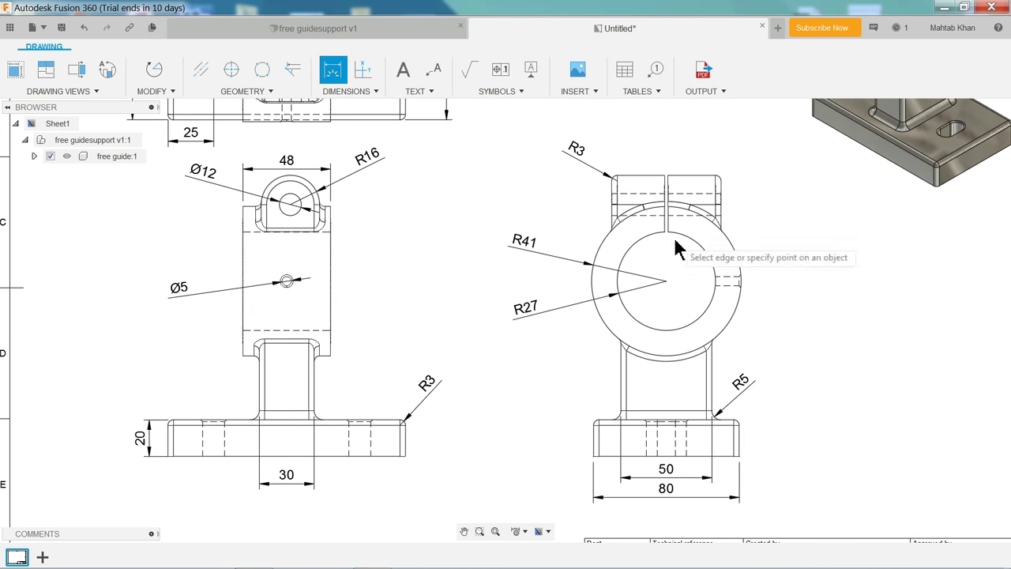
pyautogui.scroll(1, 695, 162)
pyautogui.scroll(1, 711, 170)
pyautogui.scroll(1, 766, 225)
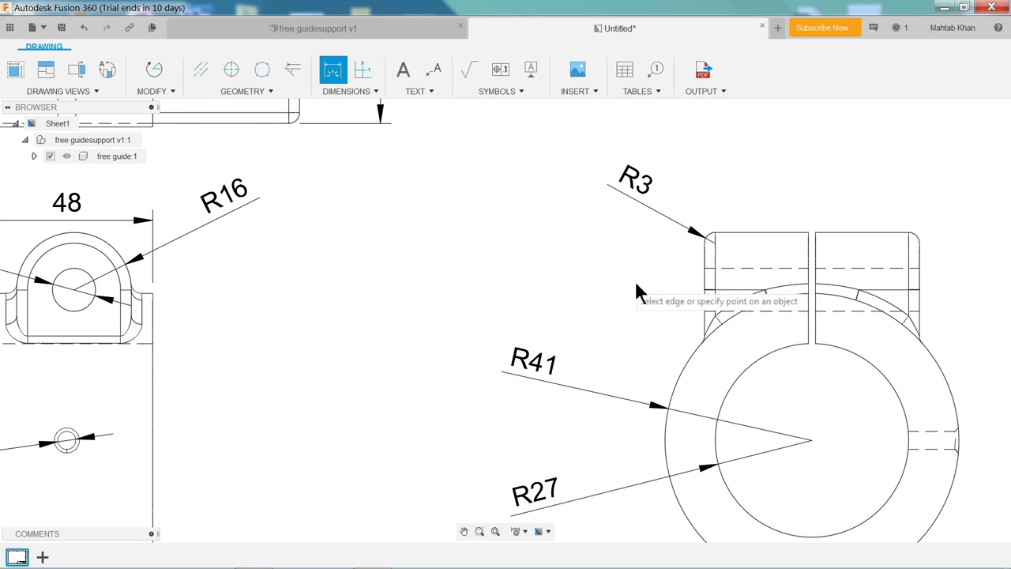
pyautogui.moveTo(638, 292); pyautogui.dragTo(369, 302, button='middle')
pyautogui.click(548, 264)
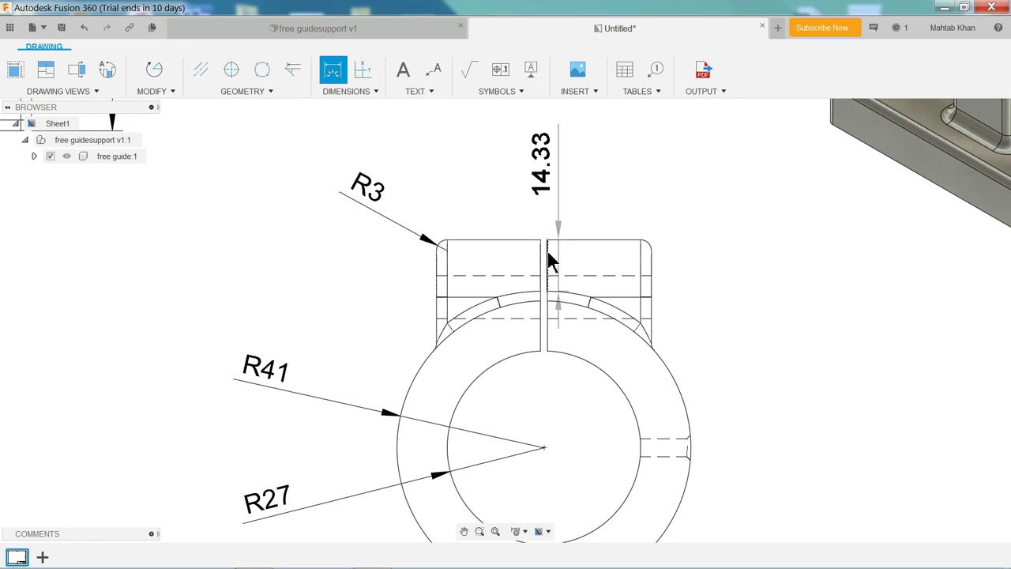
pyautogui.click(541, 252)
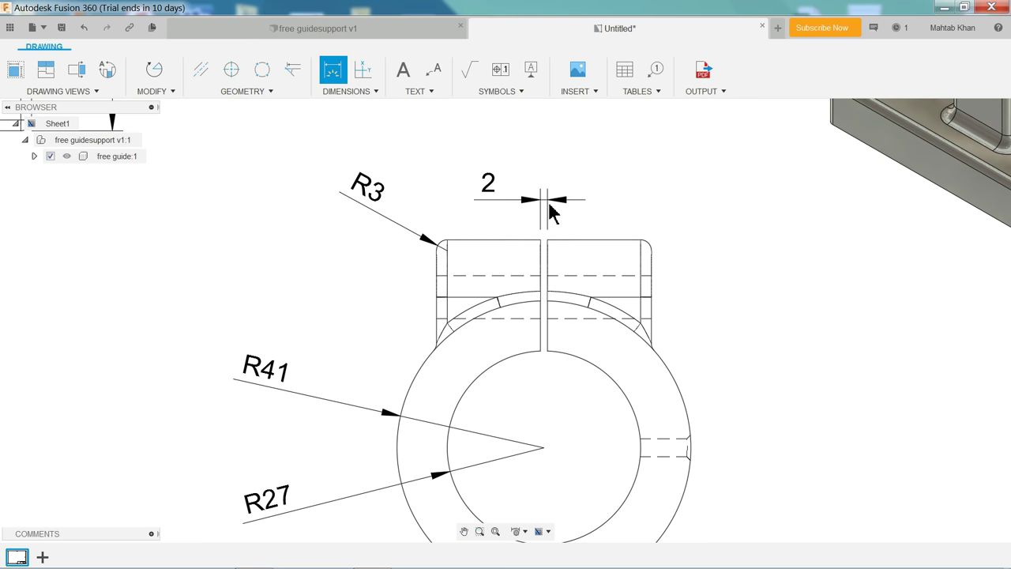
pyautogui.click(550, 205)
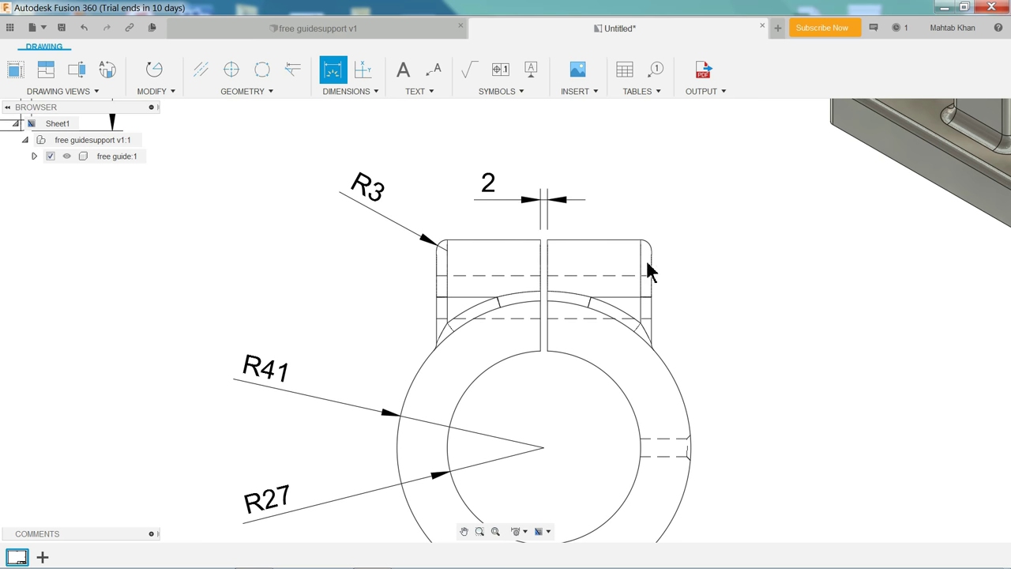
pyautogui.click(437, 275)
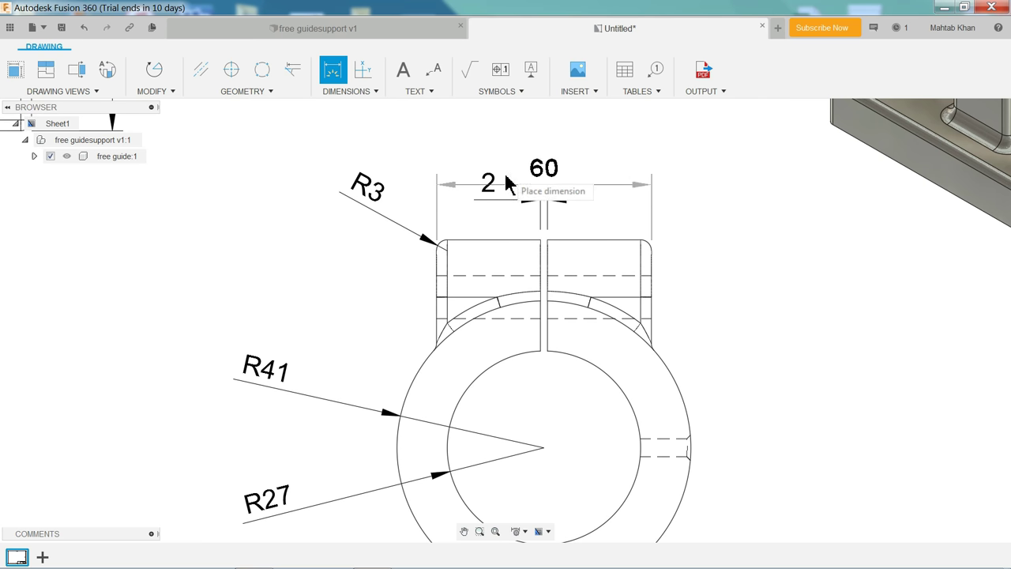
pyautogui.click(521, 153)
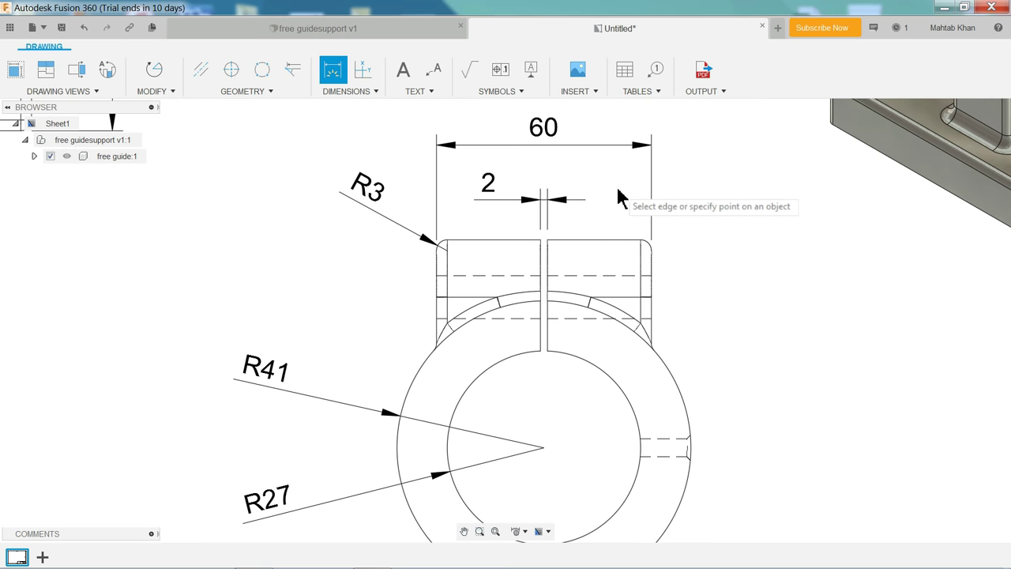
pyautogui.scroll(-3, 618, 192)
pyautogui.scroll(1, 599, 207)
pyautogui.scroll(-2, 599, 207)
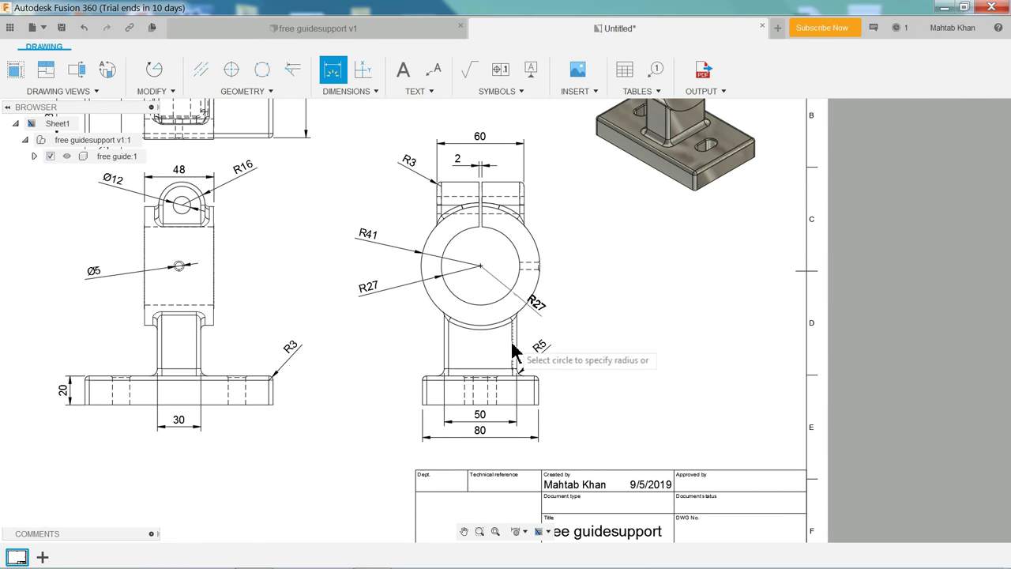
pyautogui.scroll(1, 519, 377)
pyautogui.scroll(1, 472, 447)
# Place the 96 bore-centre height and 138 overall height dimensions left of the side view
pyautogui.click(473, 440)
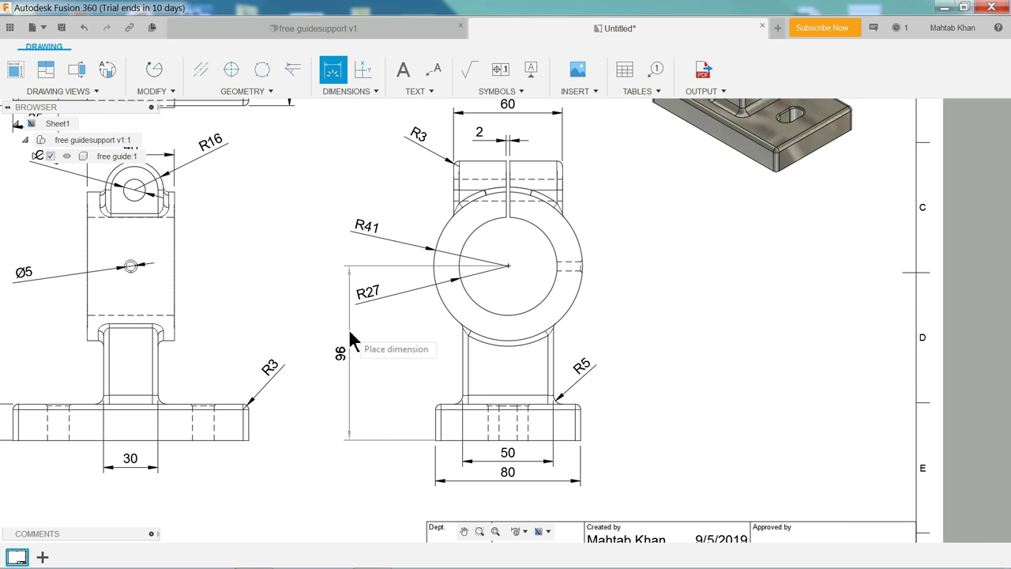
pyautogui.click(348, 340)
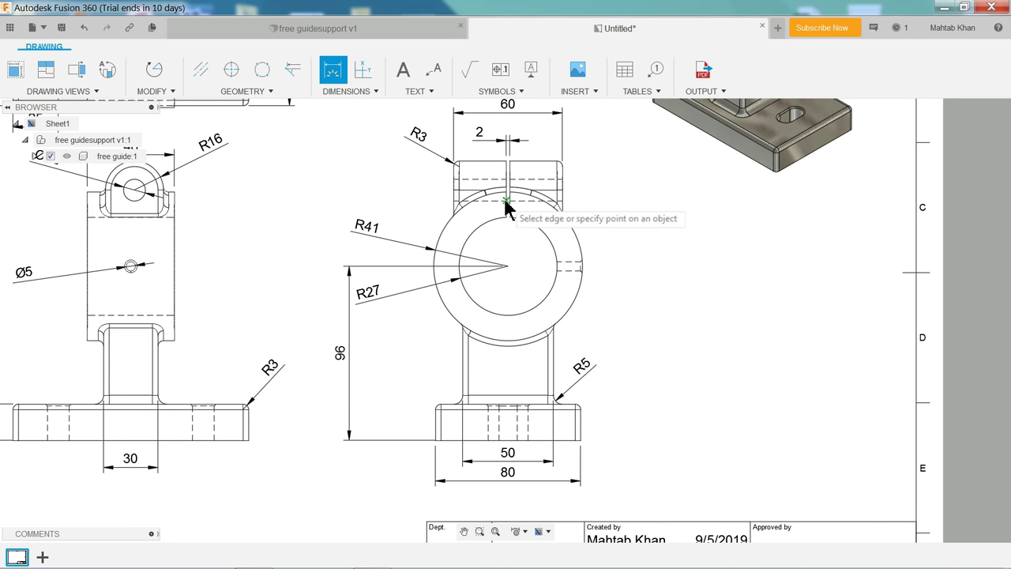
pyautogui.scroll(1, 541, 194)
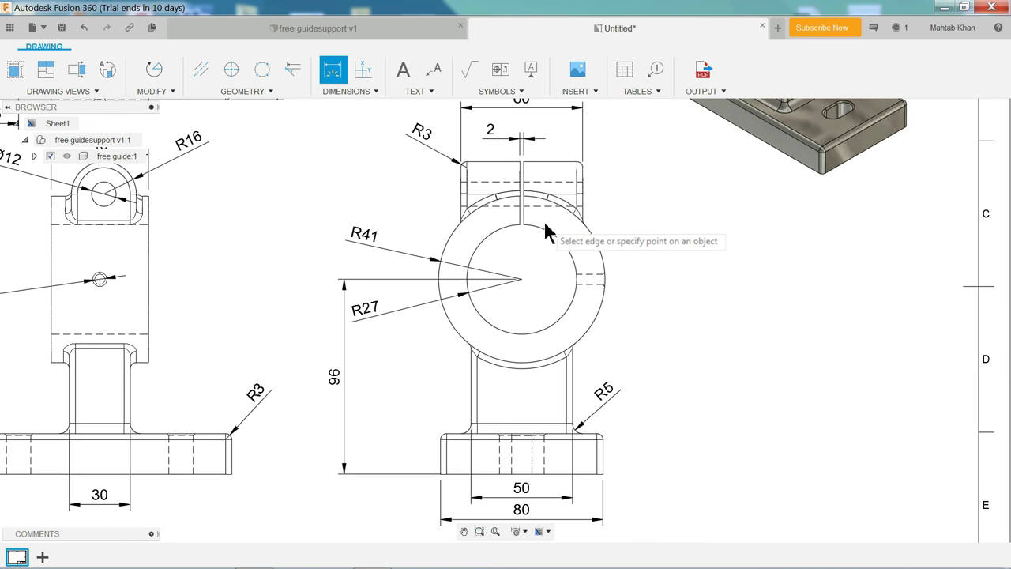
pyautogui.click(557, 204)
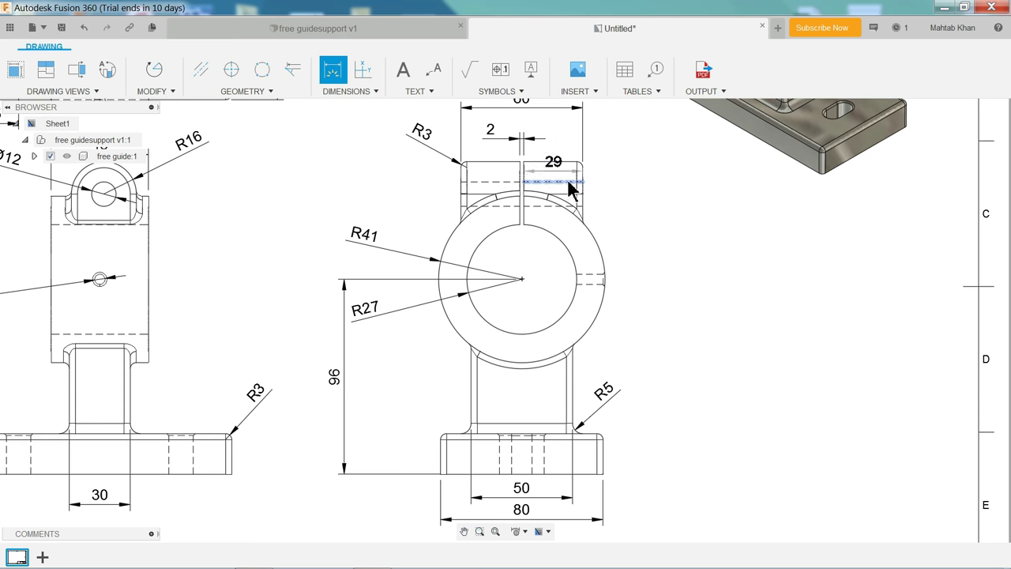
pyautogui.scroll(-1, 513, 229)
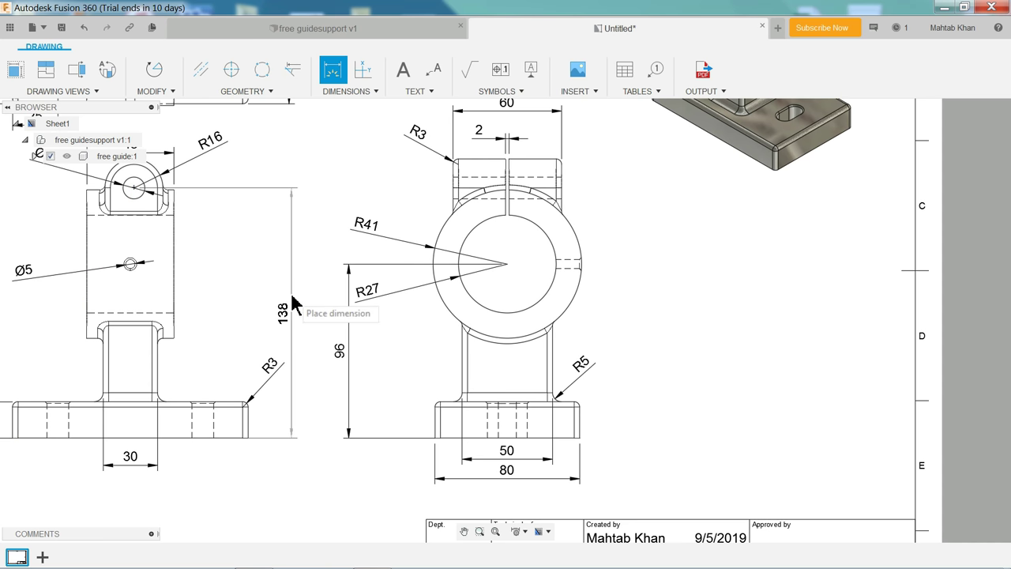
pyautogui.click(335, 312)
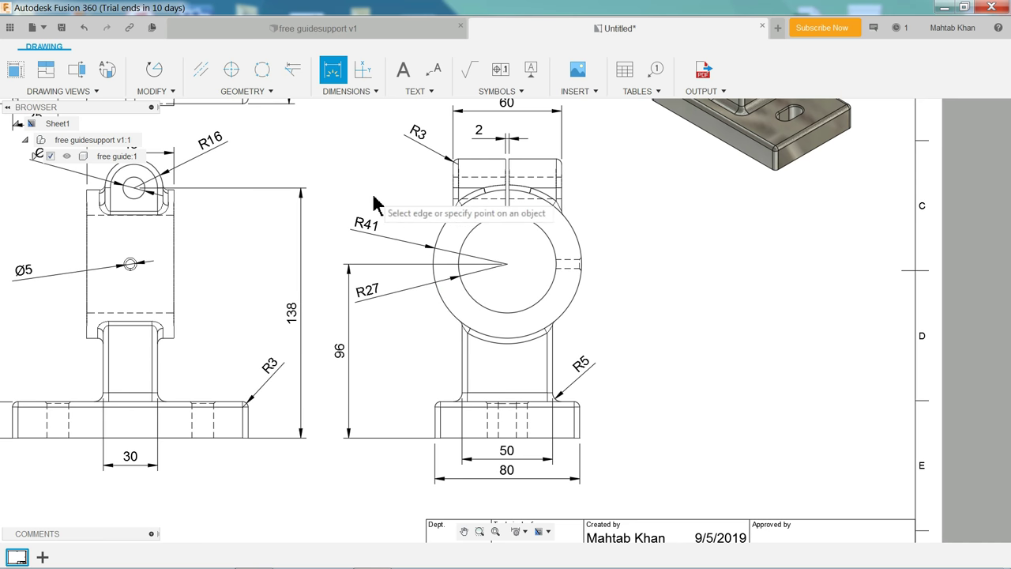
# End dimensioning and fit the whole sheet in the window with F6
pyautogui.moveTo(375, 193)
pyautogui.mouseDown(button='middle')
pyautogui.moveTo(564, 412)
pyautogui.moveTo(609, 372)
pyautogui.mouseUp(button='middle')
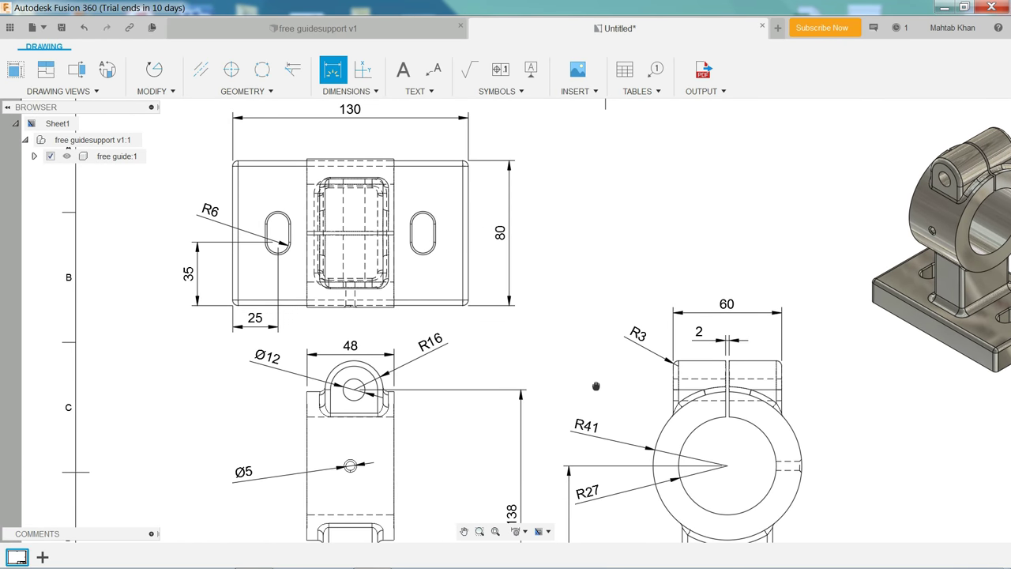
pyautogui.moveTo(432, 268); pyautogui.dragTo(432, 267, button='middle')
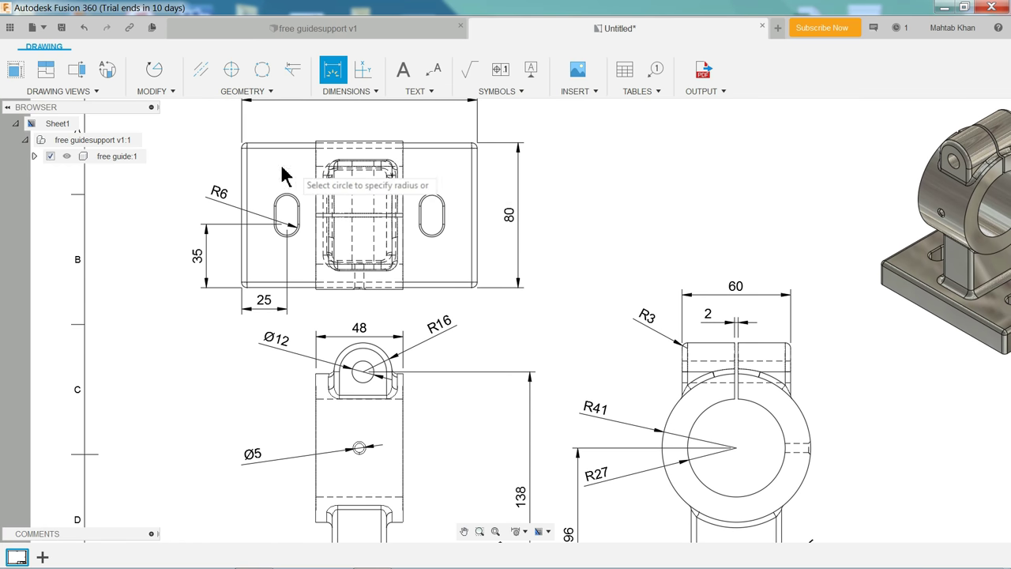
pyautogui.scroll(1, 432, 365)
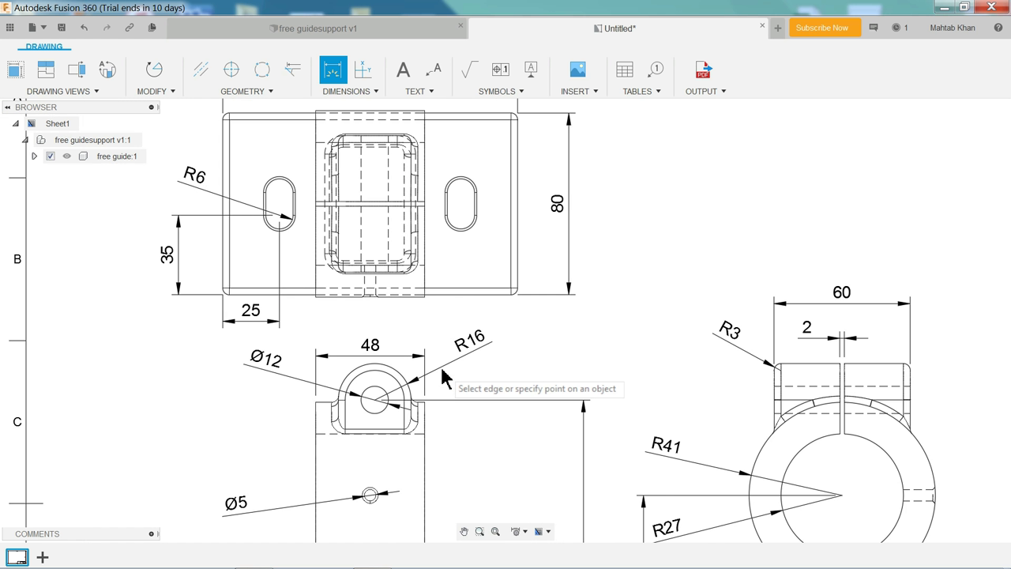
pyautogui.scroll(1, 436, 332)
pyautogui.scroll(1, 438, 300)
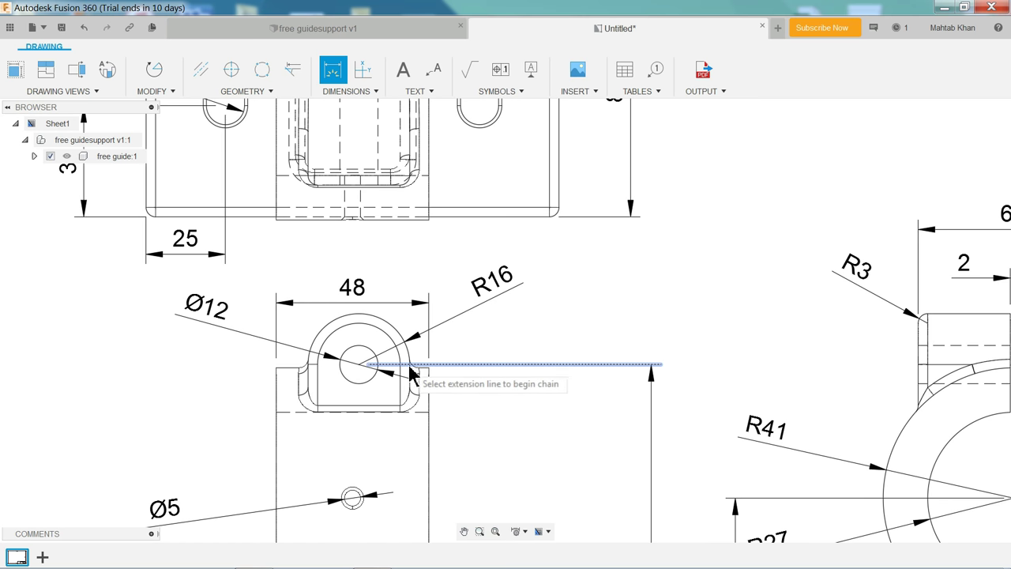
pyautogui.scroll(-1, 410, 331)
pyautogui.press('Escape')
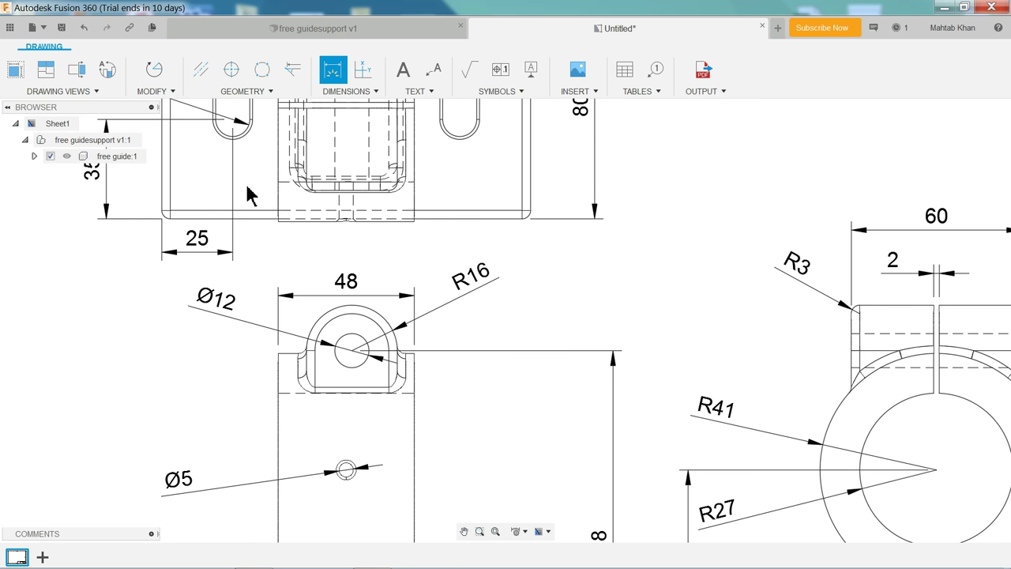
pyautogui.press('F6')
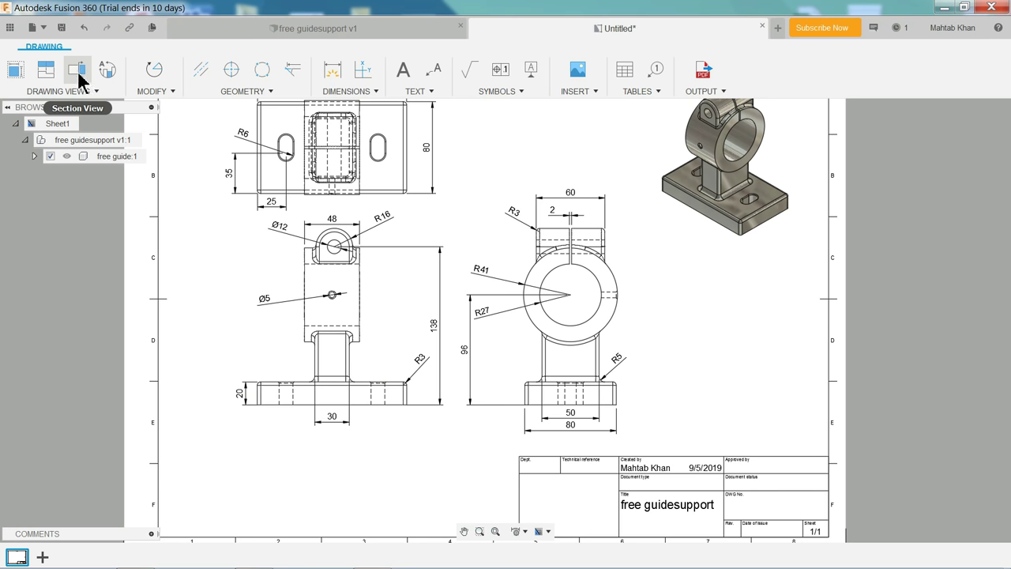
# Create section view A-A from a vertical cut through the side view, placed right of it
pyautogui.click(79, 77)
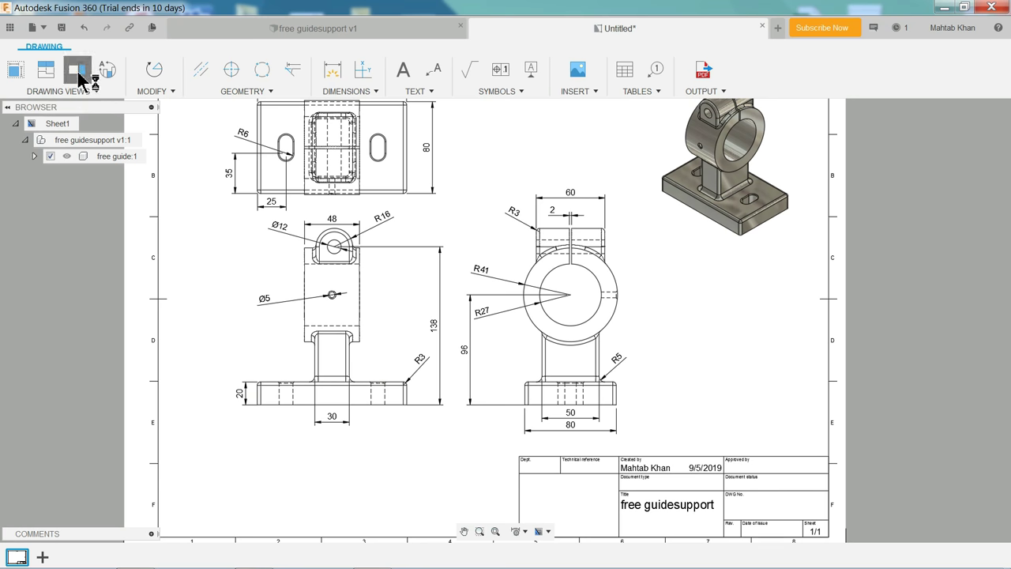
pyautogui.click(614, 344)
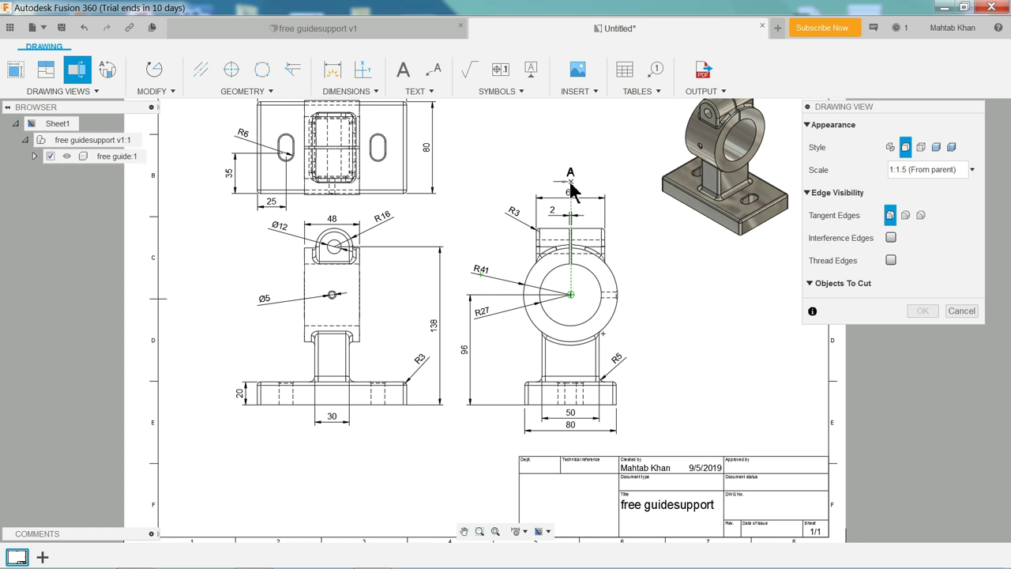
pyautogui.click(570, 183)
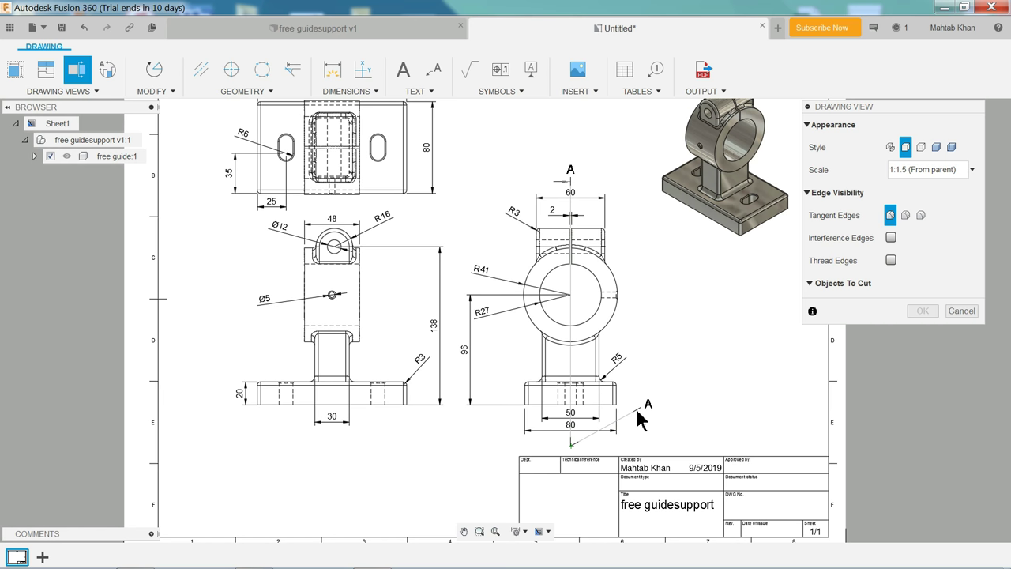
pyautogui.press('Return')
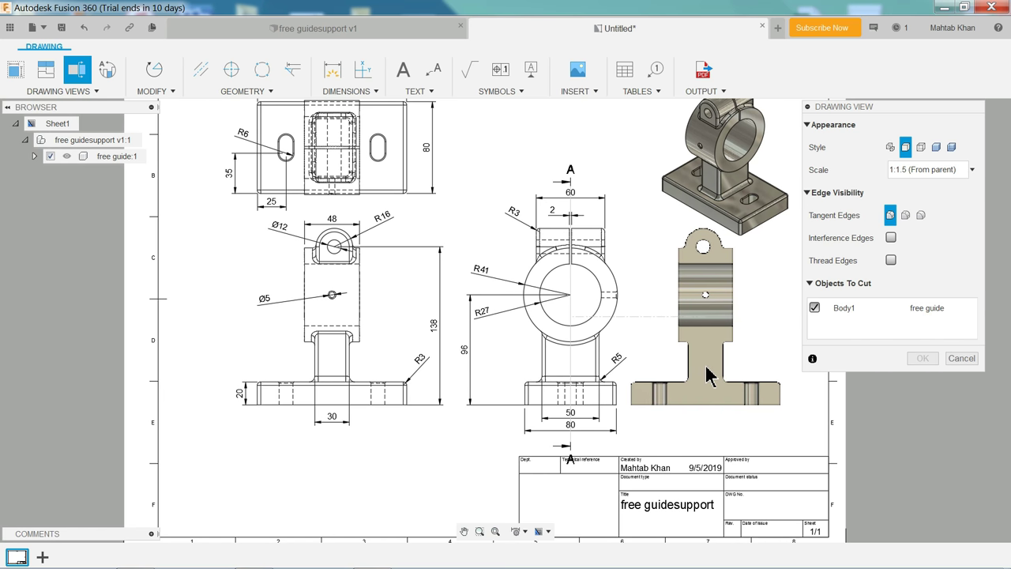
pyautogui.click(707, 376)
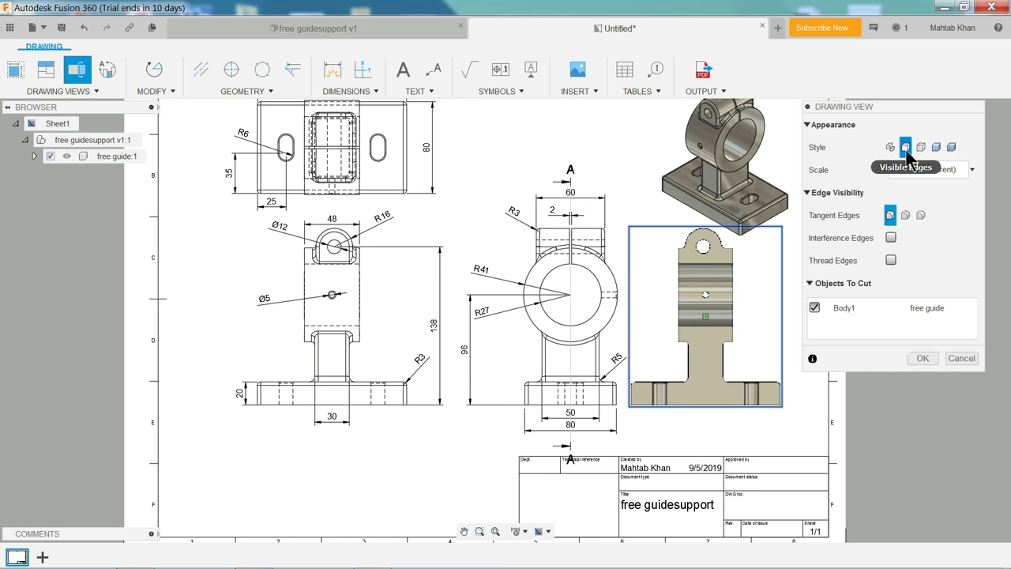
pyautogui.click(921, 358)
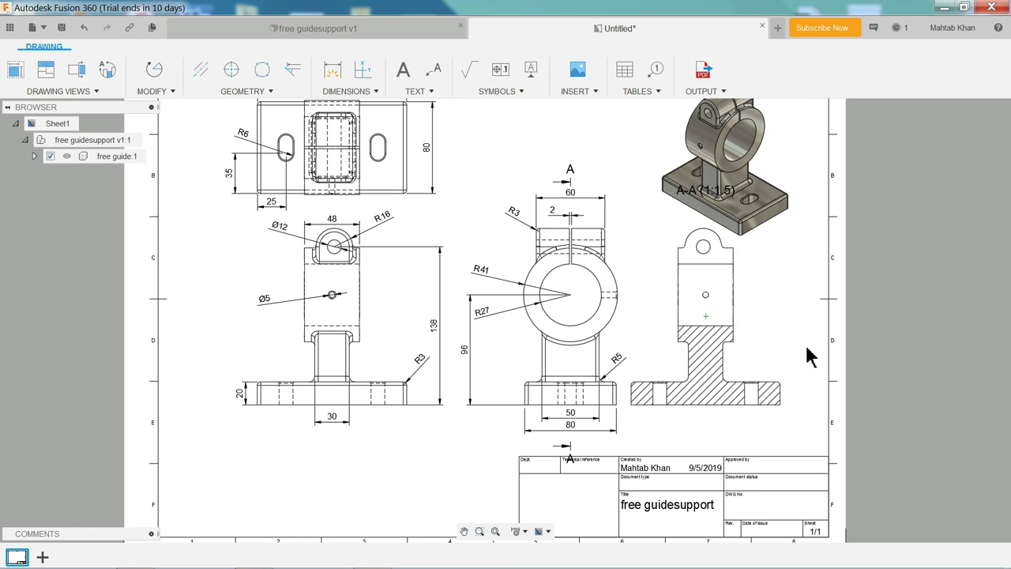
pyautogui.scroll(3, 782, 342)
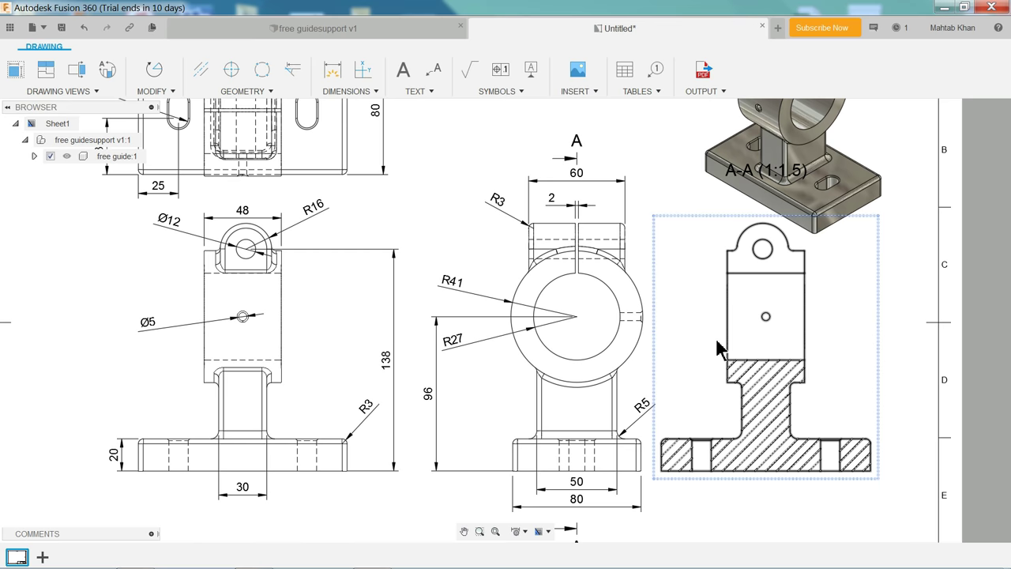
pyautogui.scroll(-2, 718, 348)
pyautogui.scroll(2, 618, 387)
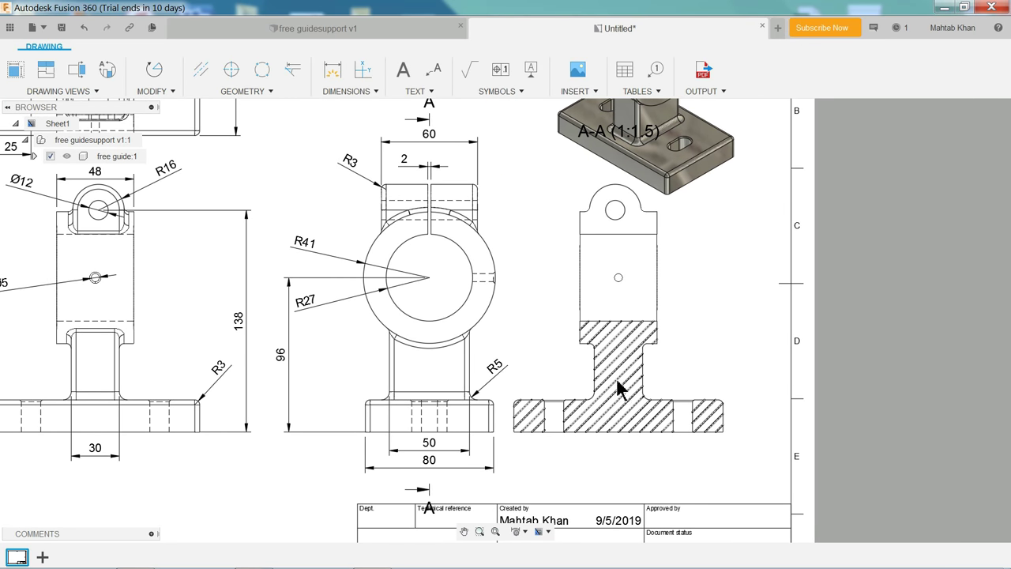
pyautogui.doubleClick(619, 387)
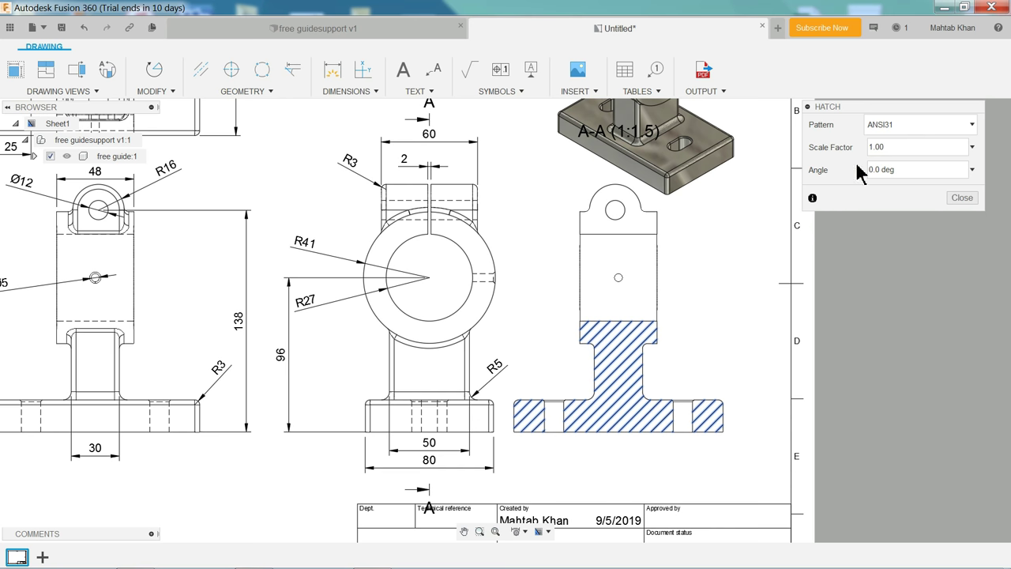
pyautogui.click(971, 124)
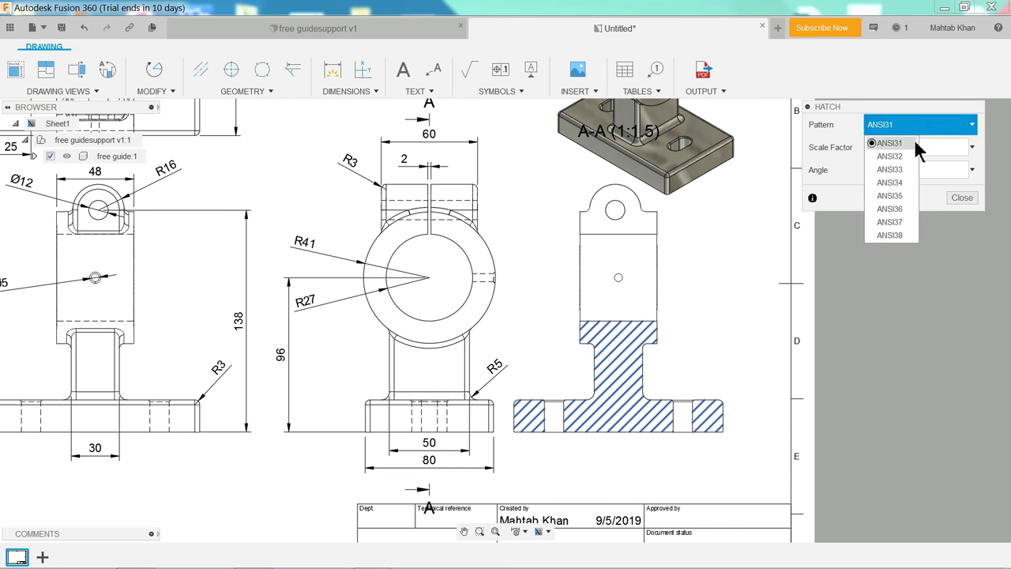
pyautogui.click(889, 156)
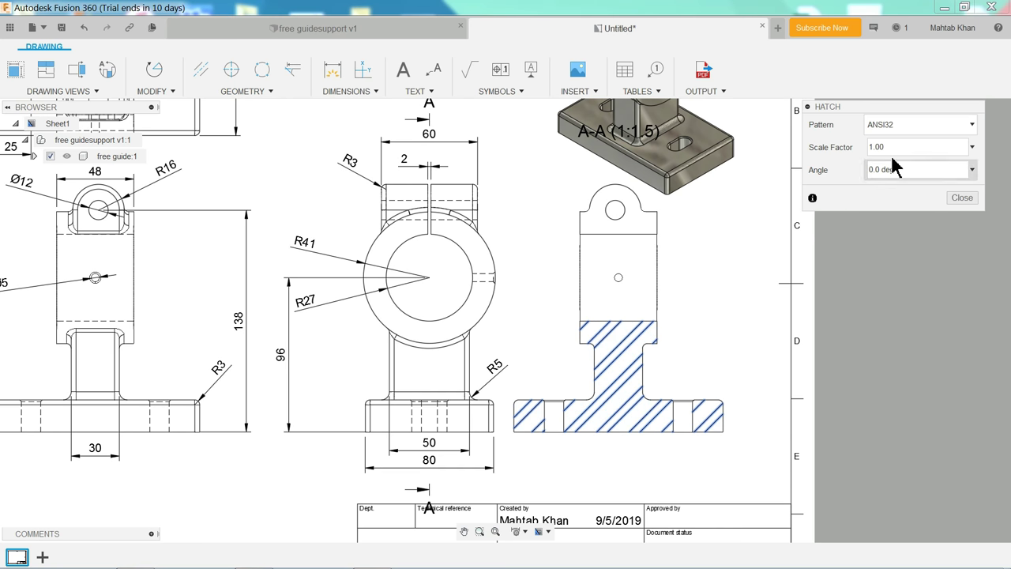
pyautogui.click(896, 125)
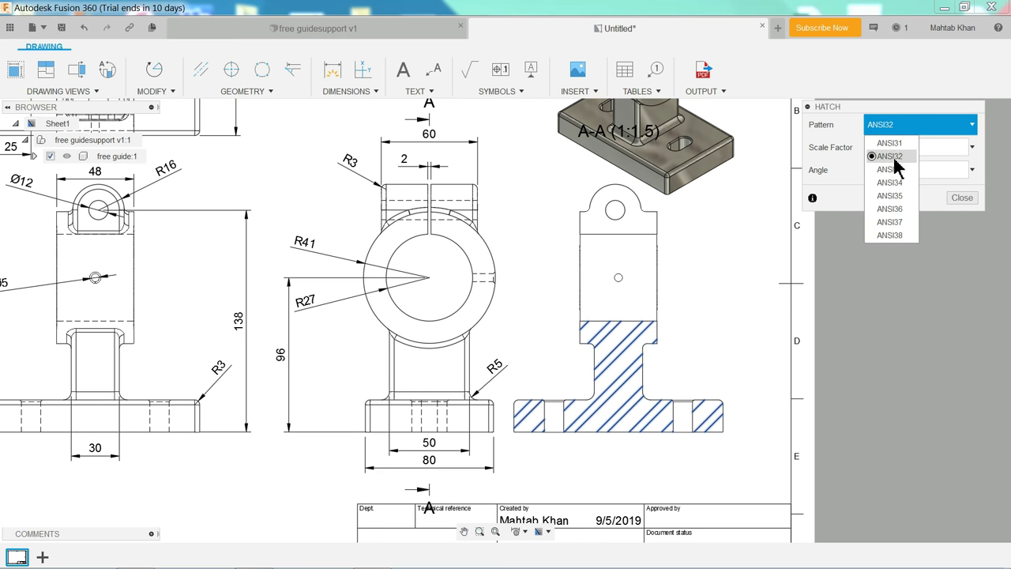
pyautogui.click(891, 145)
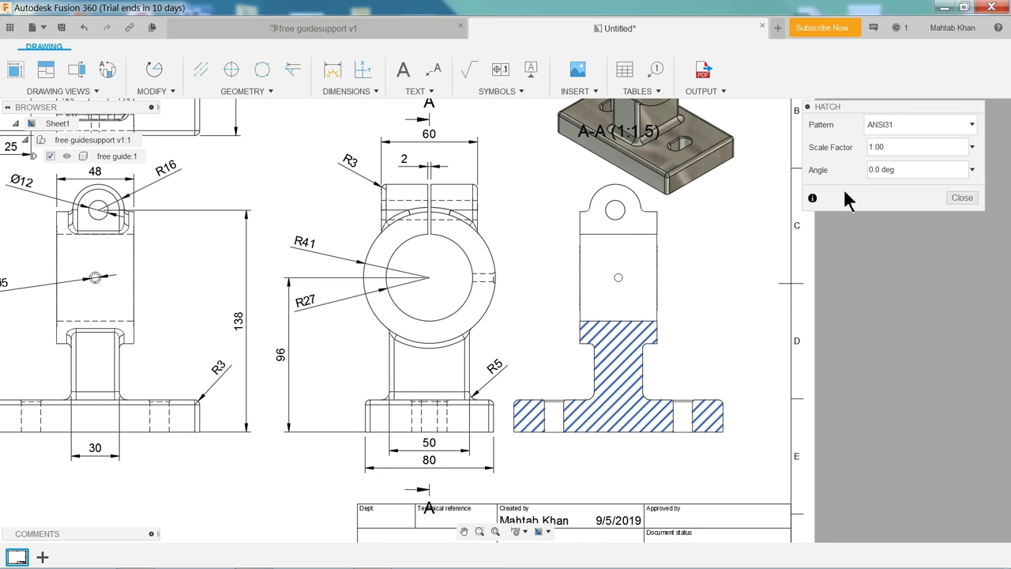
pyautogui.click(971, 148)
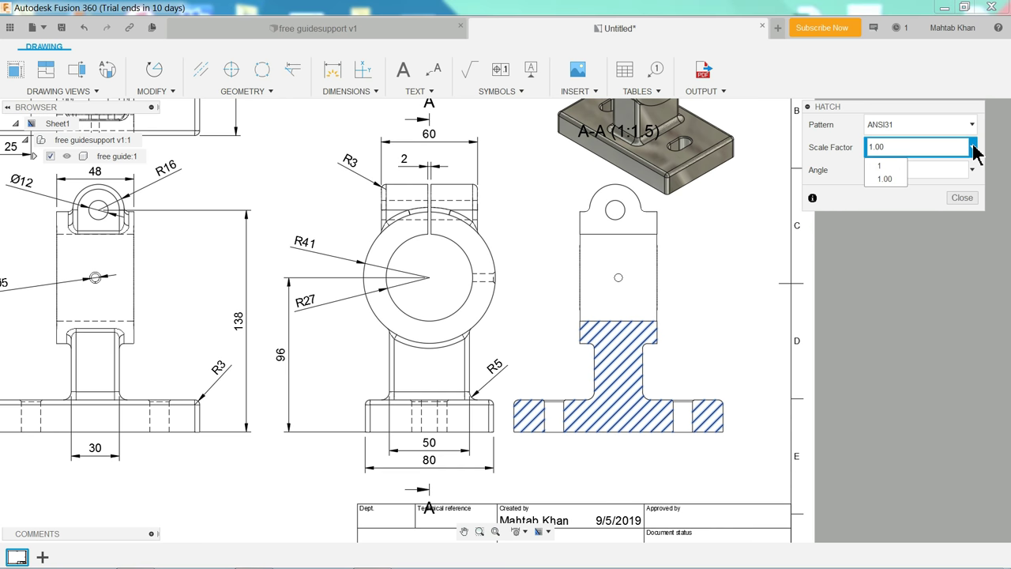
pyautogui.click(884, 179)
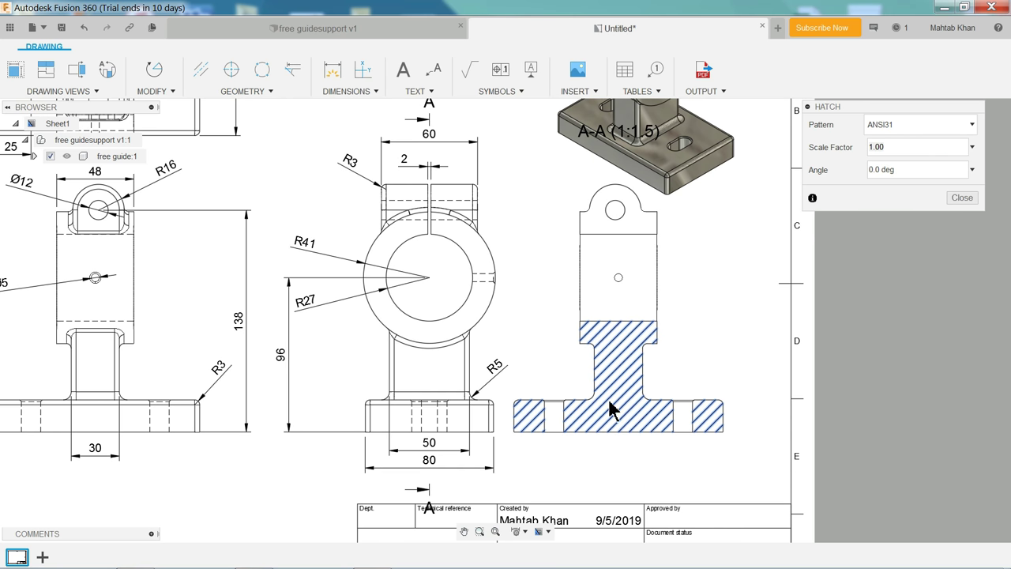
pyautogui.click(962, 198)
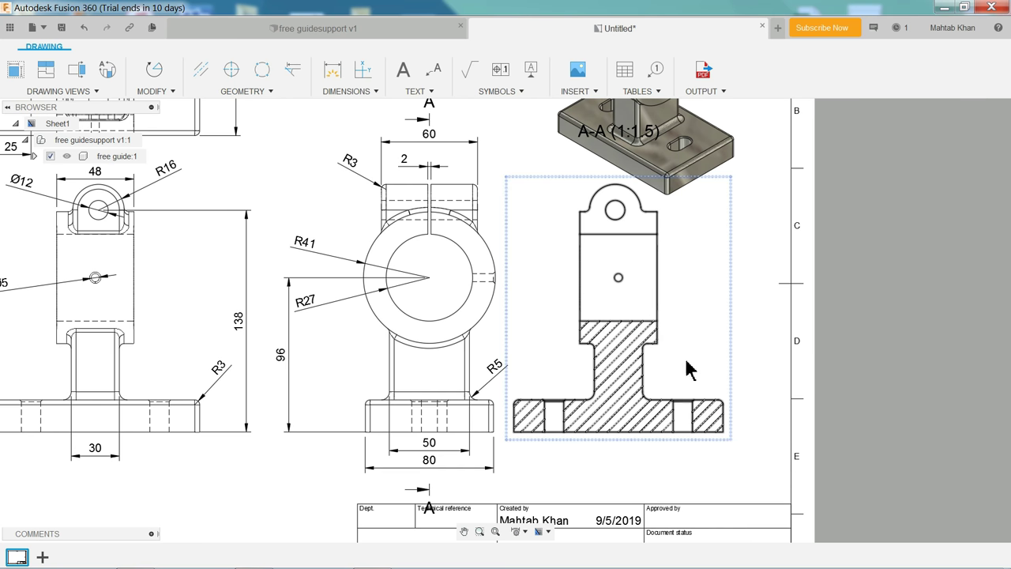
pyautogui.moveTo(687, 369); pyautogui.dragTo(663, 300, button='middle')
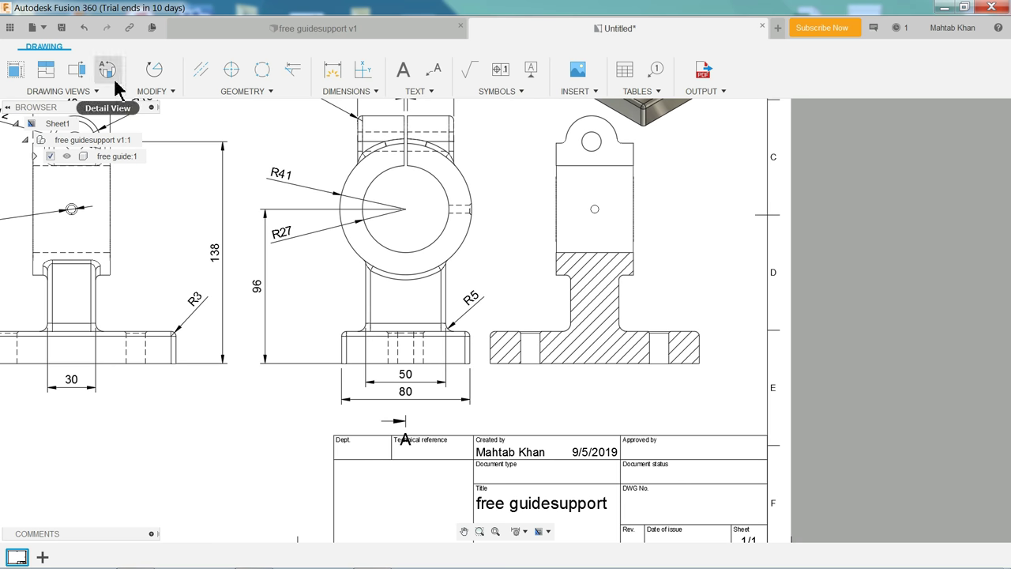
# Add a Ø5 diameter dimension to the small hole in section A-A
pyautogui.click(333, 71)
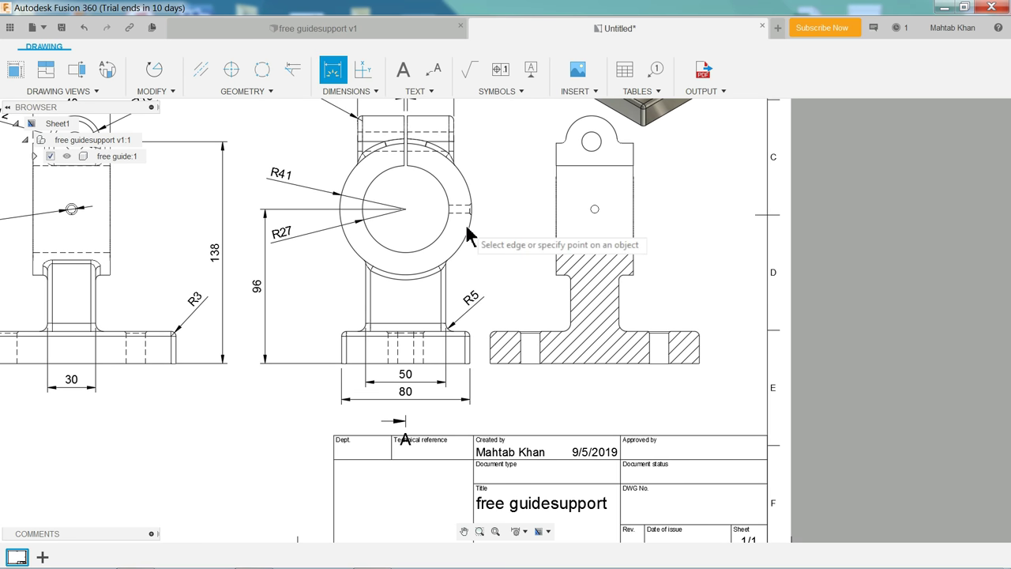
pyautogui.scroll(1, 677, 333)
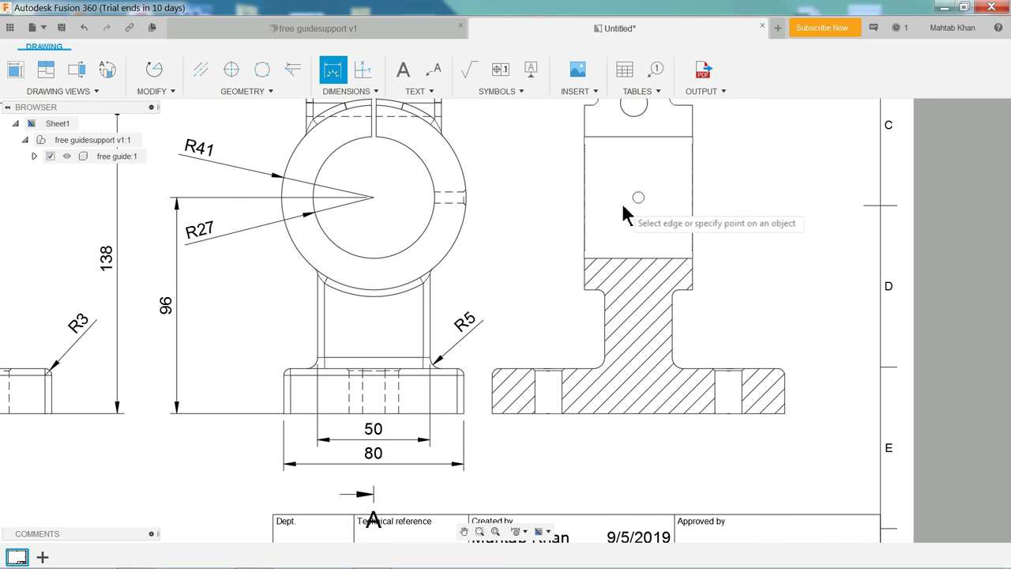
pyautogui.click(638, 197)
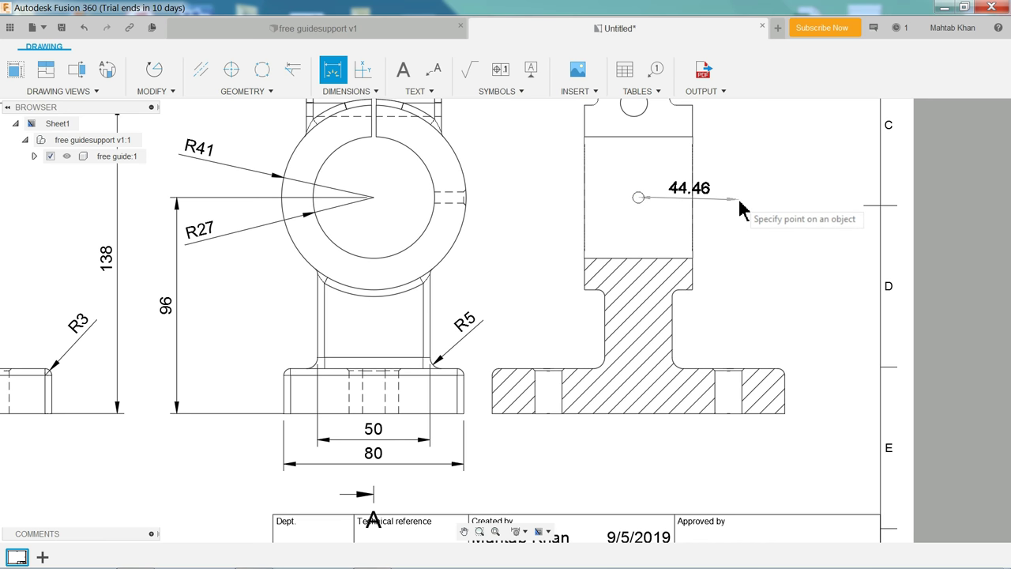
pyautogui.press('Escape')
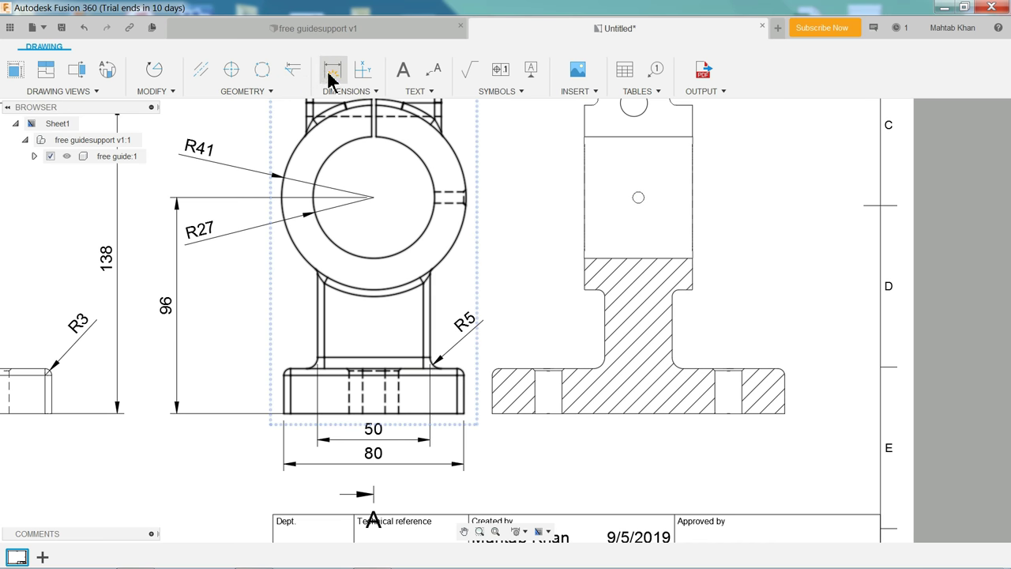
pyautogui.click(335, 73)
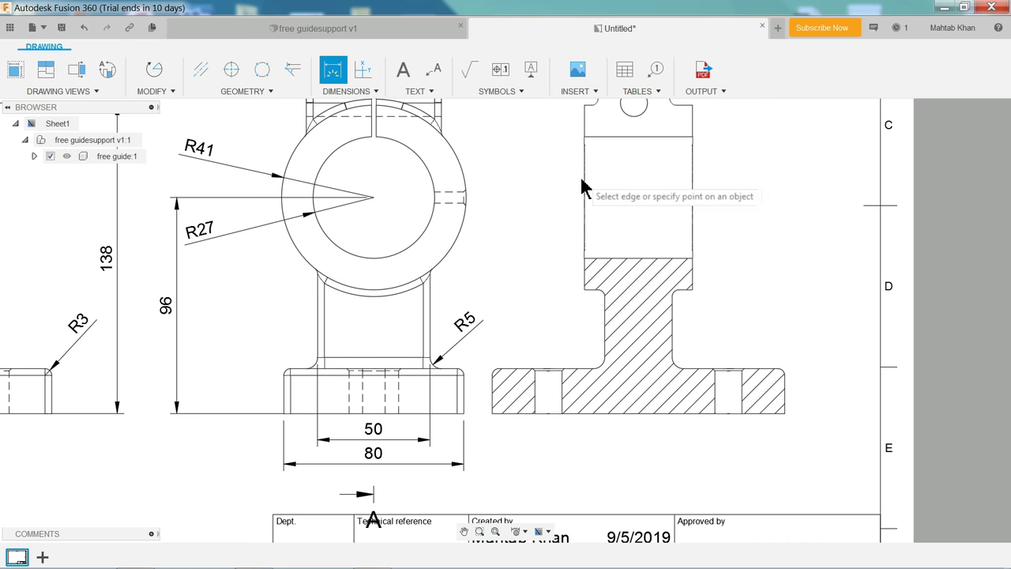
pyautogui.click(634, 202)
pyautogui.click(769, 226)
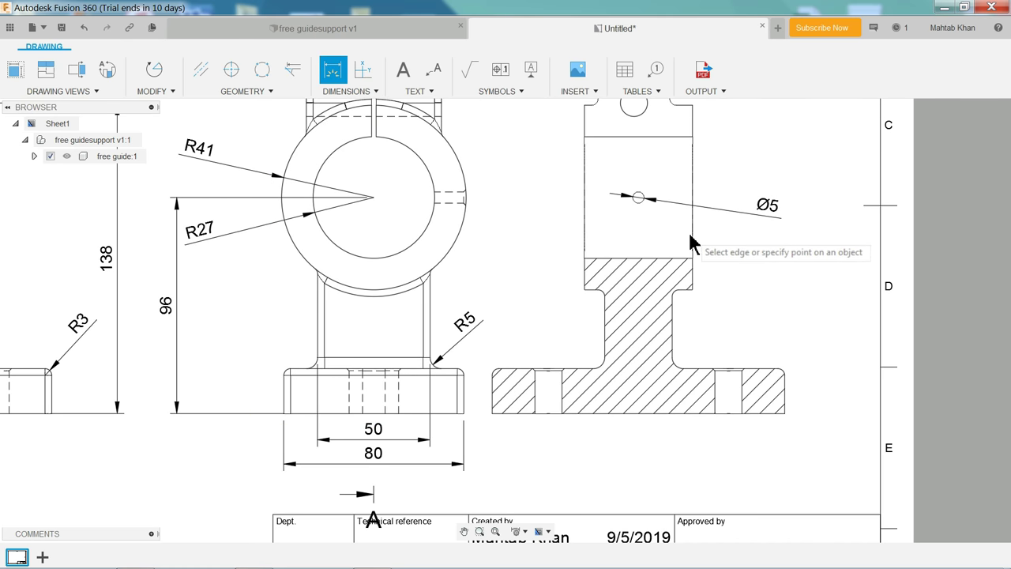
# Add a 12 width dimension across the base hole below the section view
pyautogui.click(672, 298)
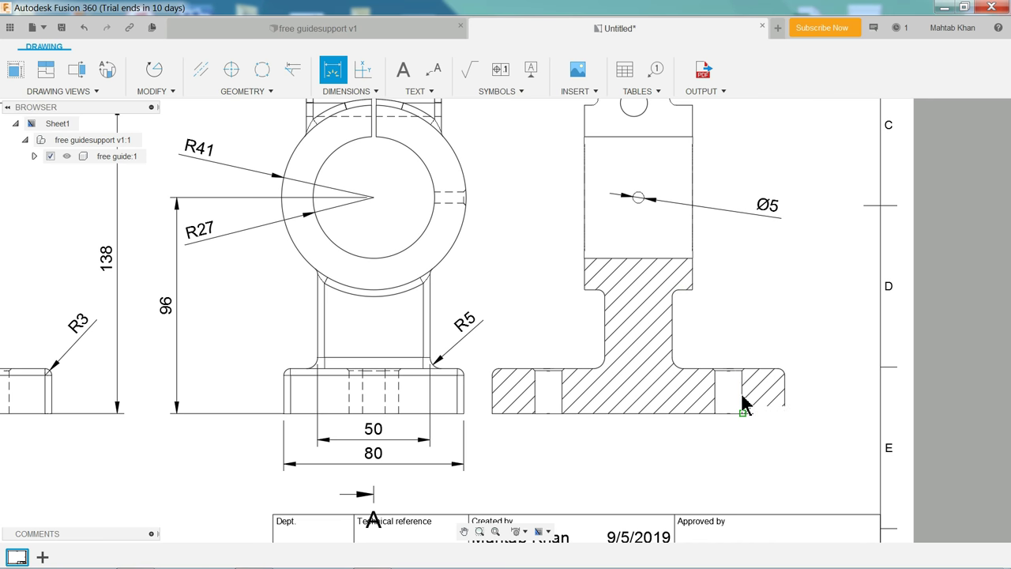
pyautogui.click(743, 404)
pyautogui.click(716, 406)
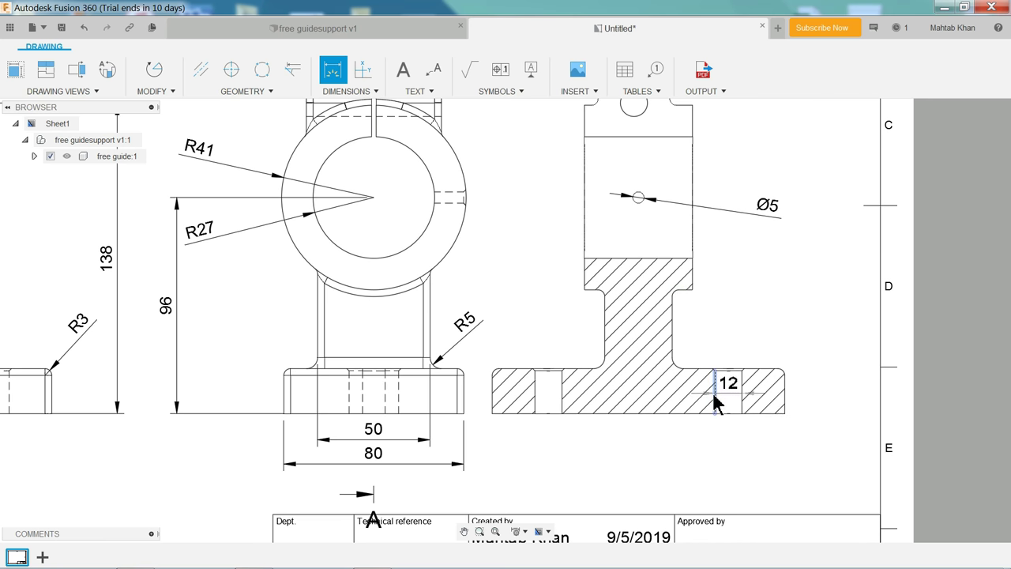
pyautogui.click(728, 456)
pyautogui.scroll(-2, 725, 346)
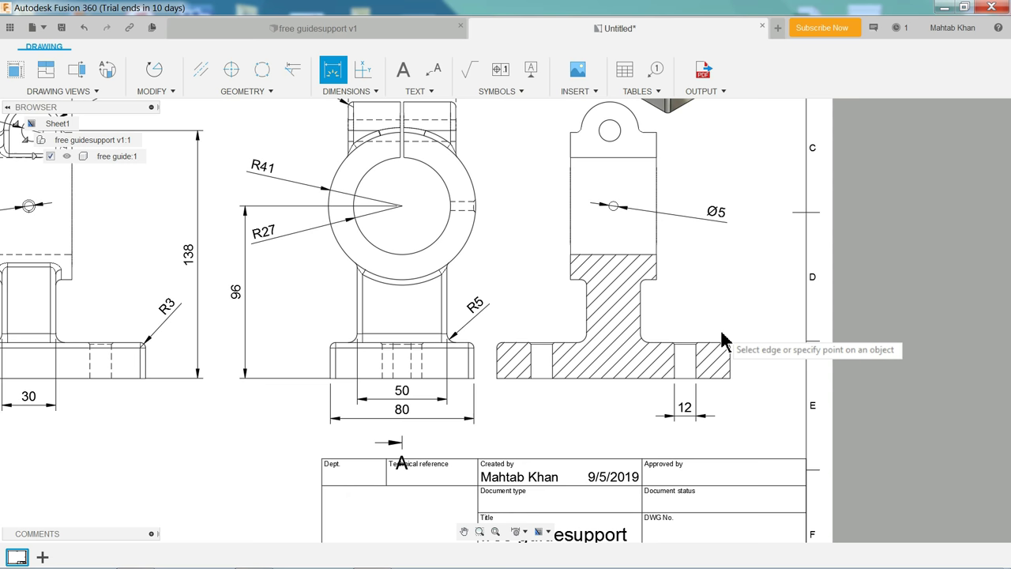
pyautogui.scroll(-2, 721, 339)
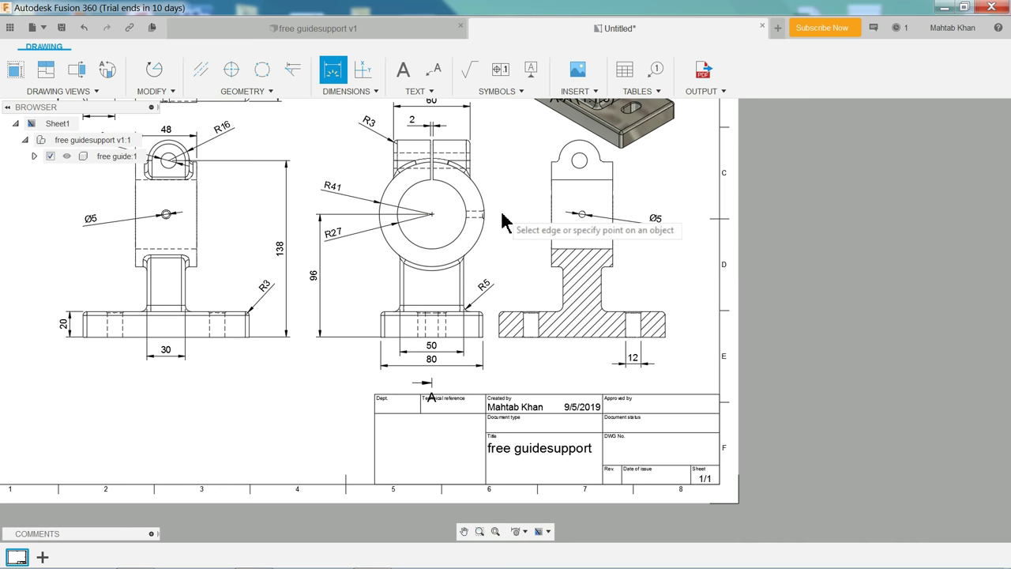
pyautogui.moveTo(261, 186); pyautogui.dragTo(488, 259, button='middle')
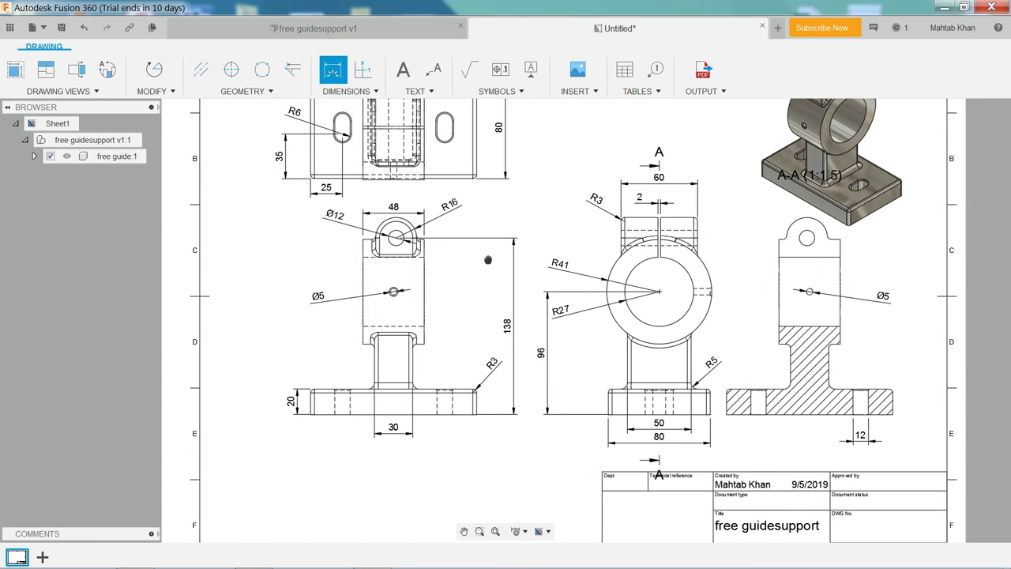
pyautogui.scroll(1, 467, 244)
# Create 1:1 detail view B around the front view's Ø12 hole boss, left of the front view
pyautogui.press('Escape')
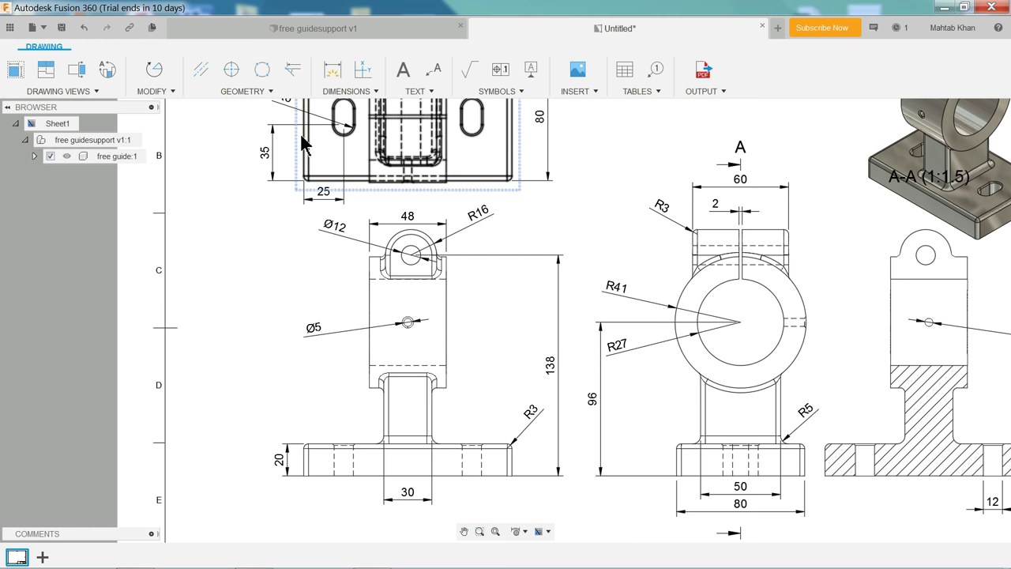
pyautogui.click(101, 72)
pyautogui.scroll(2, 462, 229)
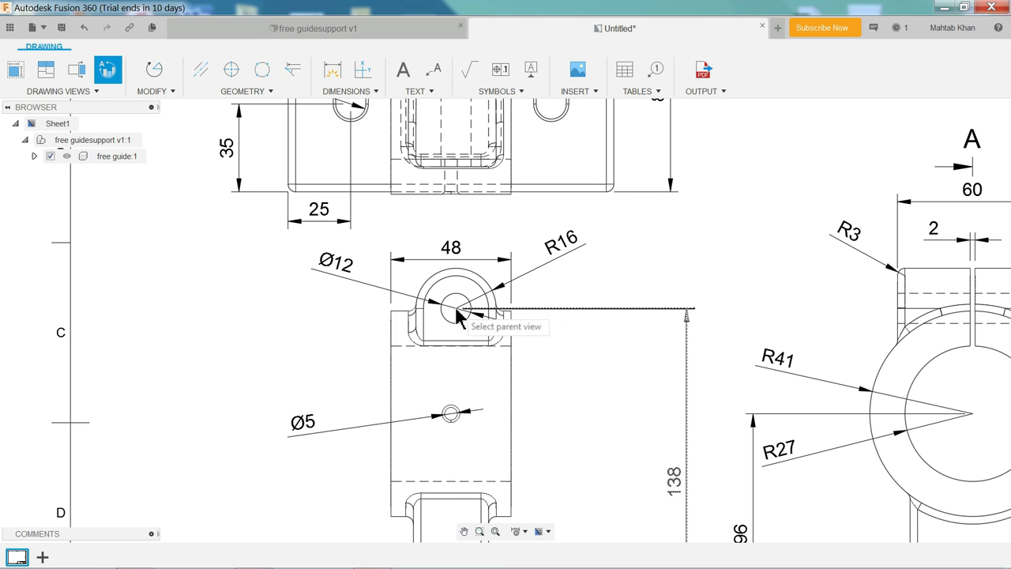
pyautogui.doubleClick(447, 353)
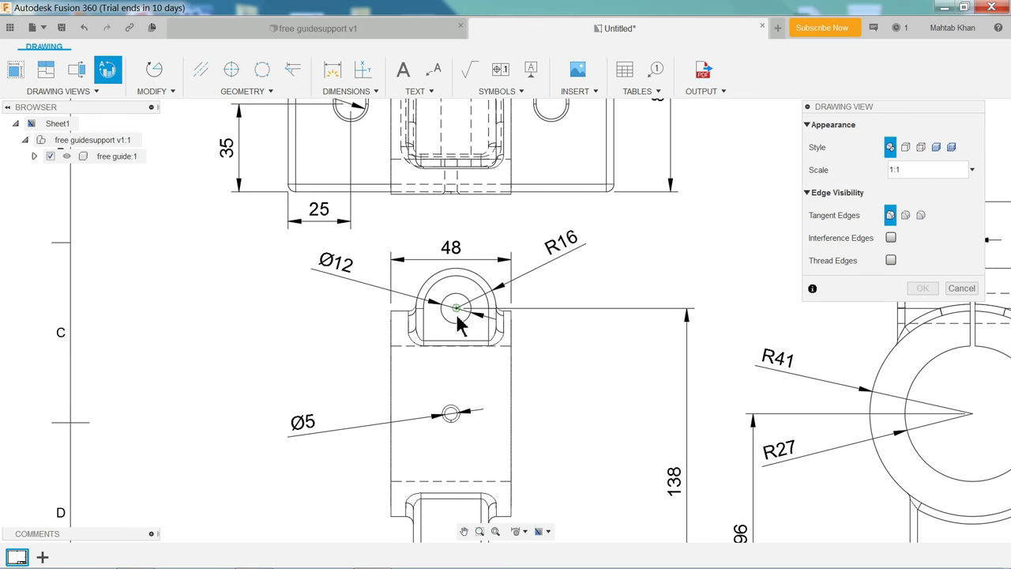
pyautogui.click(456, 308)
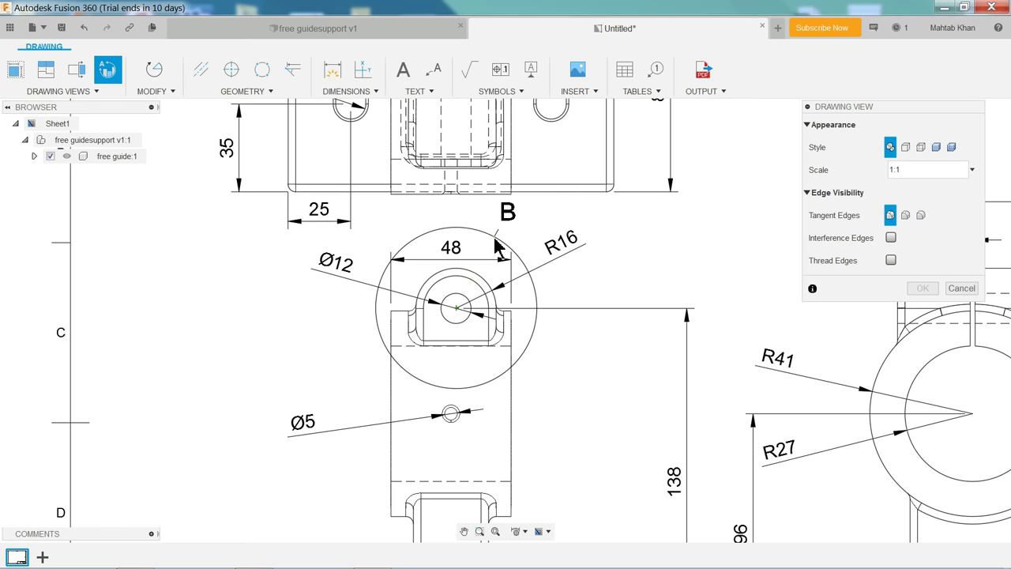
pyautogui.click(496, 246)
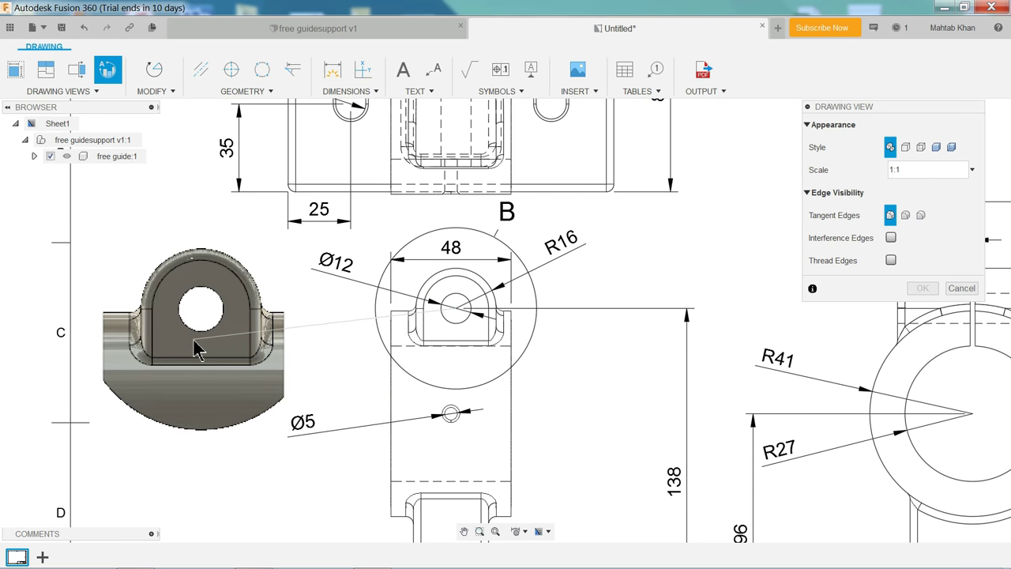
pyautogui.click(198, 350)
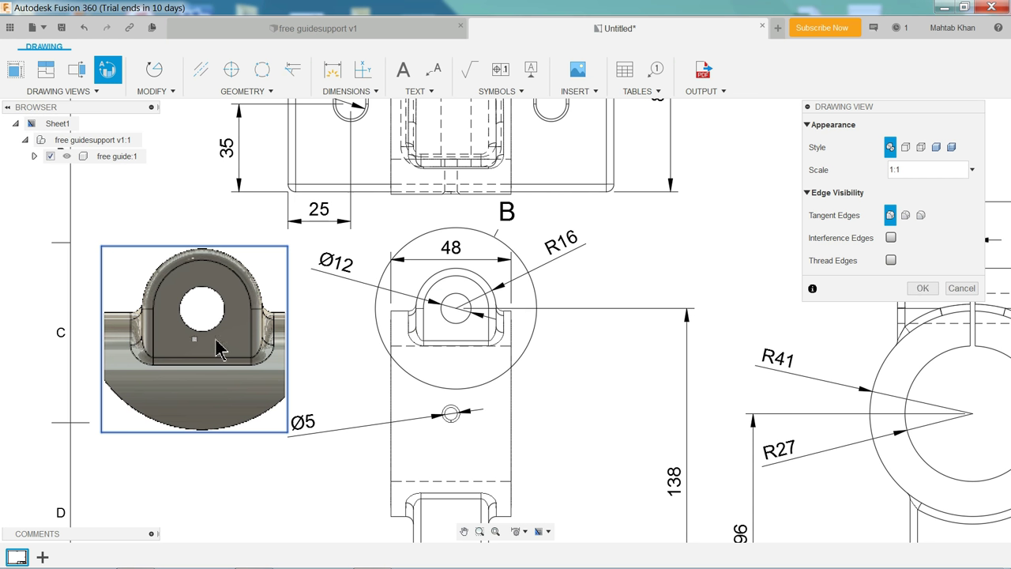
pyautogui.scroll(-3, 220, 350)
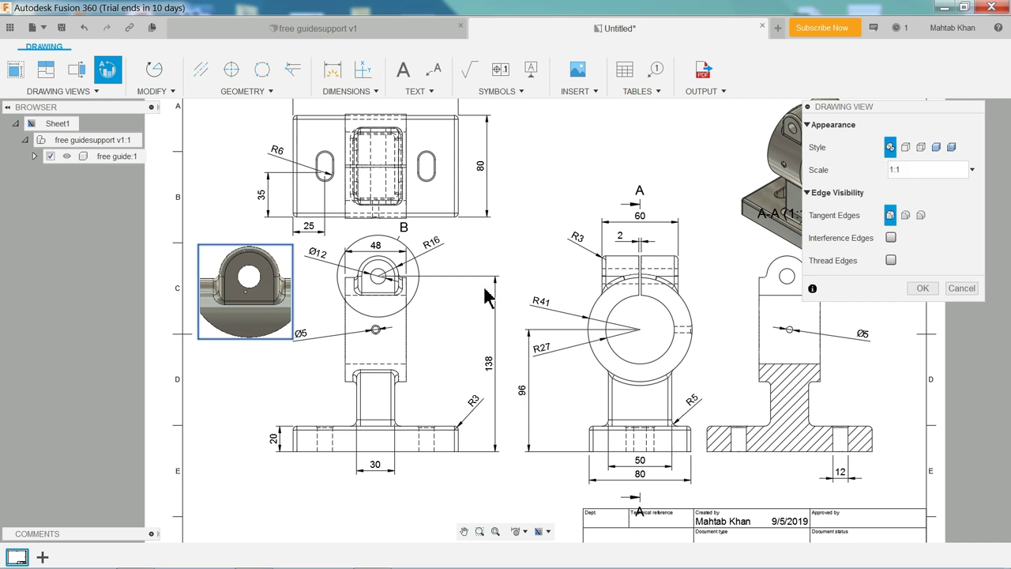
pyautogui.click(922, 289)
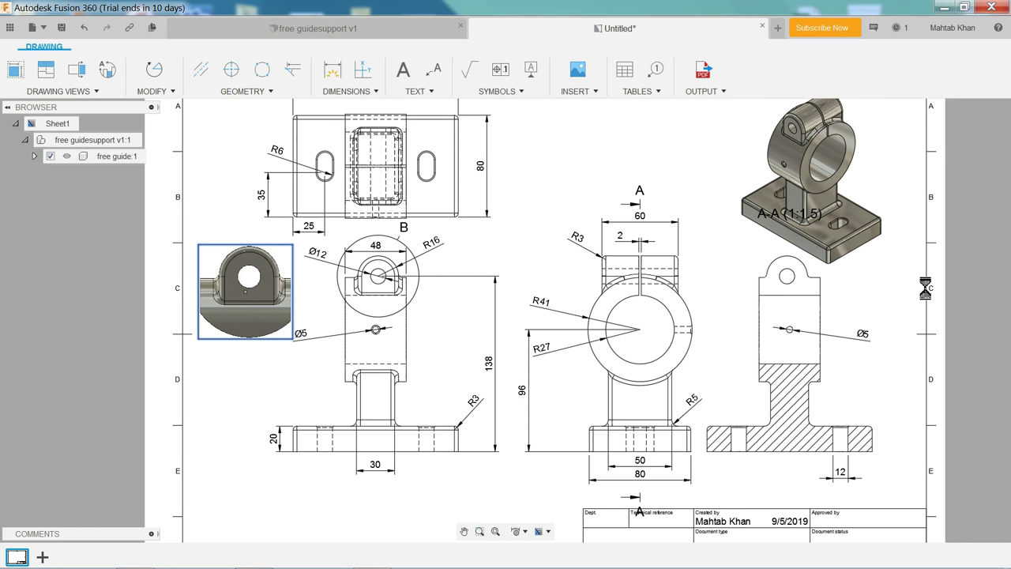
pyautogui.scroll(2, 306, 306)
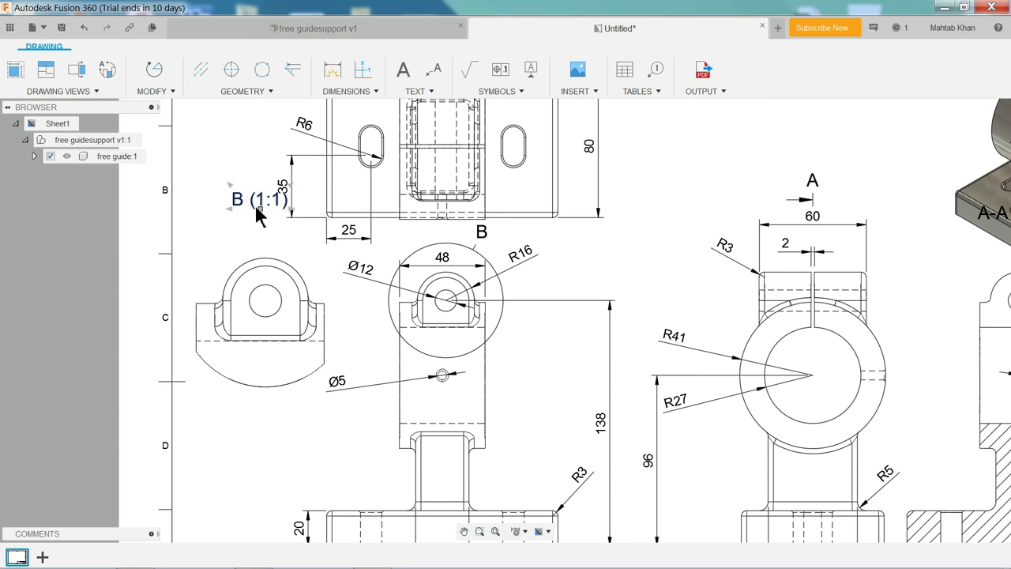
# Move the B (1:1) label below the detail and add a 22 horizontal dimension
pyautogui.click(258, 423)
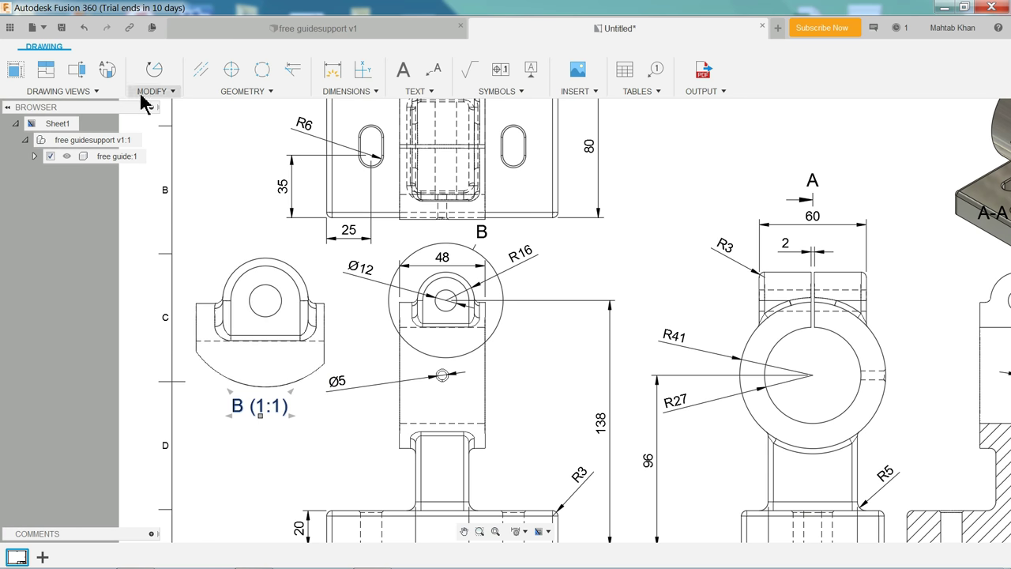
pyautogui.click(333, 72)
pyautogui.scroll(2, 273, 280)
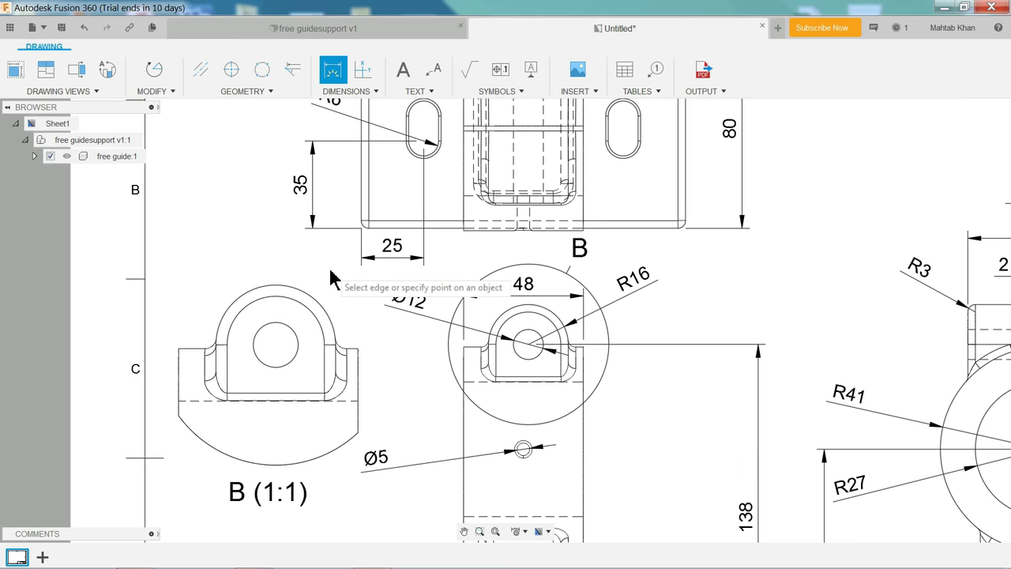
pyautogui.click(275, 344)
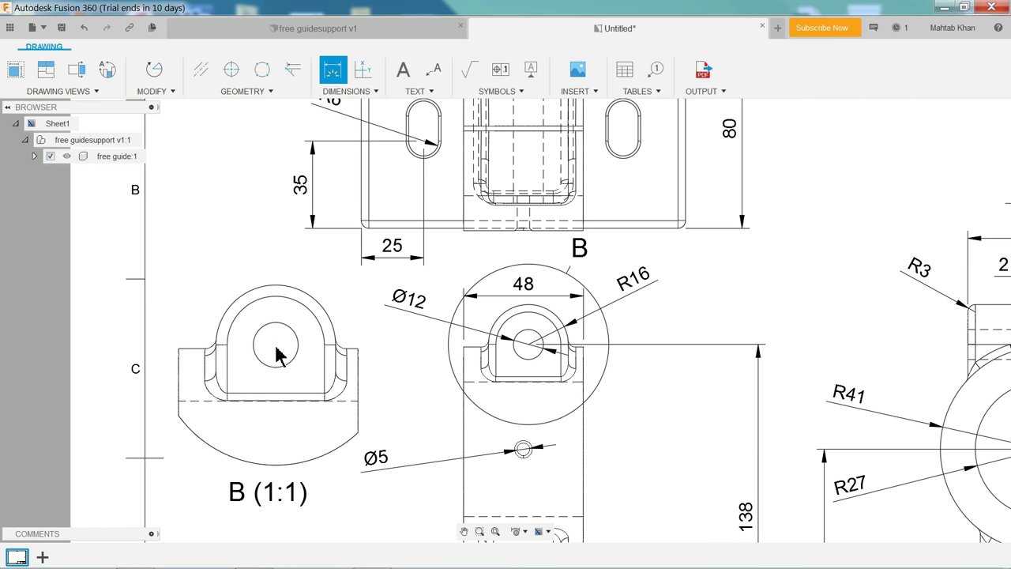
pyautogui.click(353, 368)
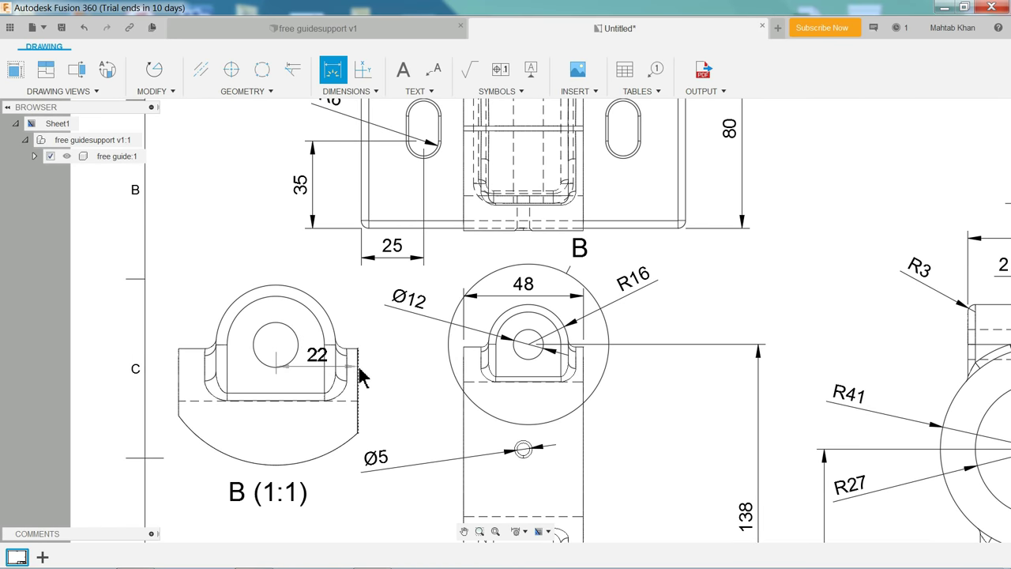
pyautogui.click(313, 272)
# Add an R16 radius on the outer arc and a Ø12 diameter on the hole
pyautogui.click(224, 320)
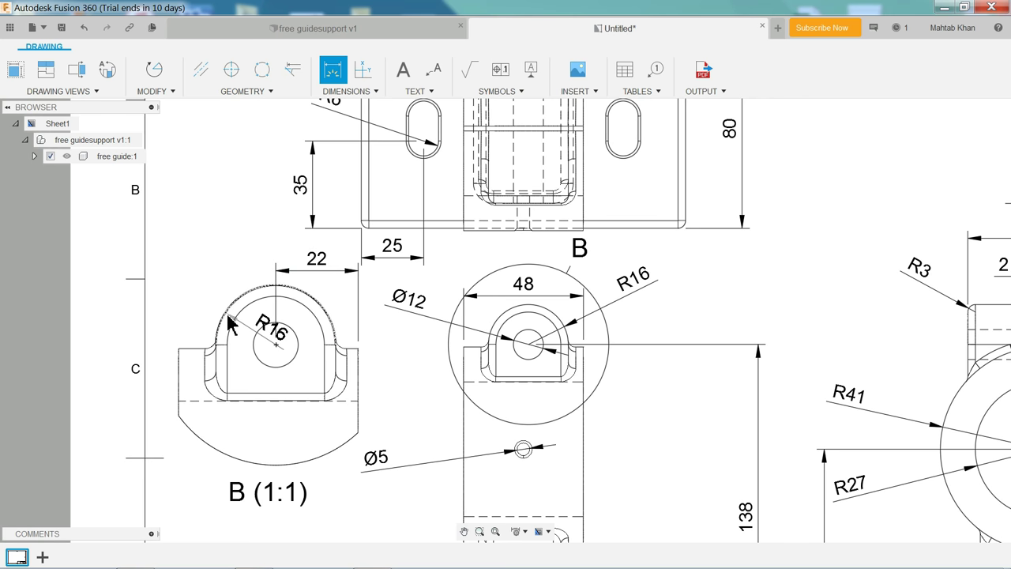
pyautogui.click(191, 291)
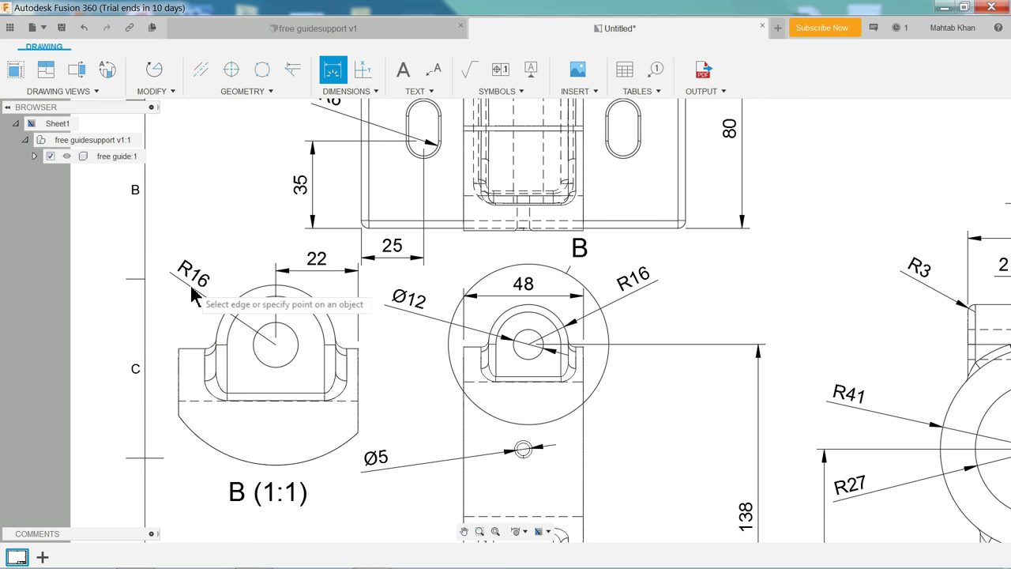
pyautogui.click(256, 347)
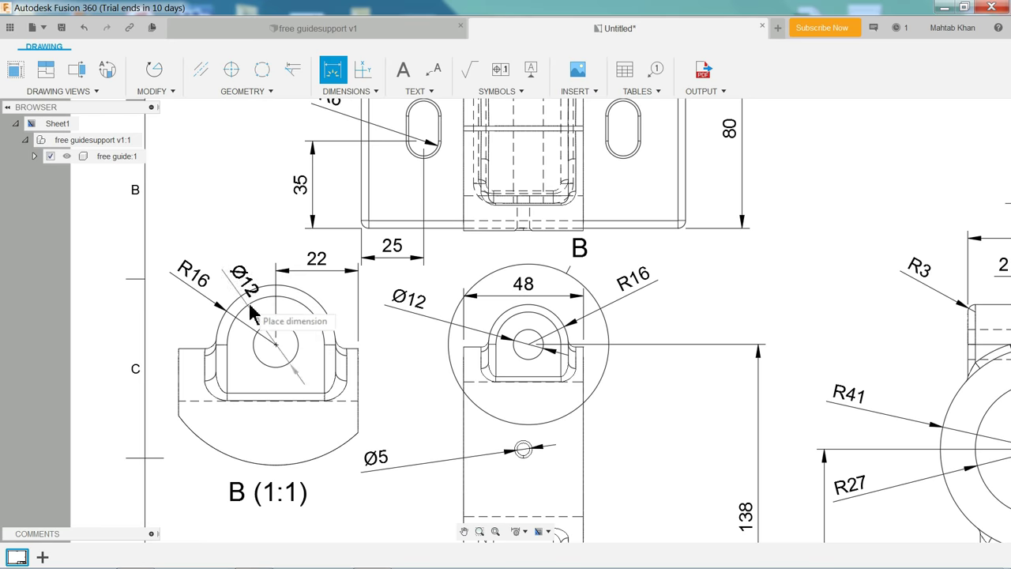
pyautogui.click(245, 254)
pyautogui.scroll(-1, 443, 285)
pyautogui.scroll(-2, 442, 284)
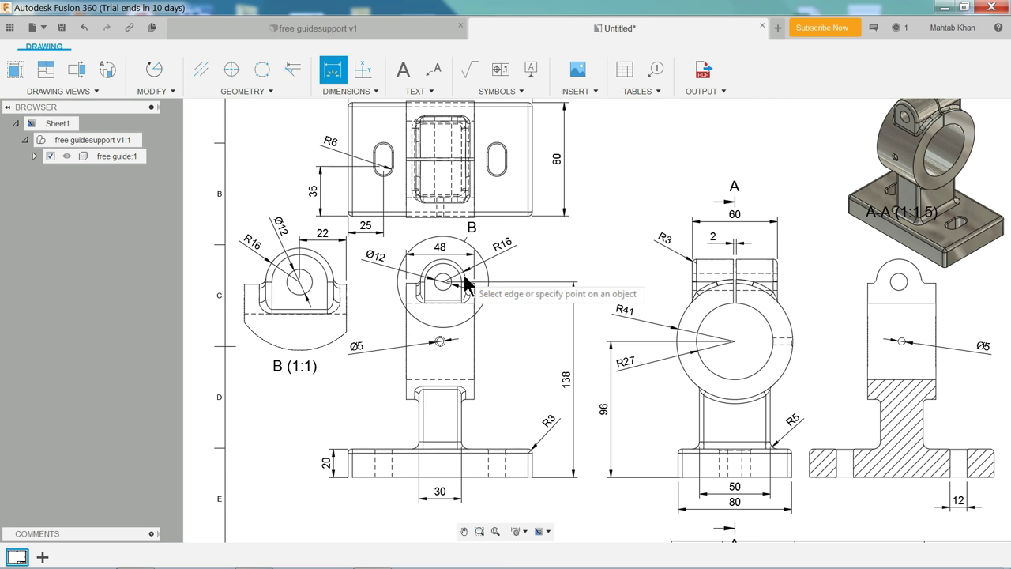
pyautogui.scroll(-1, 443, 284)
pyautogui.scroll(-2, 474, 285)
pyautogui.scroll(1, 514, 282)
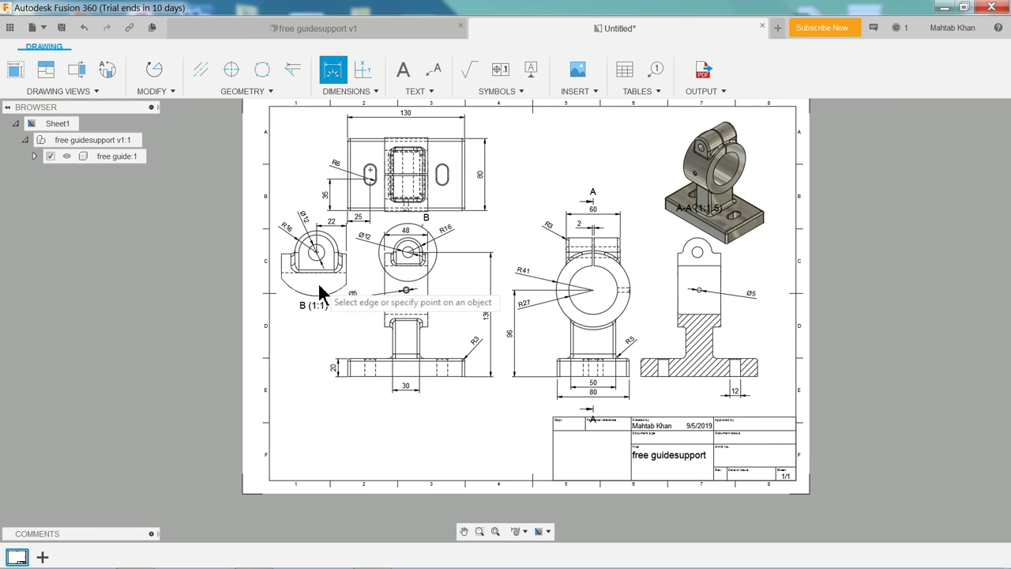
# Move detail view B to the upper sheet area, right of the top view
pyautogui.press('Escape')
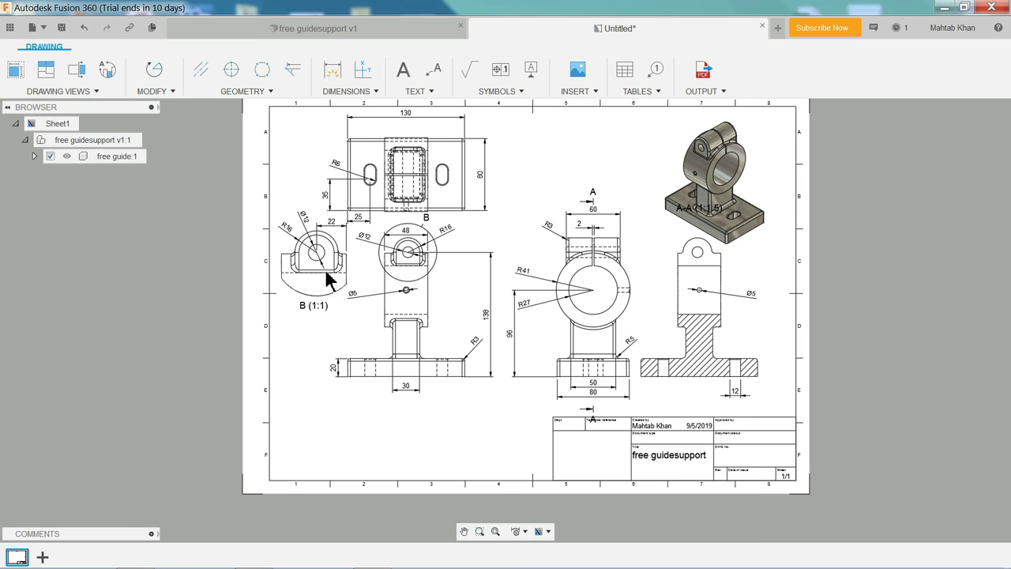
pyautogui.scroll(2, 323, 285)
pyautogui.click(342, 325)
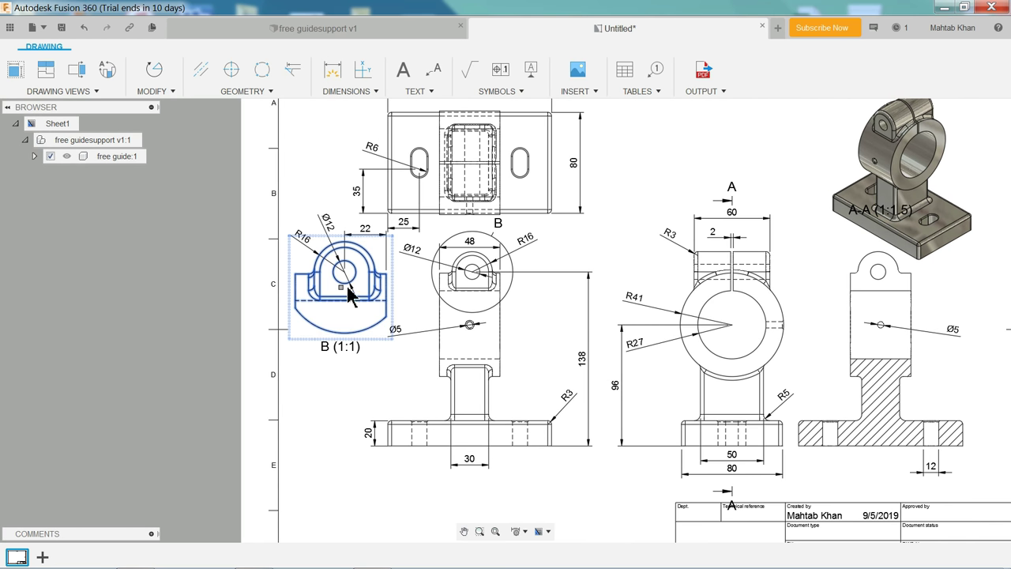
pyautogui.click(341, 289)
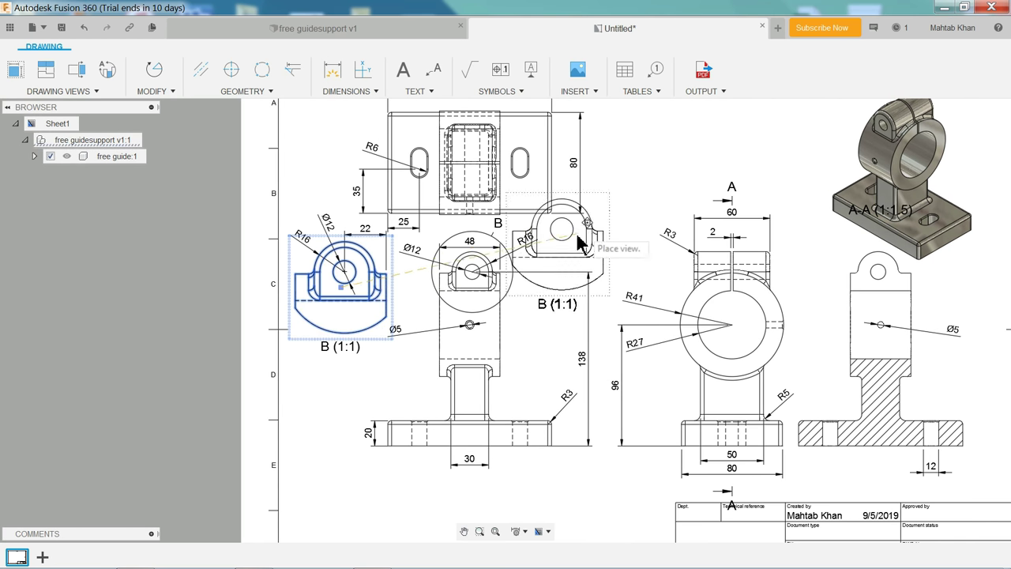
pyautogui.click(654, 152)
pyautogui.scroll(-3, 659, 170)
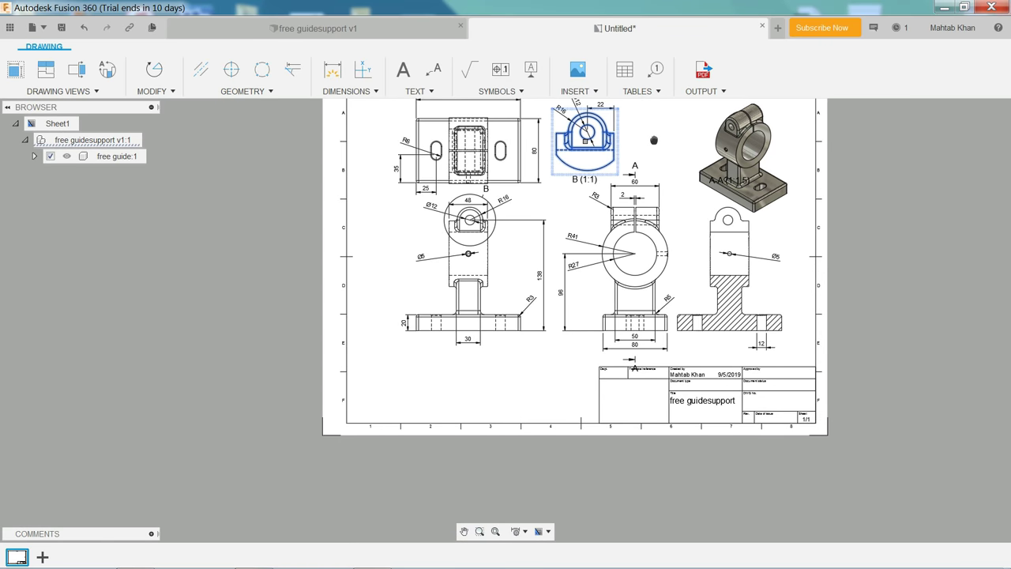
pyautogui.moveTo(654, 140); pyautogui.dragTo(652, 213, button='middle')
pyautogui.scroll(2, 644, 237)
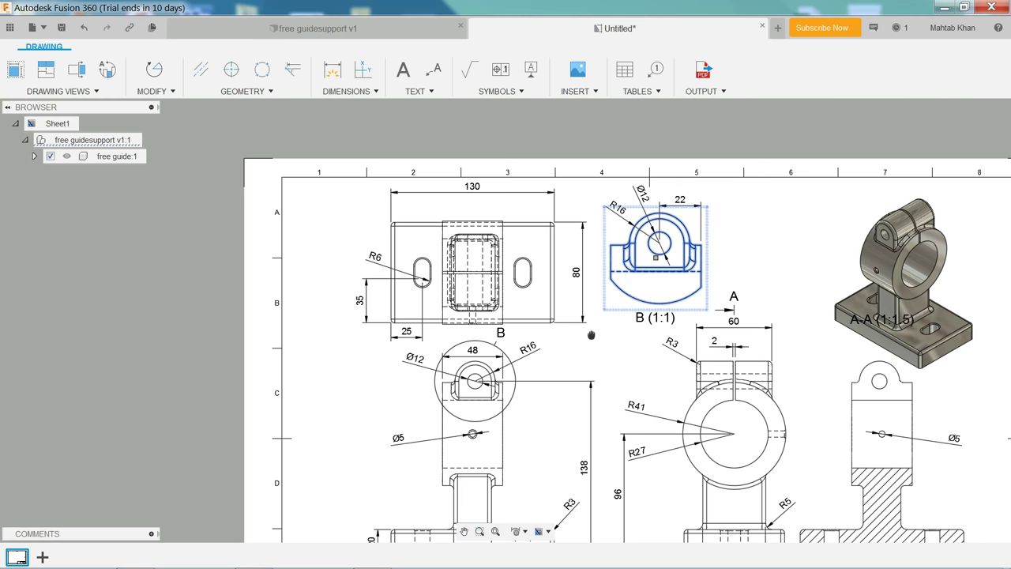
pyautogui.moveTo(591, 335); pyautogui.dragTo(532, 277, button='middle')
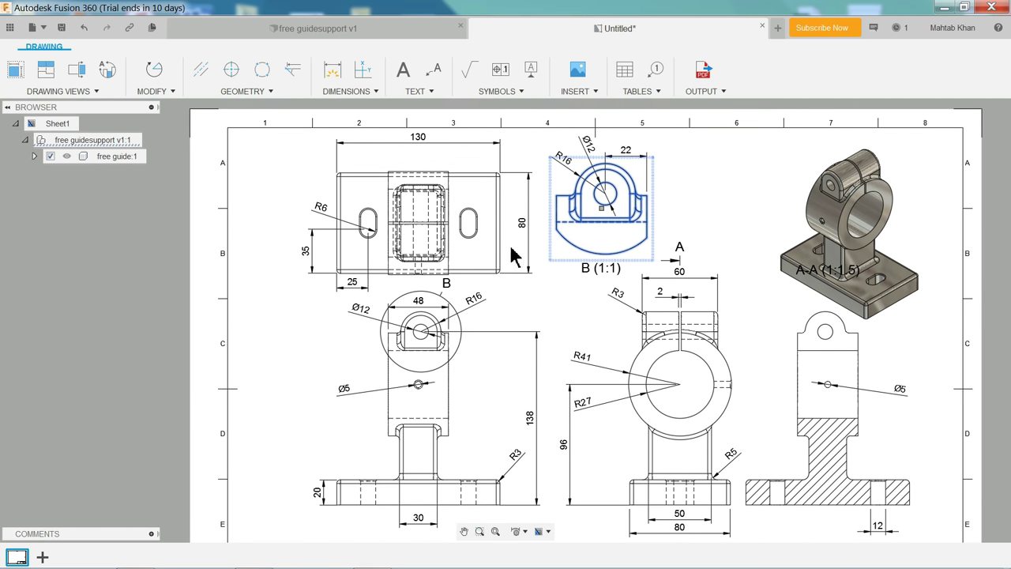
# Add a centerline between the Ø5 hole's two edges in section view A-A
pyautogui.click(202, 76)
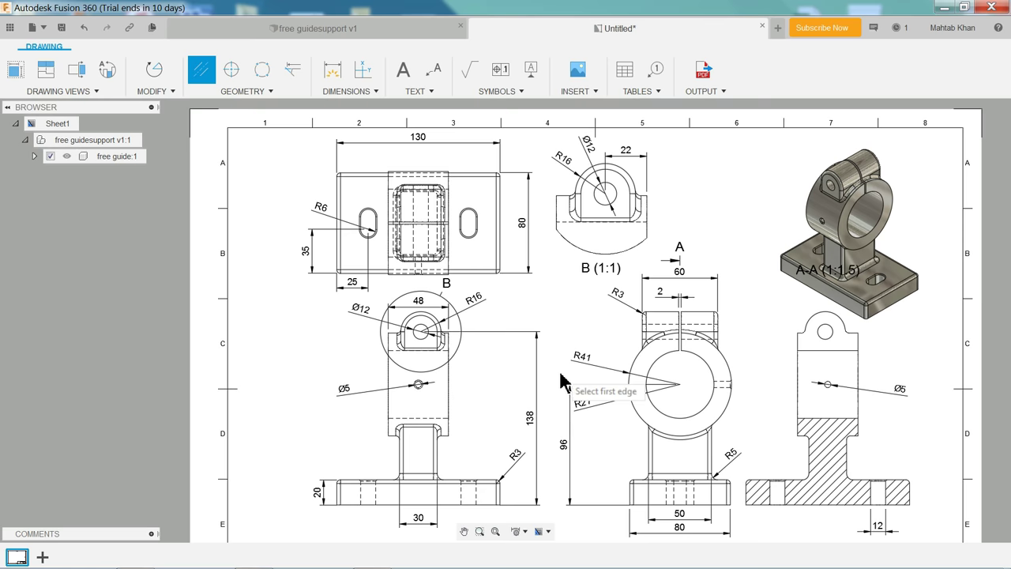
pyautogui.moveTo(631, 379); pyautogui.dragTo(560, 307, button='middle')
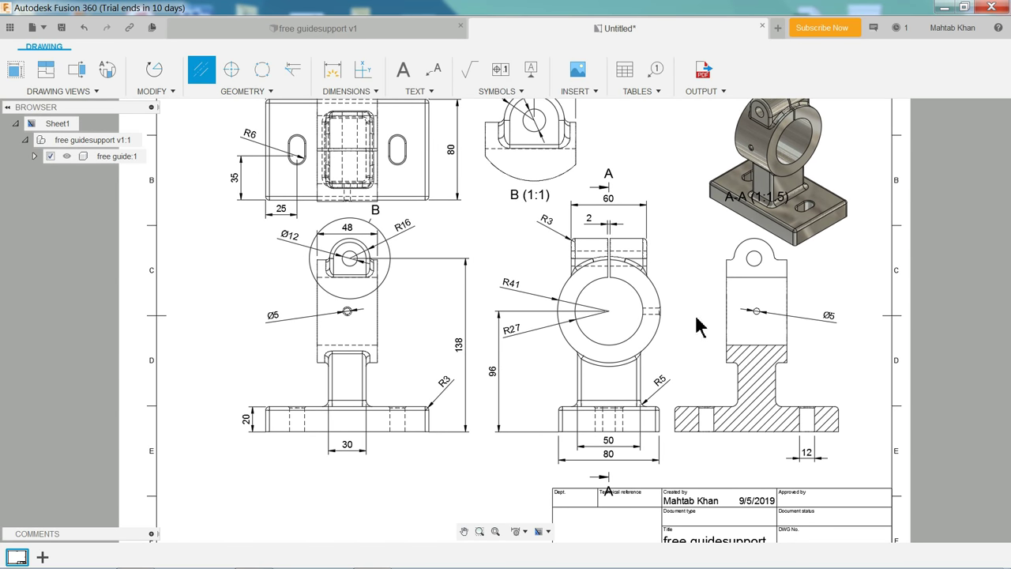
pyautogui.scroll(2, 698, 326)
pyautogui.scroll(2, 863, 348)
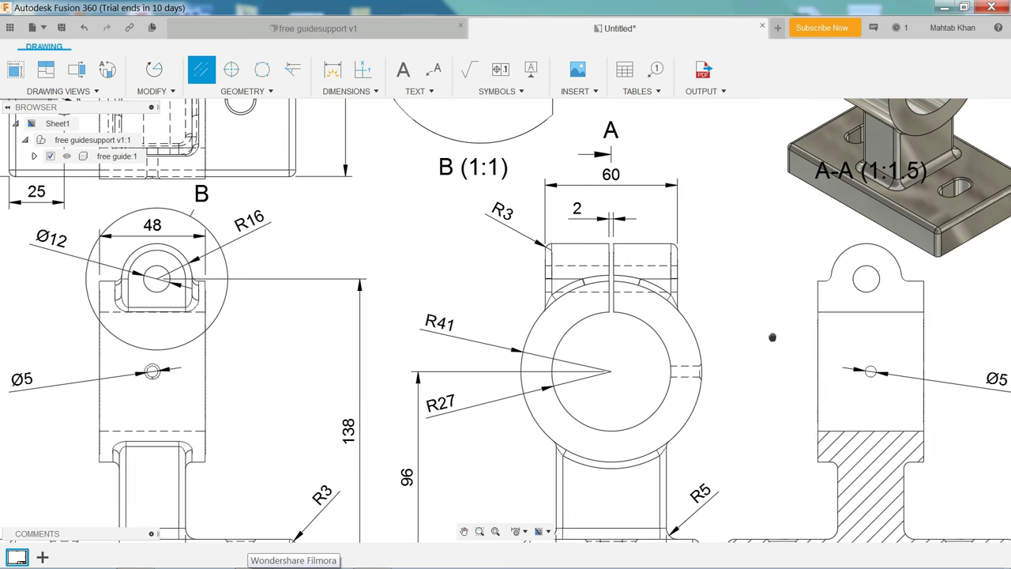
pyautogui.moveTo(767, 338)
pyautogui.mouseDown(button='middle')
pyautogui.moveTo(463, 266)
pyautogui.moveTo(411, 272)
pyautogui.mouseUp(button='middle')
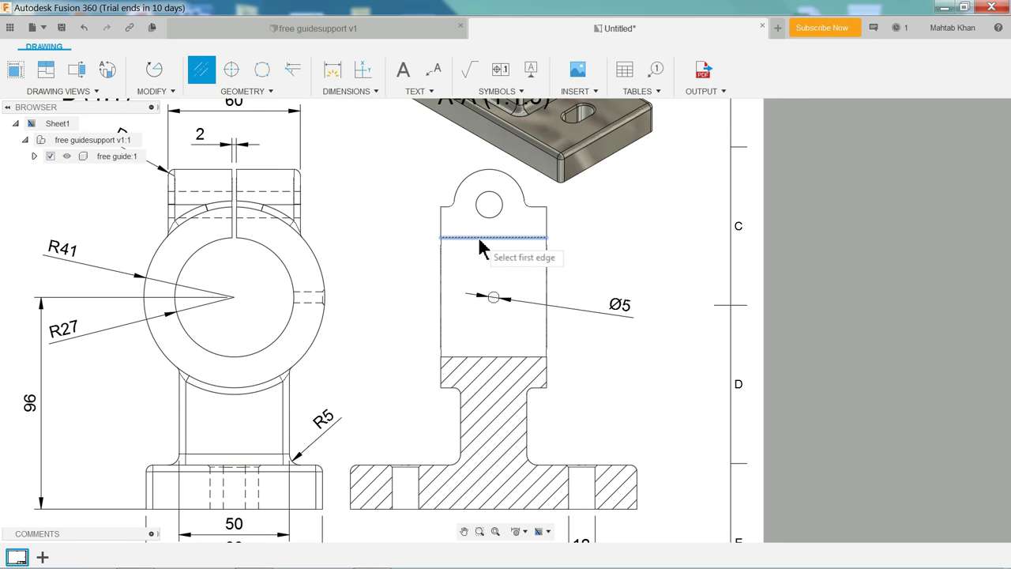
pyautogui.click(487, 358)
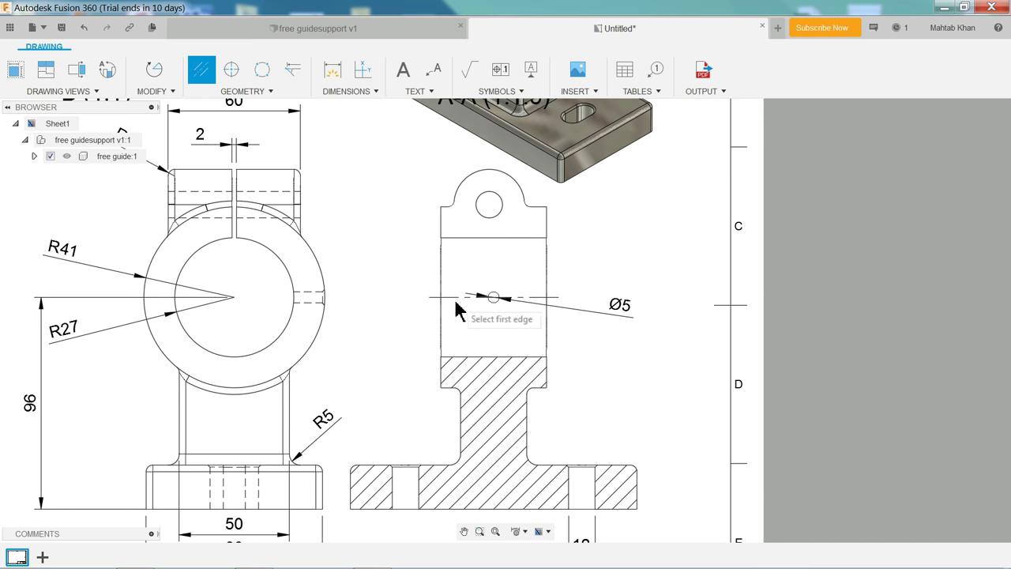
pyautogui.scroll(1, 489, 310)
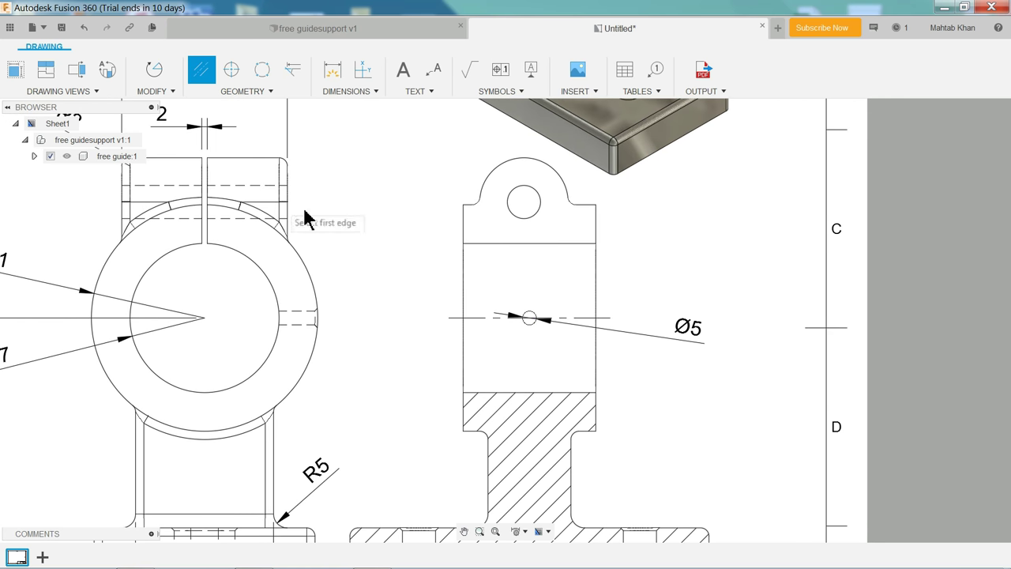
# Place a center mark on the small eyelet hole at the top of section view A-A
pyautogui.click(232, 76)
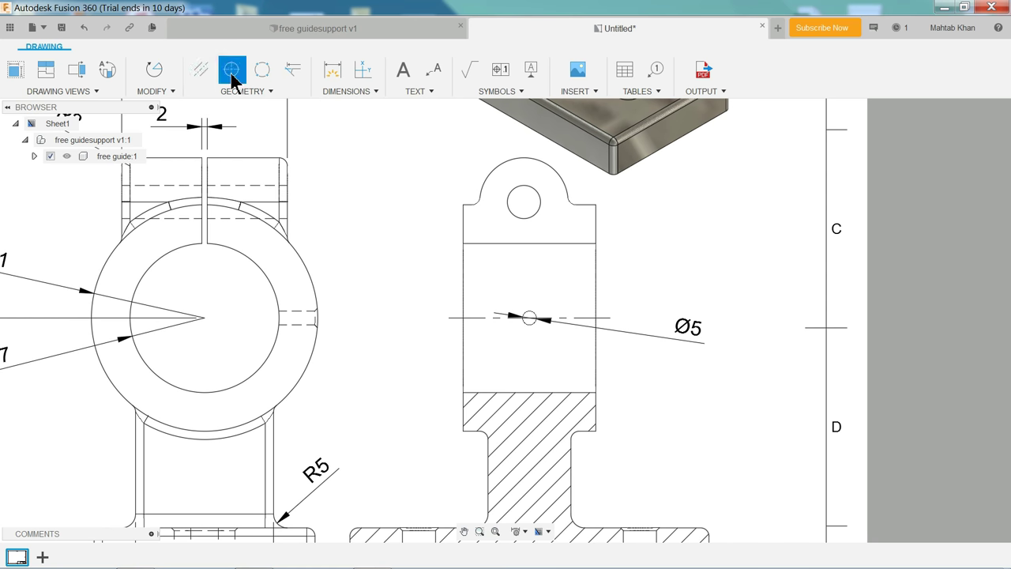
pyautogui.click(526, 209)
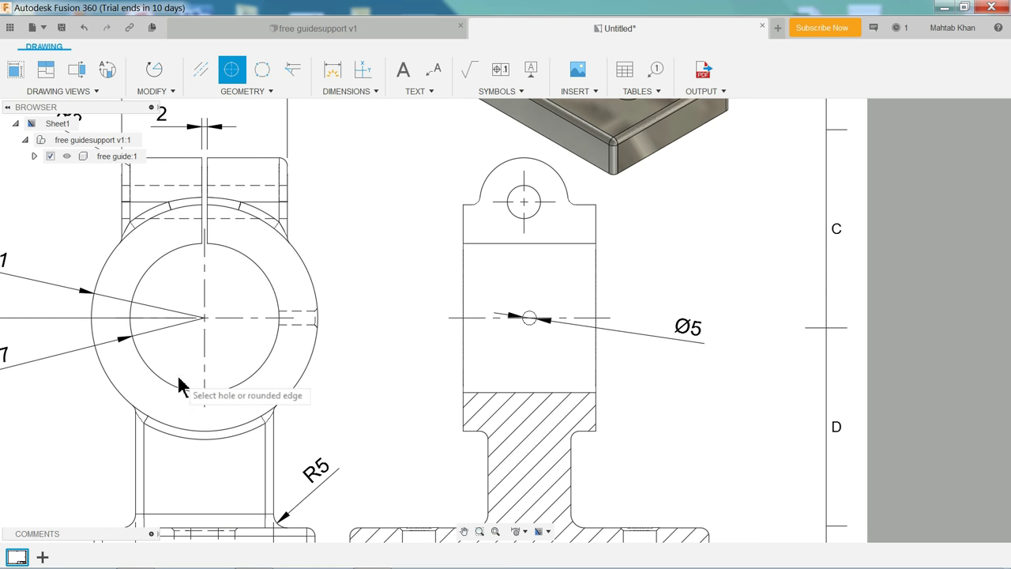
pyautogui.scroll(-2, 345, 146)
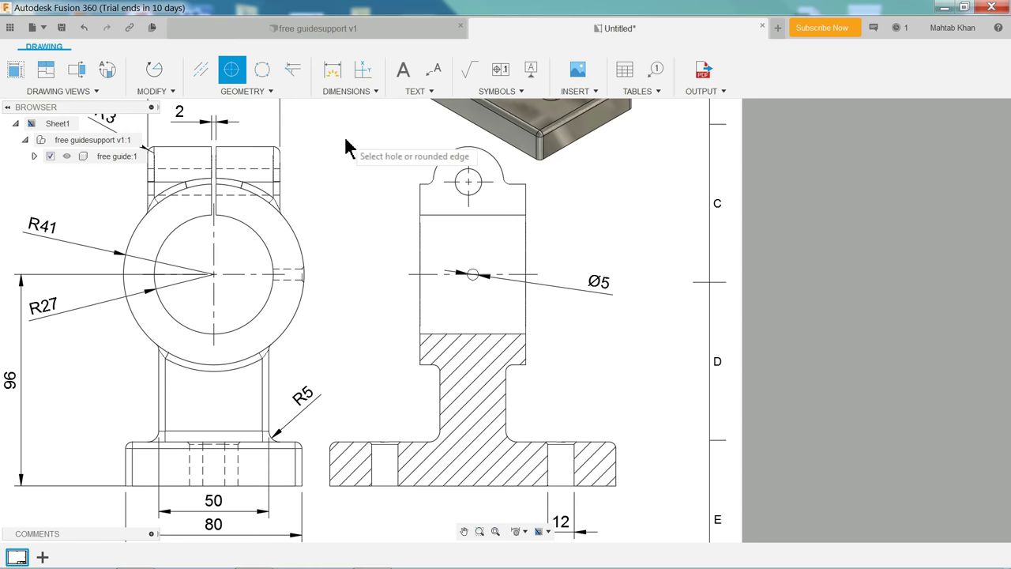
pyautogui.scroll(-1, 350, 149)
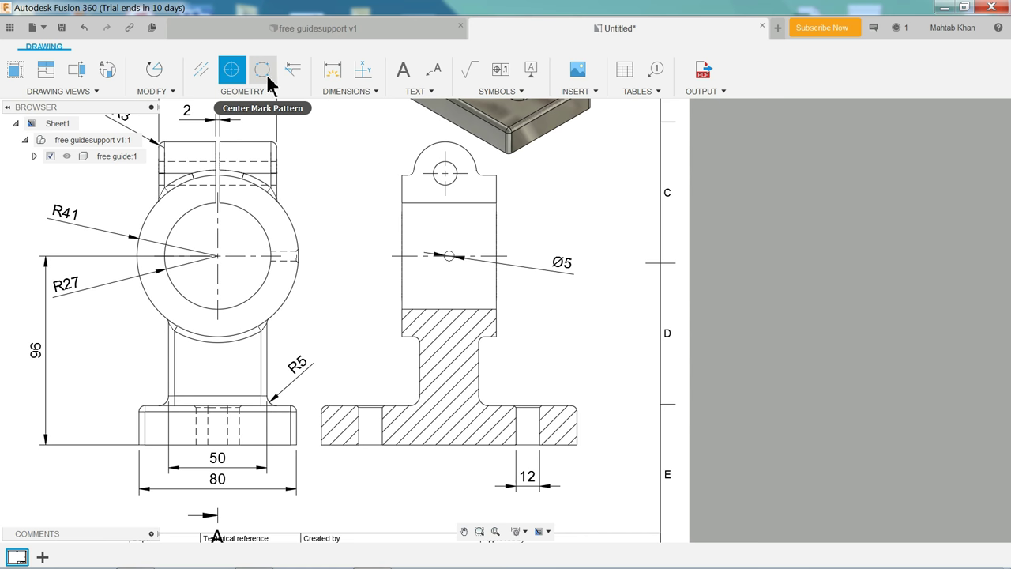
pyautogui.moveTo(334, 196); pyautogui.dragTo(417, 310, button='middle')
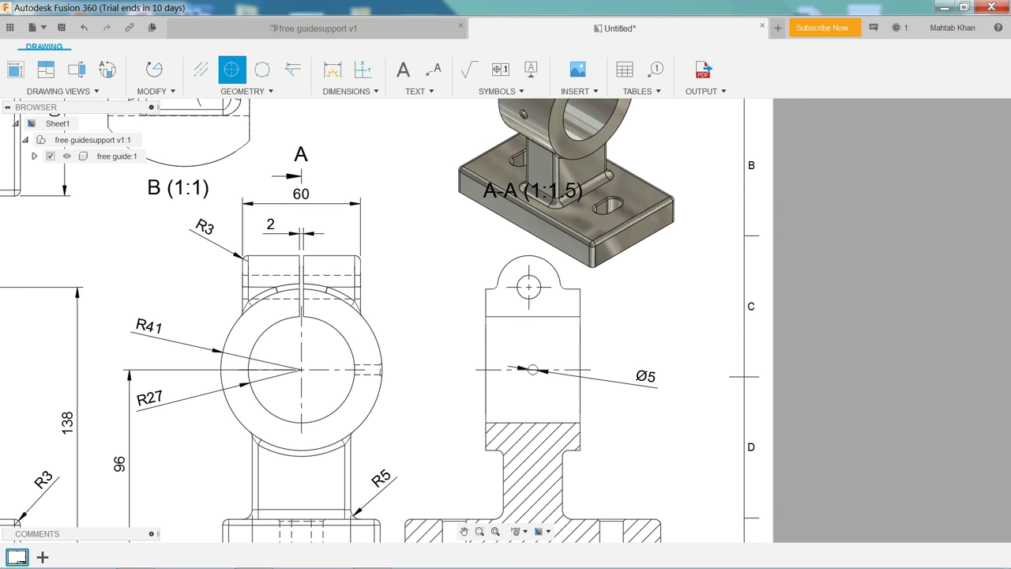
pyautogui.scroll(-1, 438, 291)
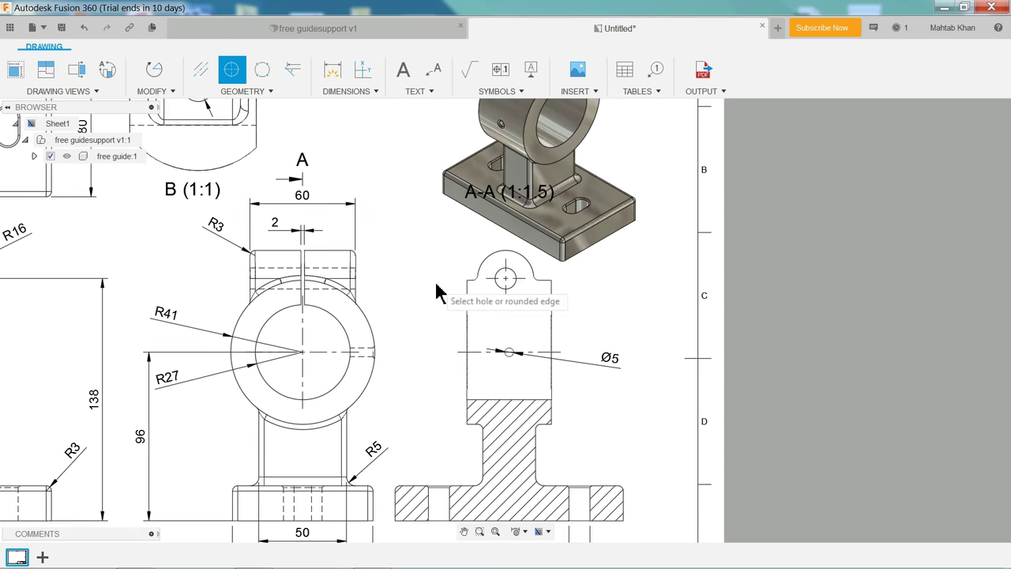
pyautogui.scroll(-1, 439, 292)
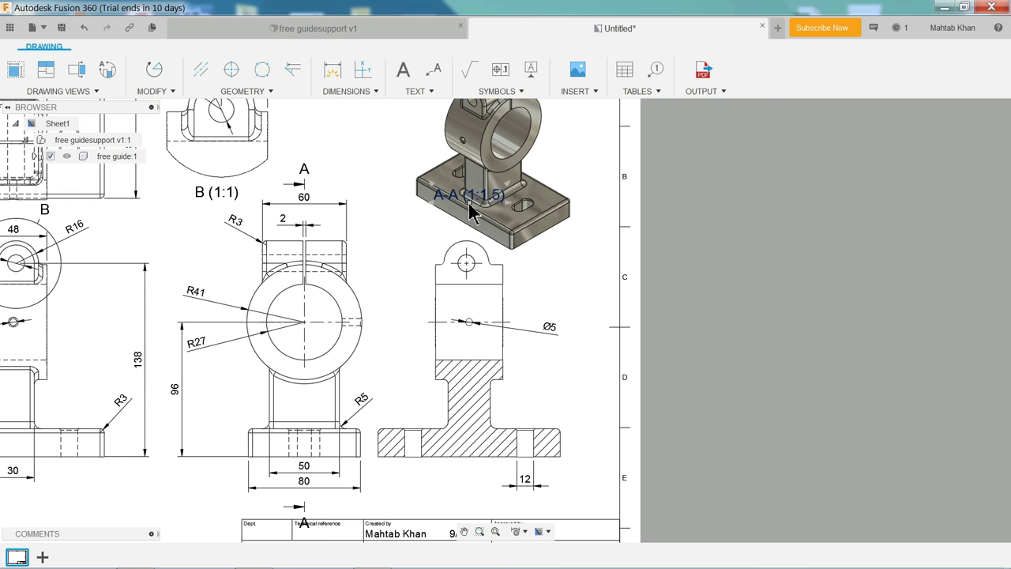
# Drag the A-A (1:1.5) label off the isometric view to sit beneath section view A-A
pyautogui.moveTo(470, 212); pyautogui.dragTo(469, 486)
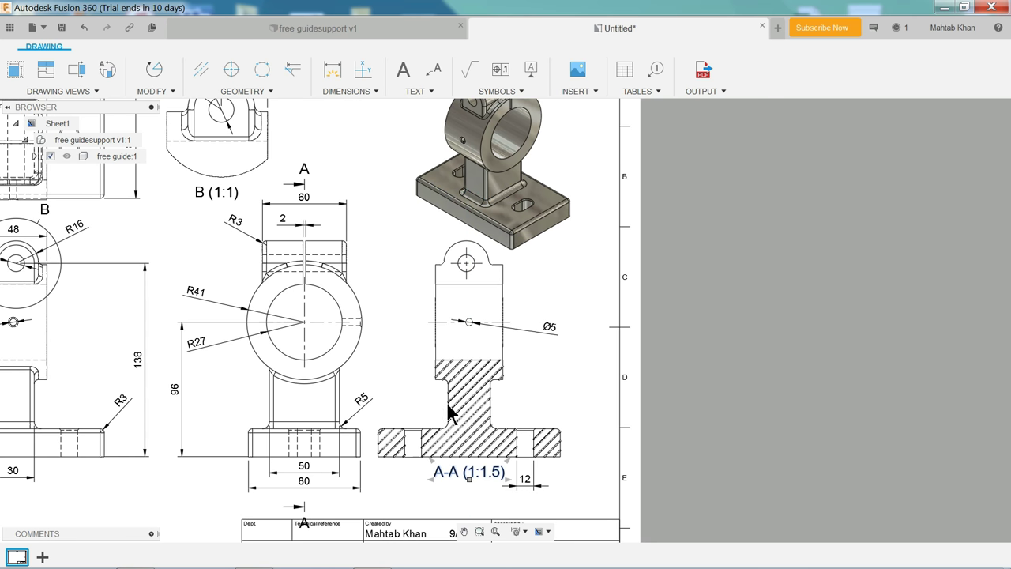
pyautogui.moveTo(409, 185)
pyautogui.mouseDown(button='middle')
pyautogui.moveTo(480, 266)
pyautogui.moveTo(476, 245)
pyautogui.mouseUp(button='middle')
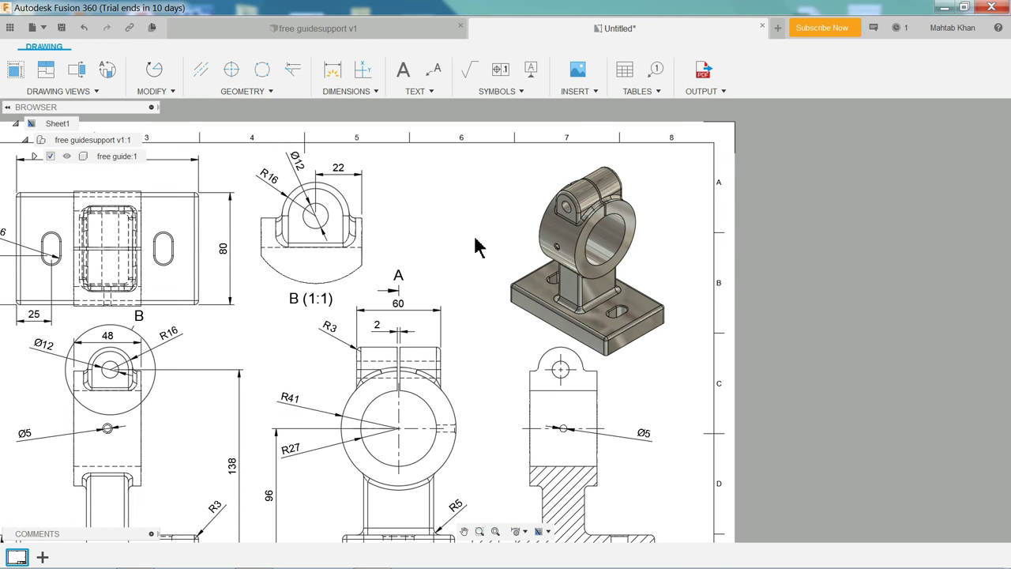
# Start Dimension Break, look over the sheet and title block, then cancel it
pyautogui.click(371, 93)
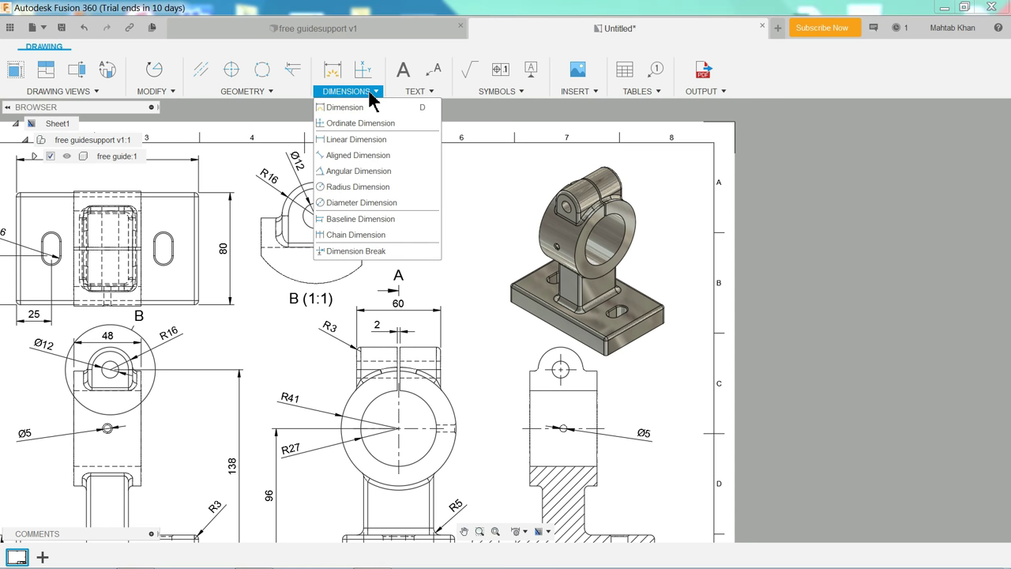
pyautogui.click(371, 92)
pyautogui.click(377, 95)
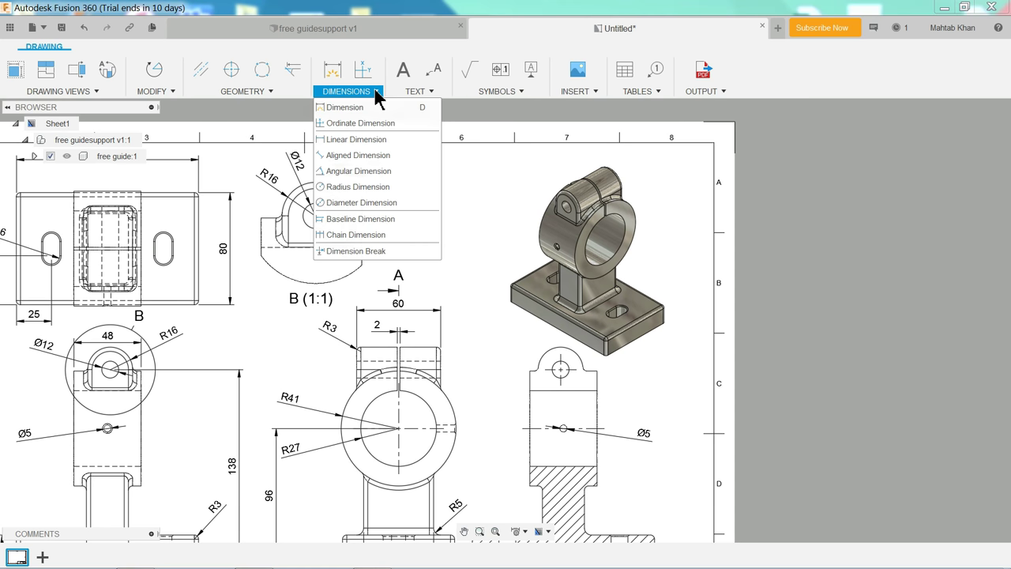
pyautogui.click(356, 251)
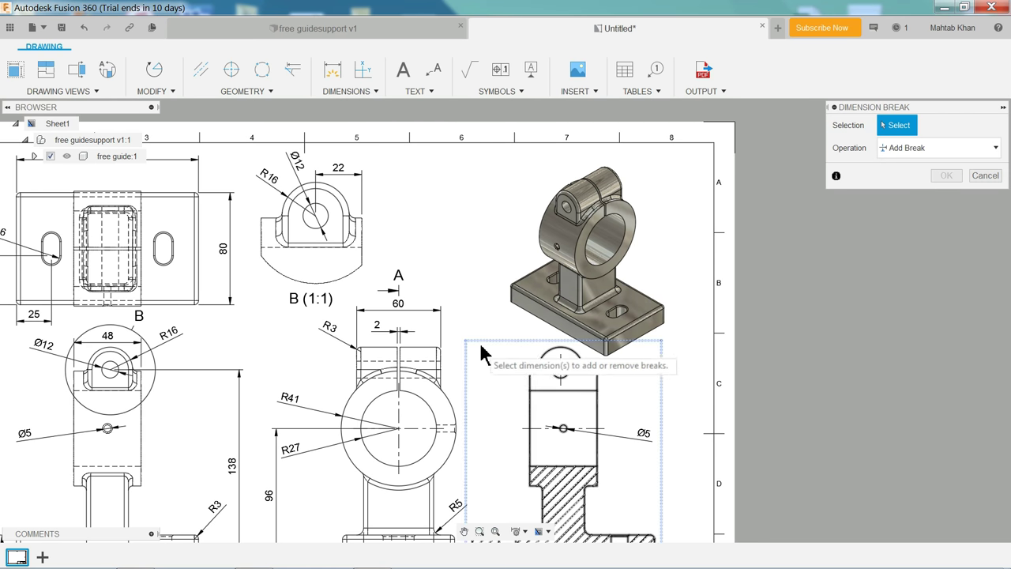
pyautogui.moveTo(335, 260)
pyautogui.mouseDown(button='middle')
pyautogui.moveTo(514, 266)
pyautogui.moveTo(544, 172)
pyautogui.moveTo(577, 238)
pyautogui.mouseUp(button='middle')
pyautogui.moveTo(418, 145); pyautogui.dragTo(401, 238, button='middle')
pyautogui.moveTo(557, 329)
pyautogui.mouseDown(button='middle')
pyautogui.moveTo(600, 316)
pyautogui.moveTo(582, 305)
pyautogui.mouseUp(button='middle')
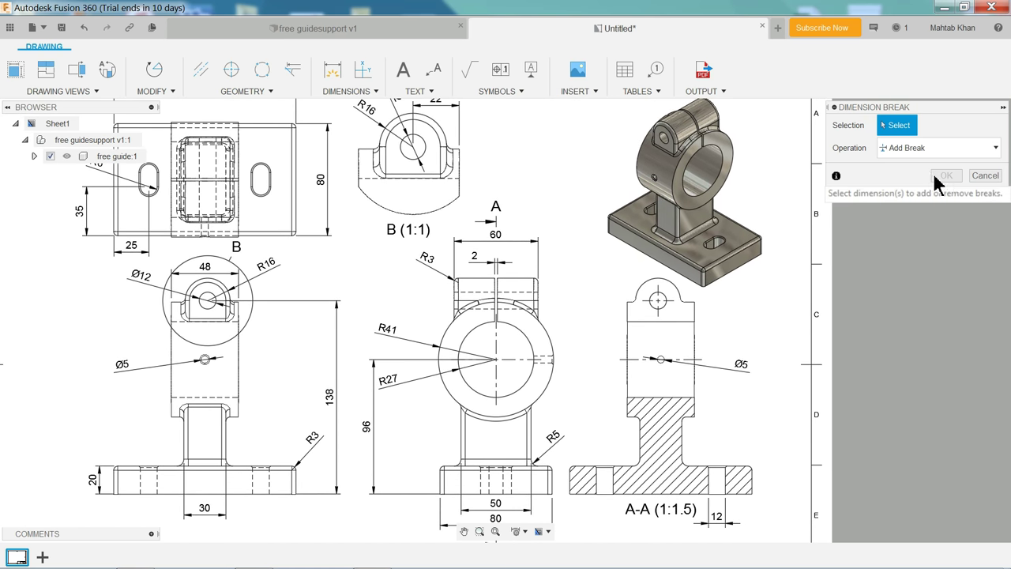
pyautogui.click(984, 178)
pyautogui.click(404, 73)
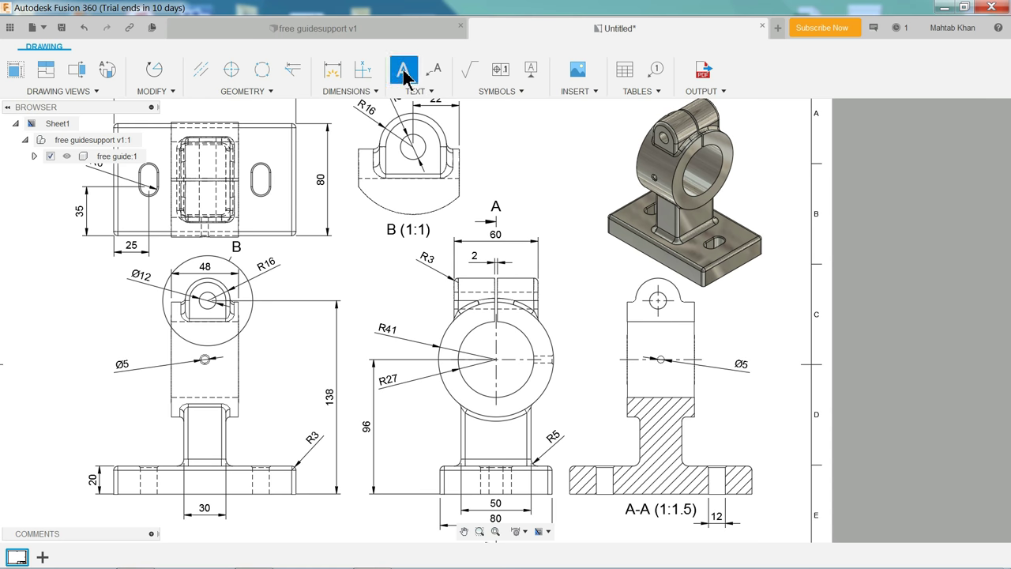
# Draw a text box near the top of the sheet and type ALL DIMENSIONS IN MM
pyautogui.click(485, 128)
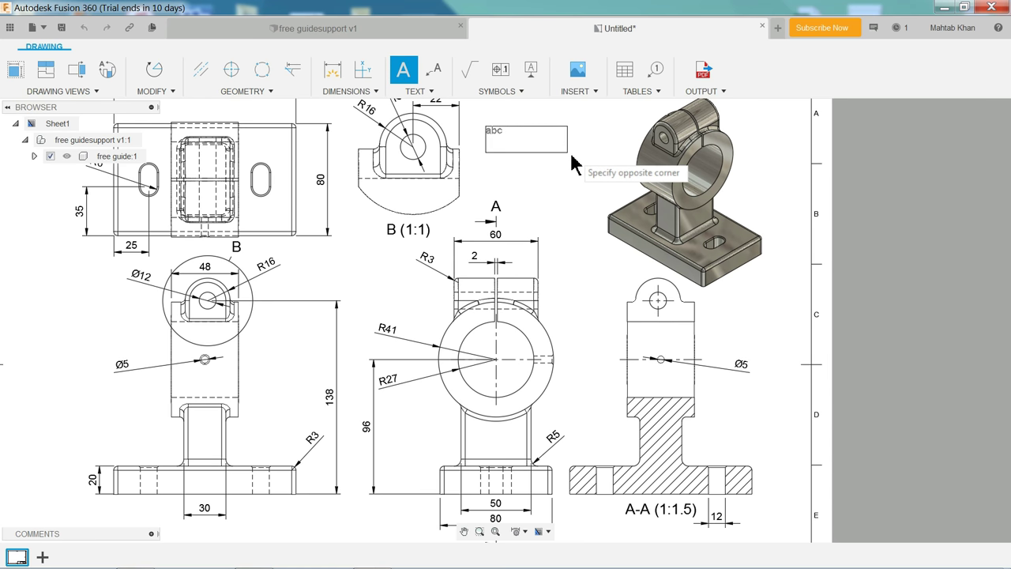
pyautogui.click(598, 168)
pyautogui.write('ALL DIMENSIONS IN')
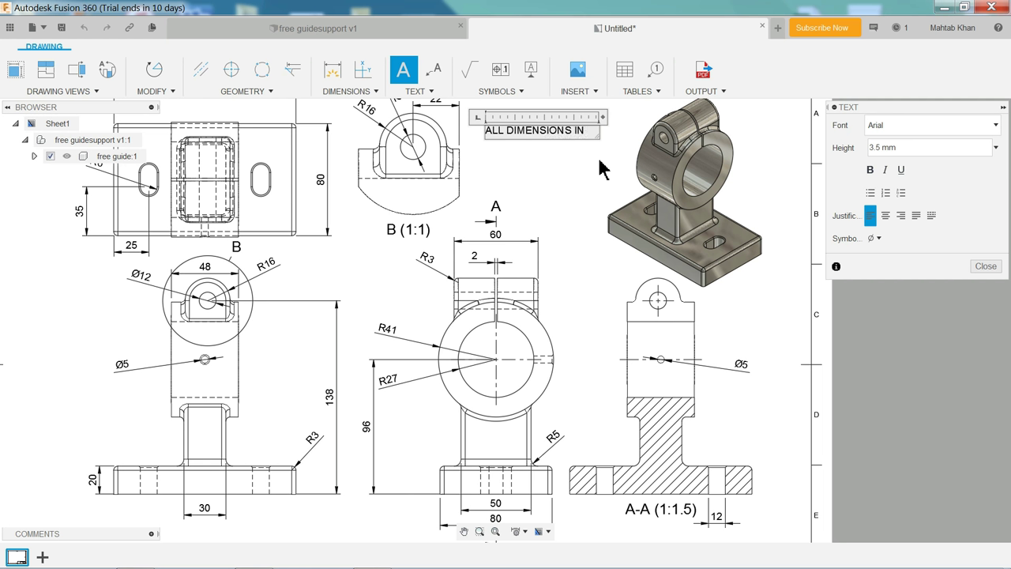
pyautogui.write('MM')
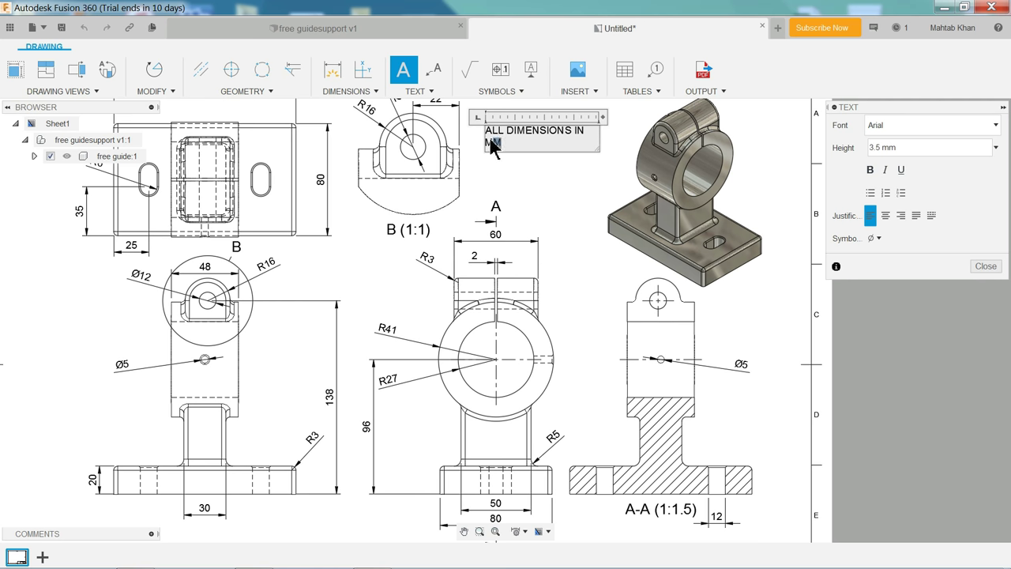
# Make the note bold, keeping the Arial font and 3.5 mm text height
pyautogui.moveTo(491, 147); pyautogui.dragTo(488, 136)
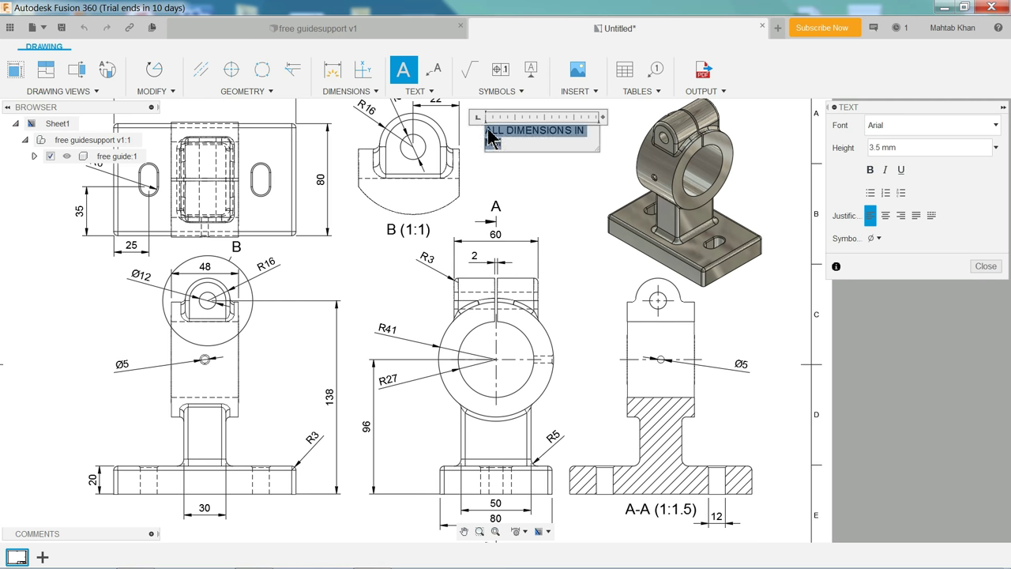
pyautogui.click(871, 170)
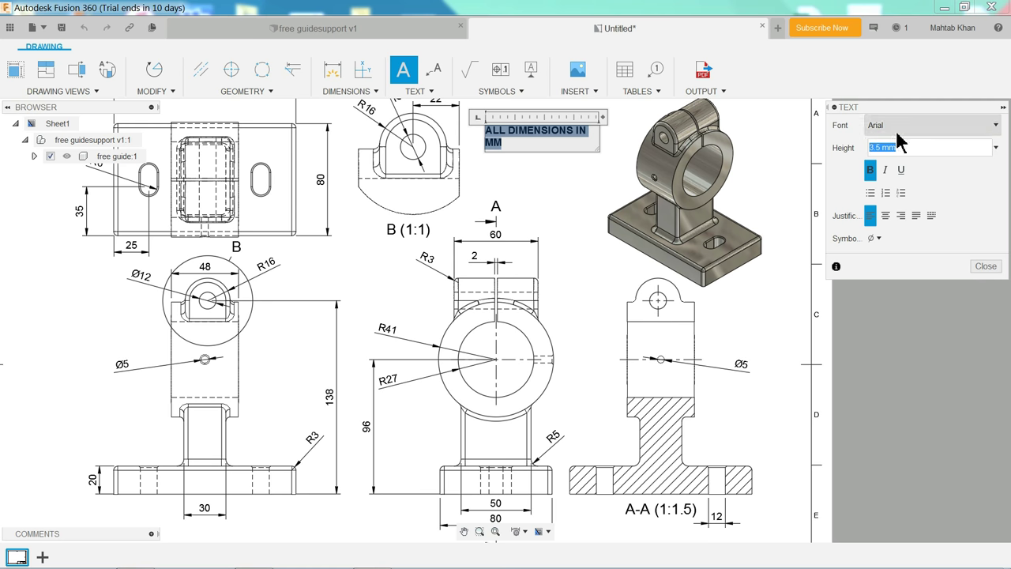
pyautogui.click(995, 125)
pyautogui.scroll(-3, 987, 170)
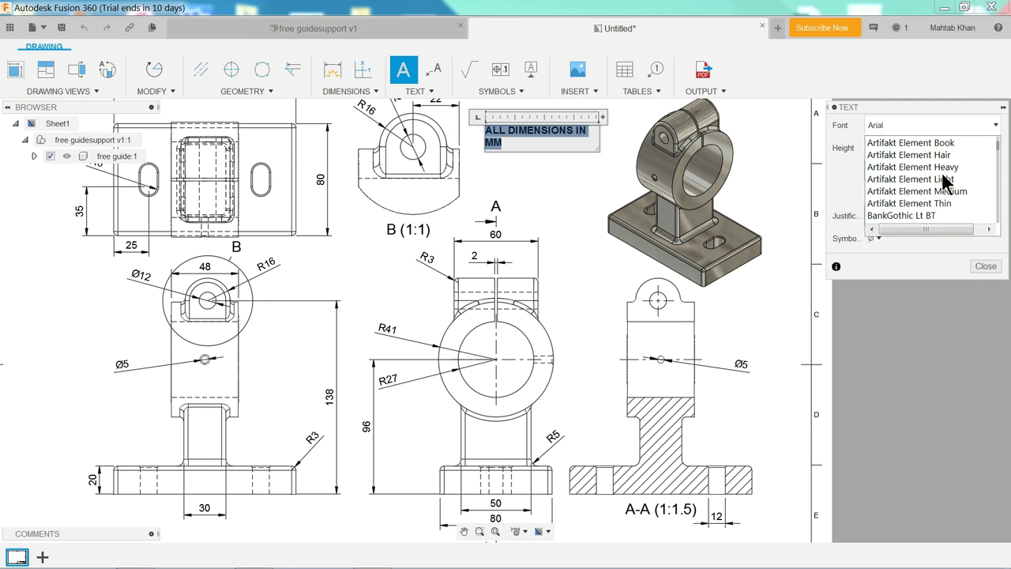
pyautogui.scroll(-3, 986, 154)
pyautogui.click(996, 126)
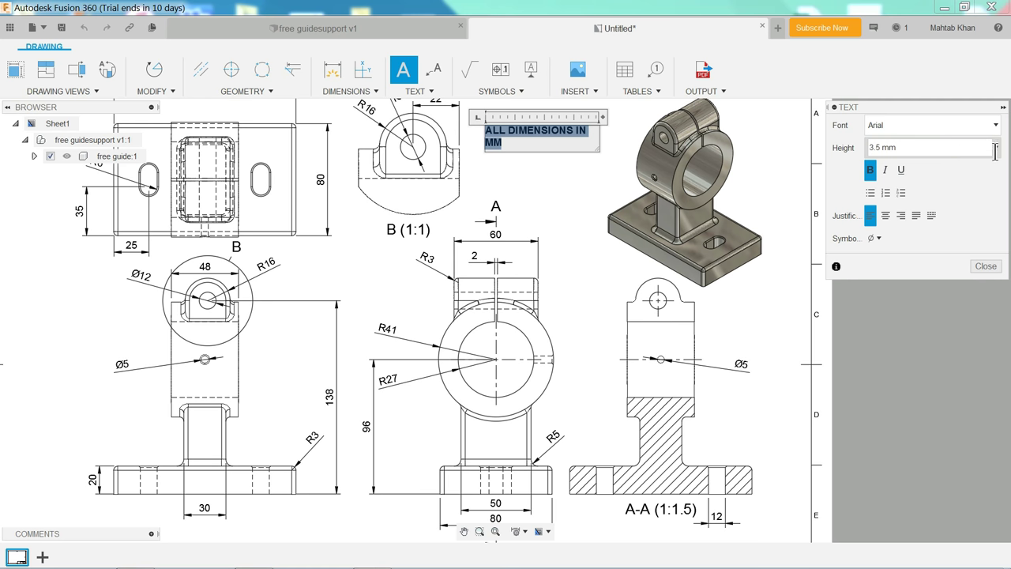
pyautogui.click(995, 148)
pyautogui.click(891, 155)
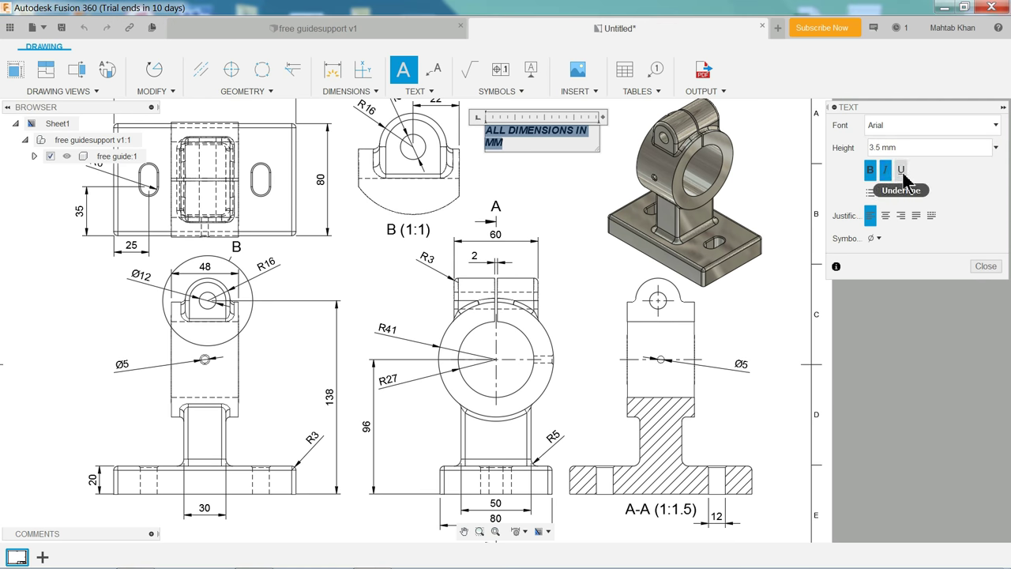
# Underline the note and remove the accidentally added list bullet
pyautogui.click(901, 171)
pyautogui.click(885, 193)
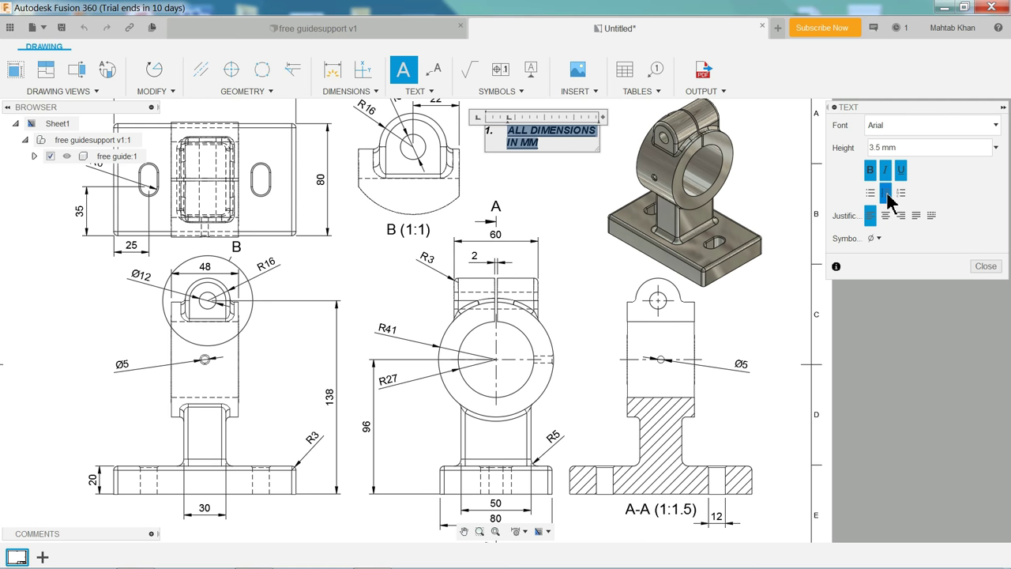
pyautogui.click(869, 194)
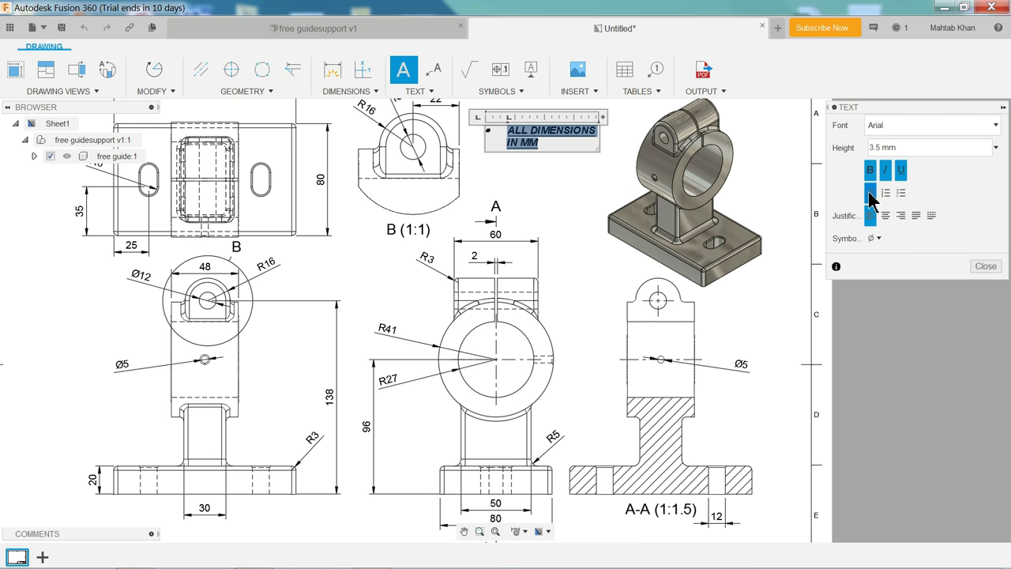
pyautogui.click(505, 138)
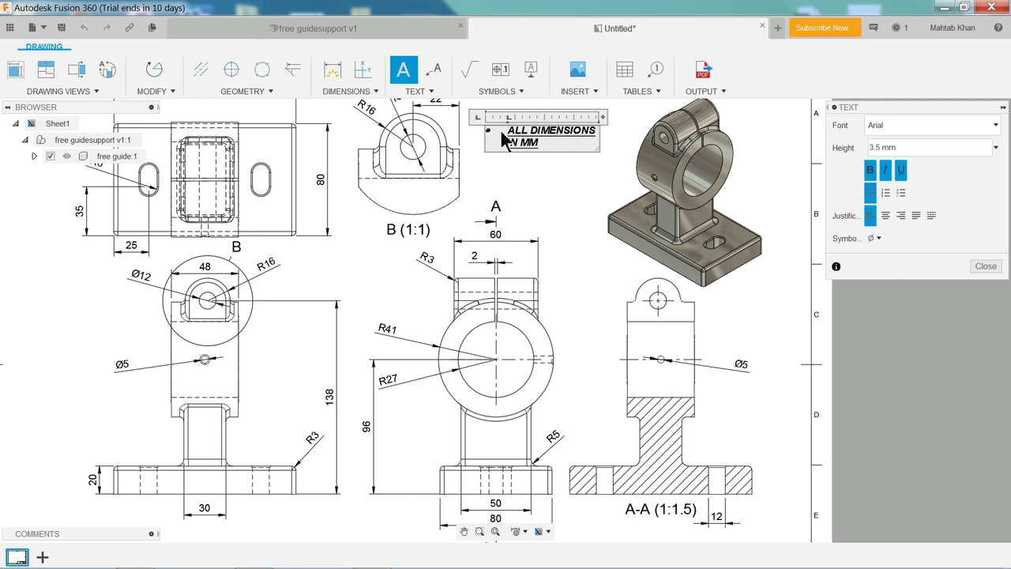
pyautogui.press('BackSpace')
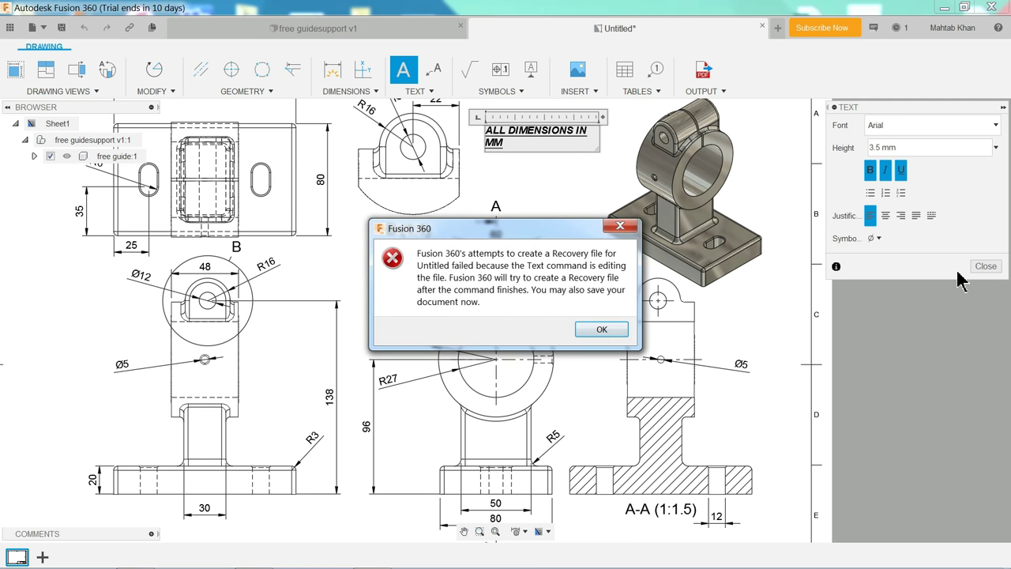
# Dismiss the recovery-file error, close the note editor, and select the note
pyautogui.click(594, 335)
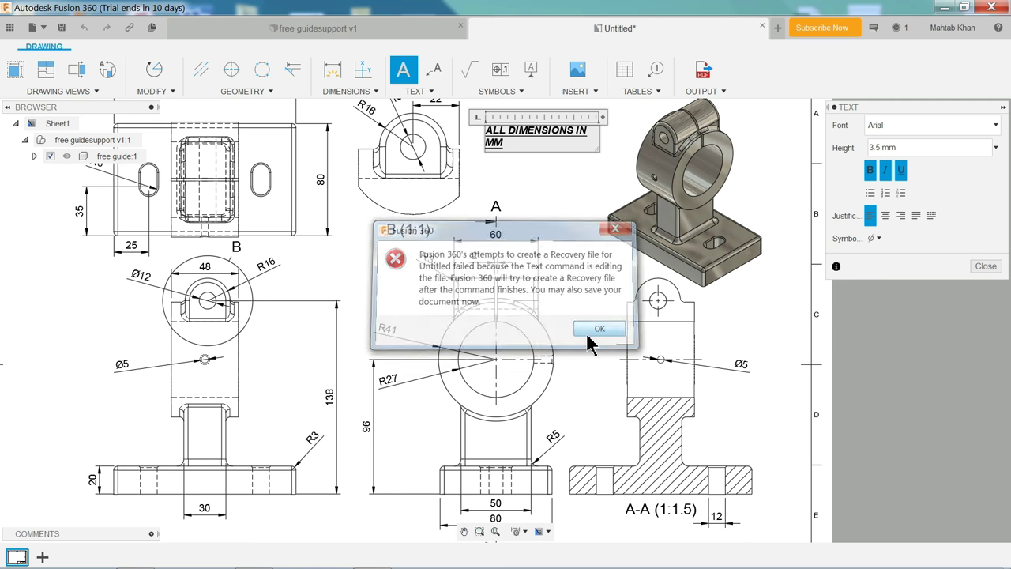
pyautogui.click(984, 266)
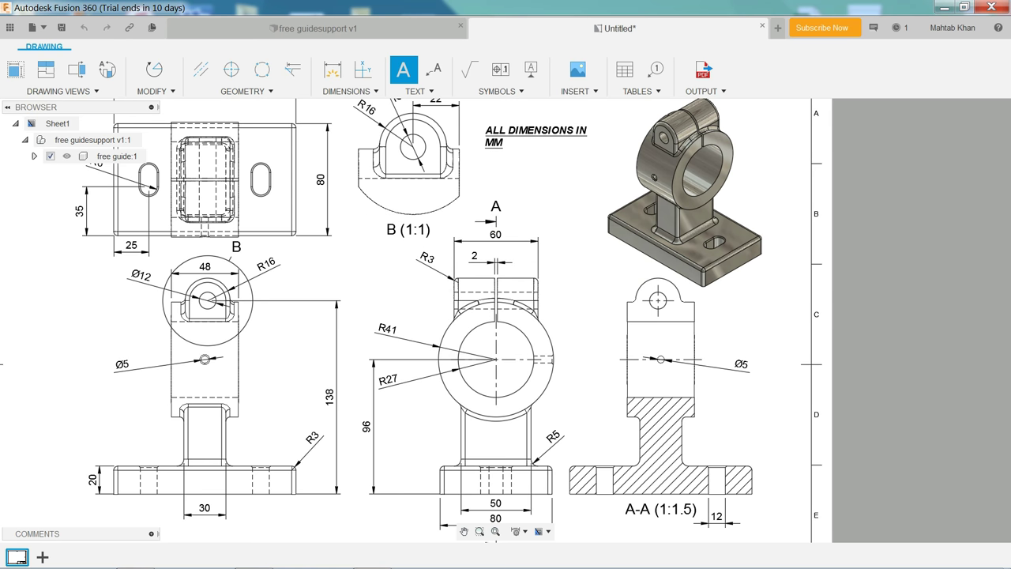
pyautogui.click(551, 136)
pyautogui.scroll(1, 553, 136)
pyautogui.scroll(2, 576, 149)
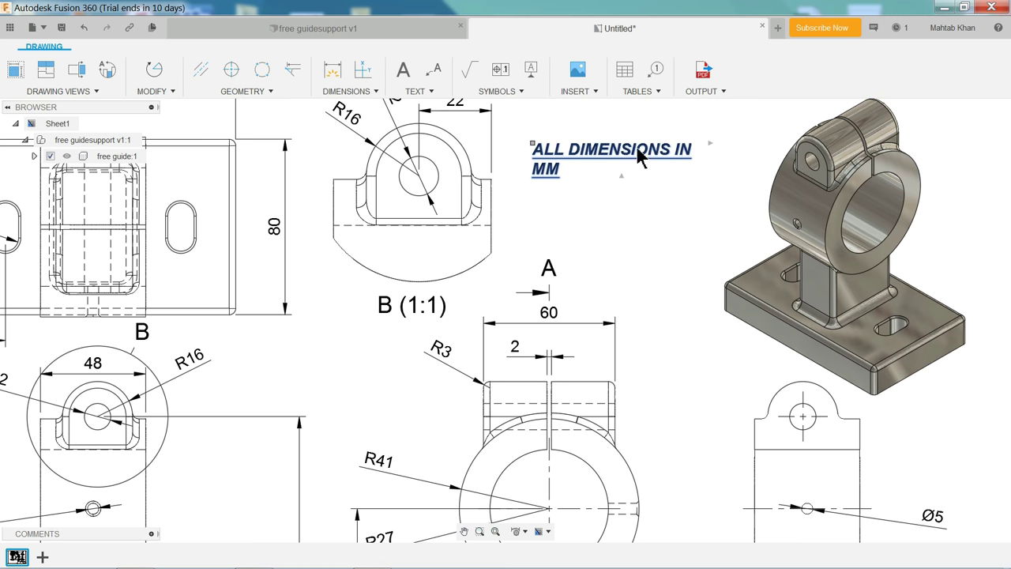
# Widen the note's text box to fit one line and set its height to 5
pyautogui.doubleClick(640, 156)
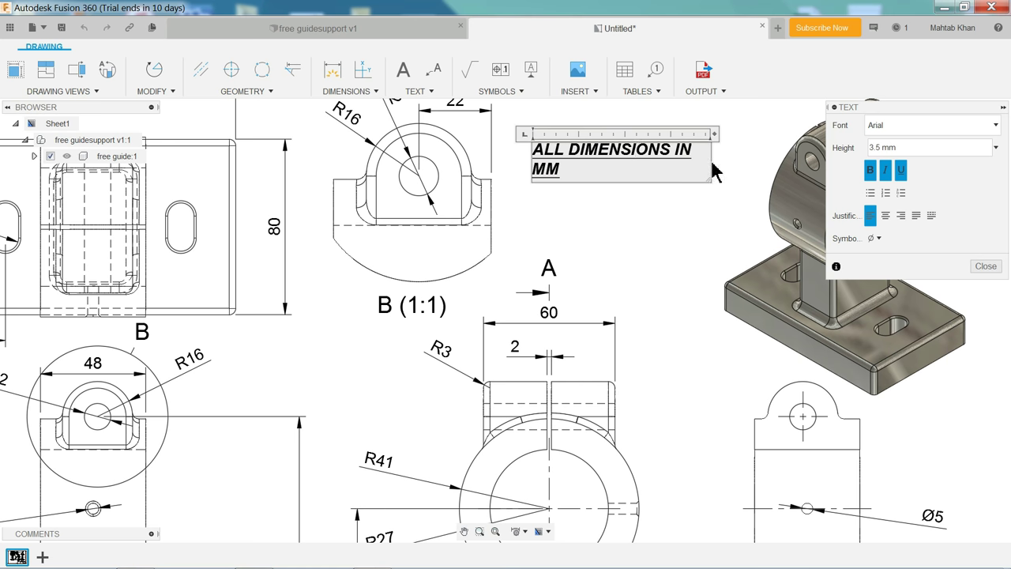
pyautogui.moveTo(709, 189); pyautogui.dragTo(755, 197)
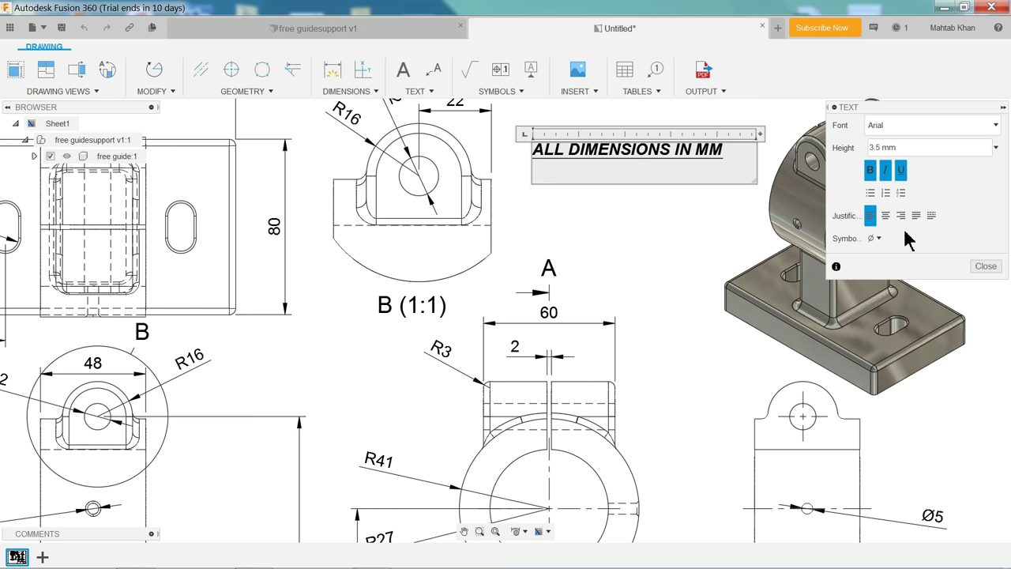
pyautogui.moveTo(900, 148); pyautogui.dragTo(875, 148)
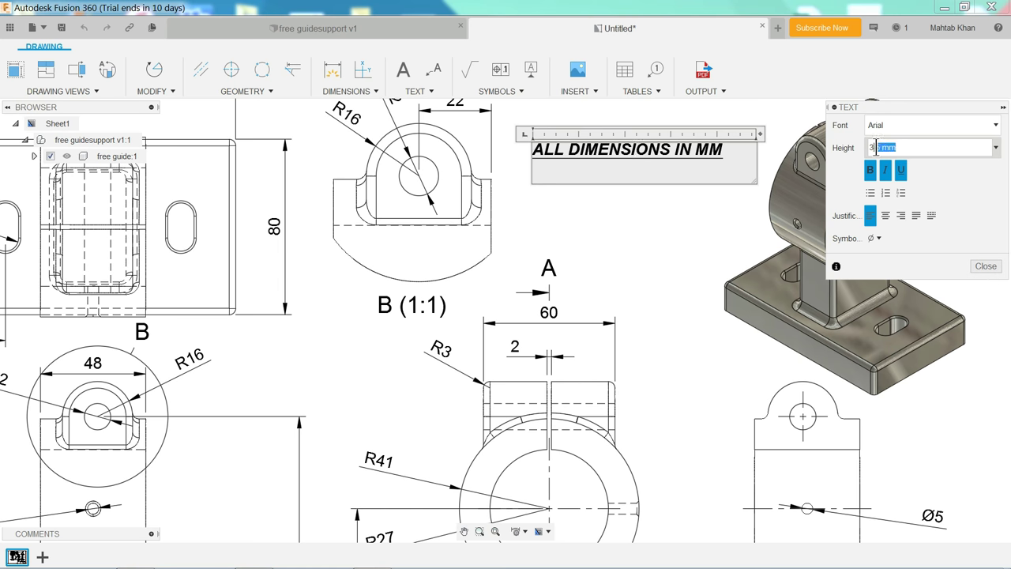
pyautogui.write('5')
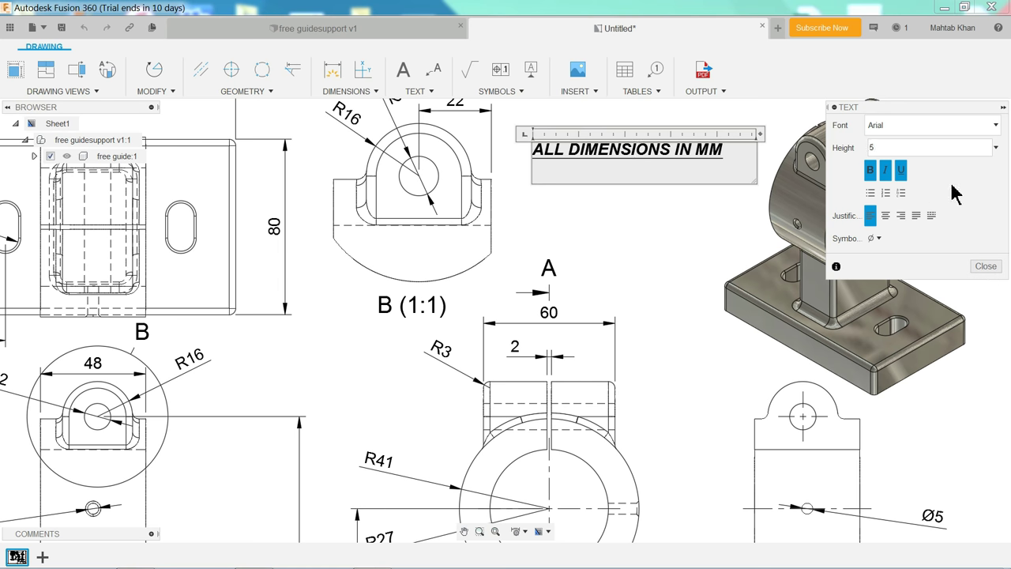
pyautogui.click(985, 266)
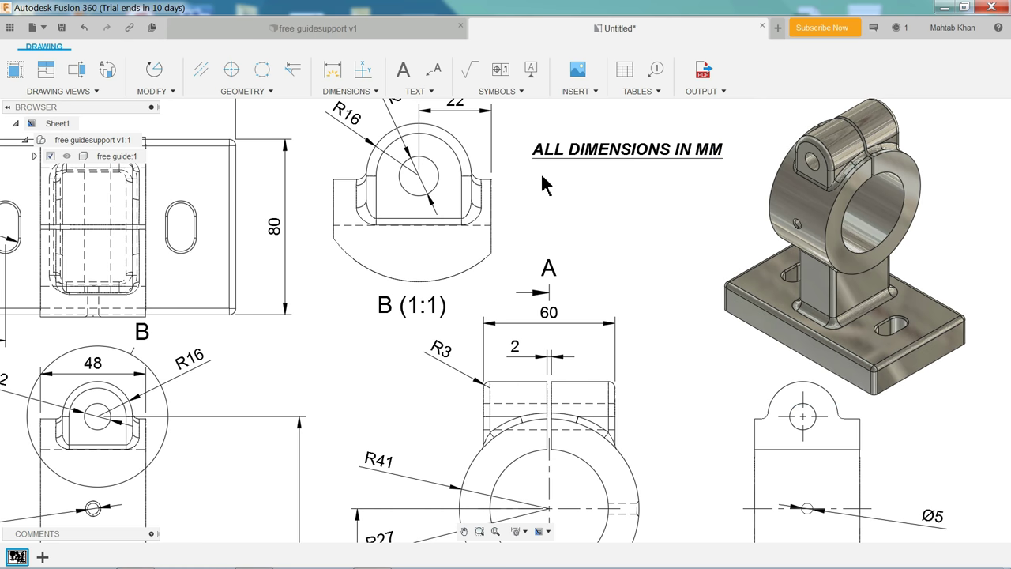
pyautogui.scroll(-2, 470, 142)
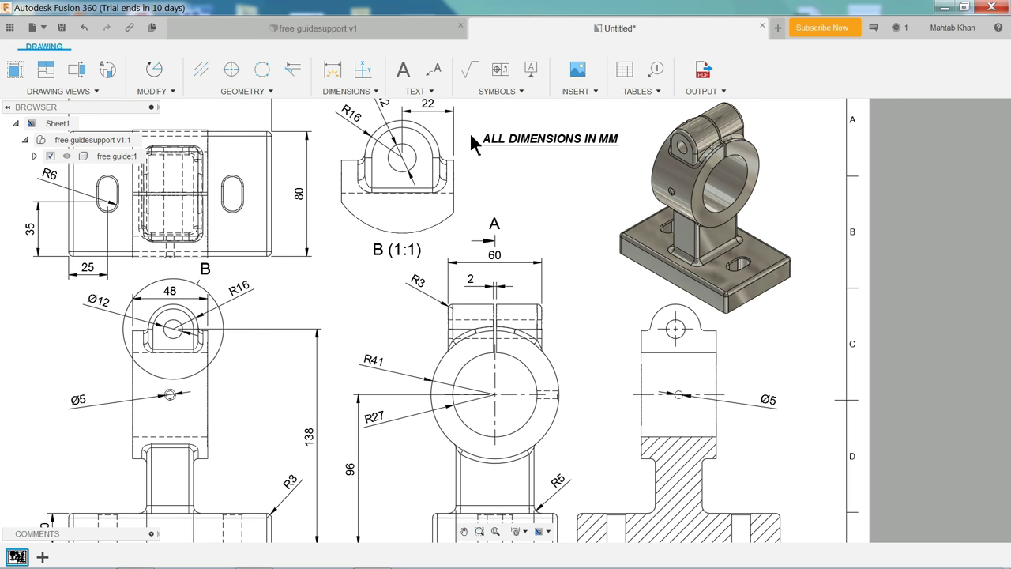
# Add a 1mmx45° leader note pointing to the Ø5 hole in the left front view
pyautogui.click(436, 76)
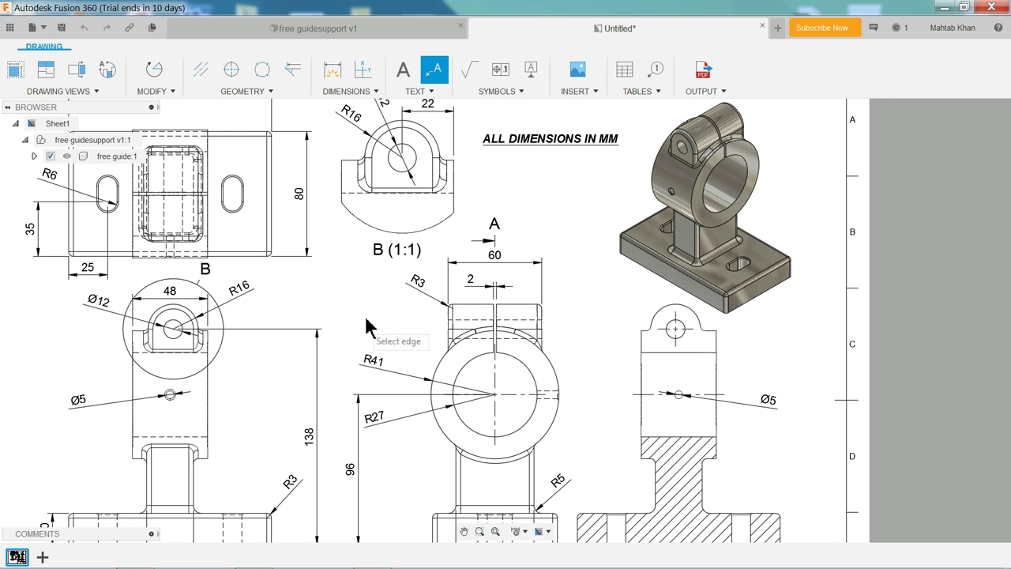
pyautogui.moveTo(325, 348); pyautogui.dragTo(494, 236, button='middle')
pyautogui.scroll(2, 553, 261)
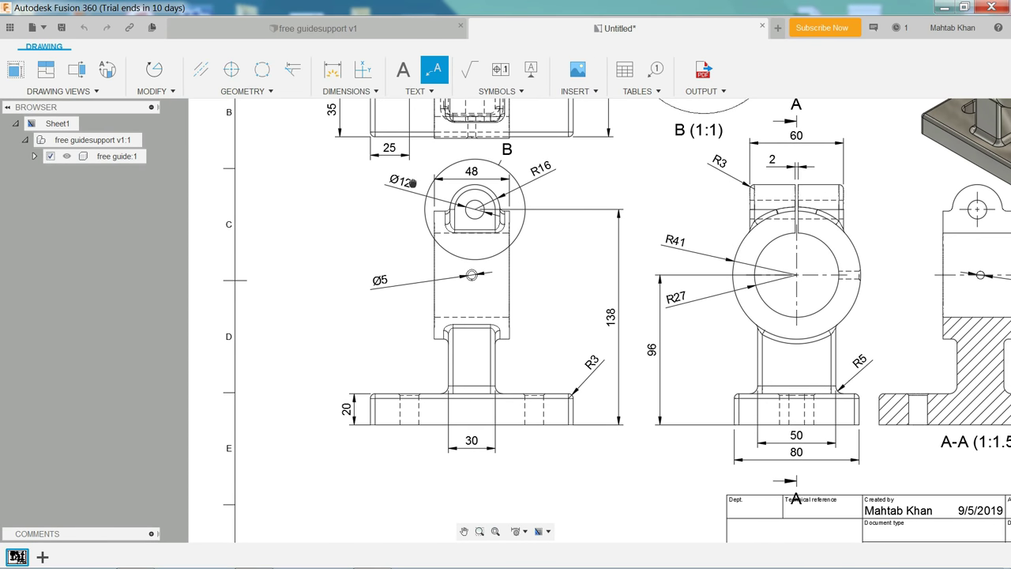
pyautogui.scroll(2, 462, 296)
pyautogui.scroll(2, 517, 300)
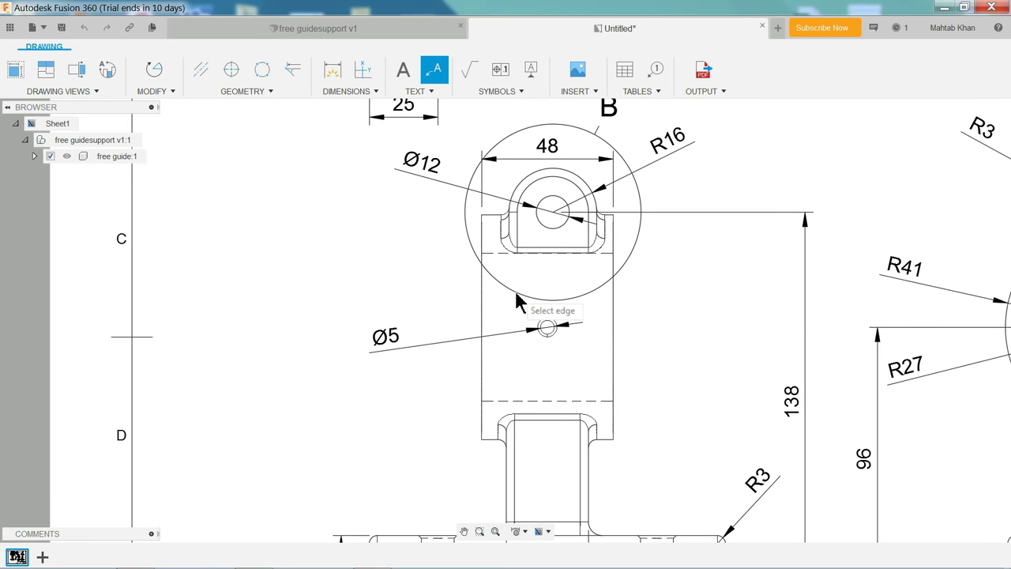
pyautogui.click(556, 348)
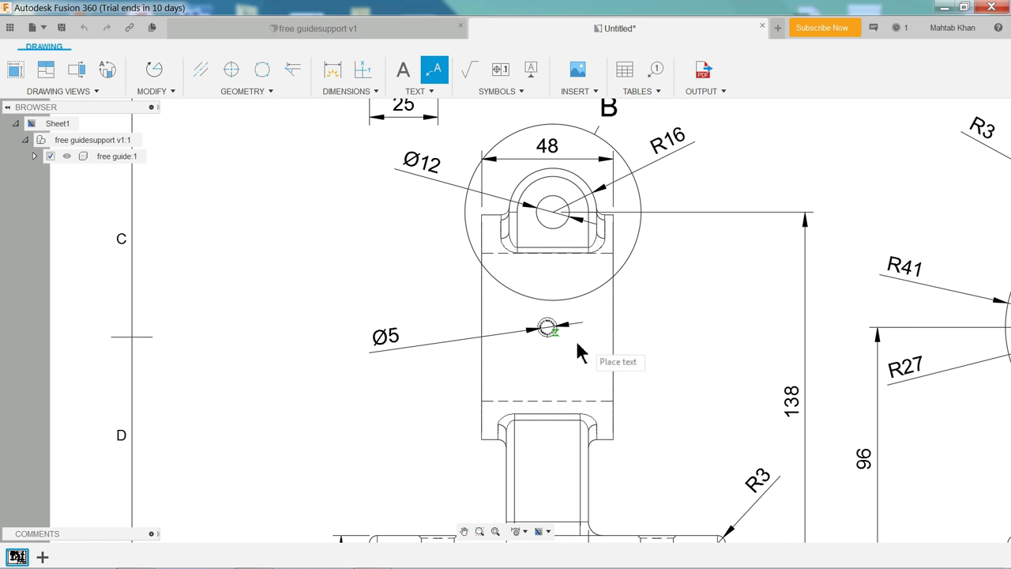
pyautogui.click(667, 343)
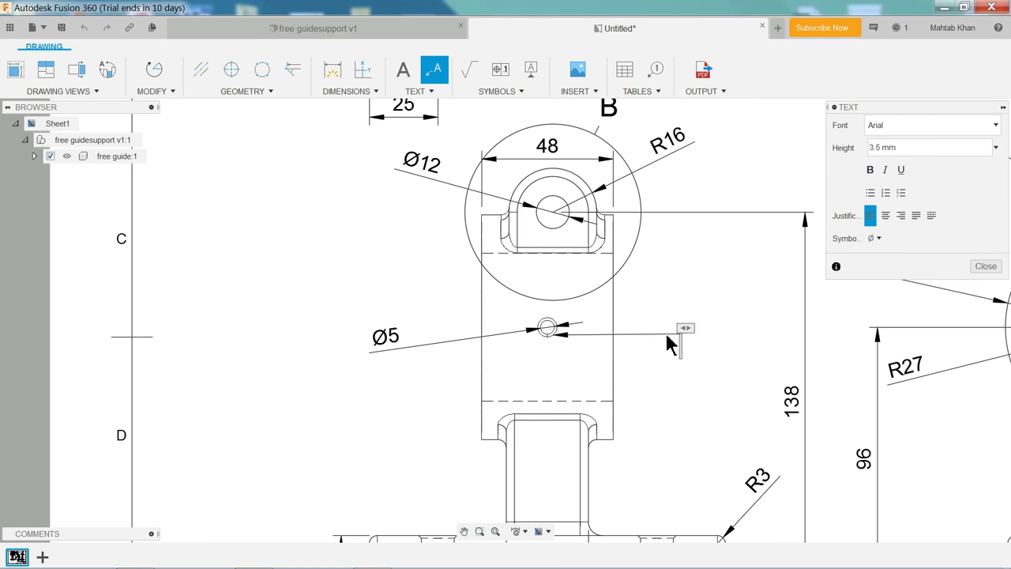
pyautogui.write('1mm')
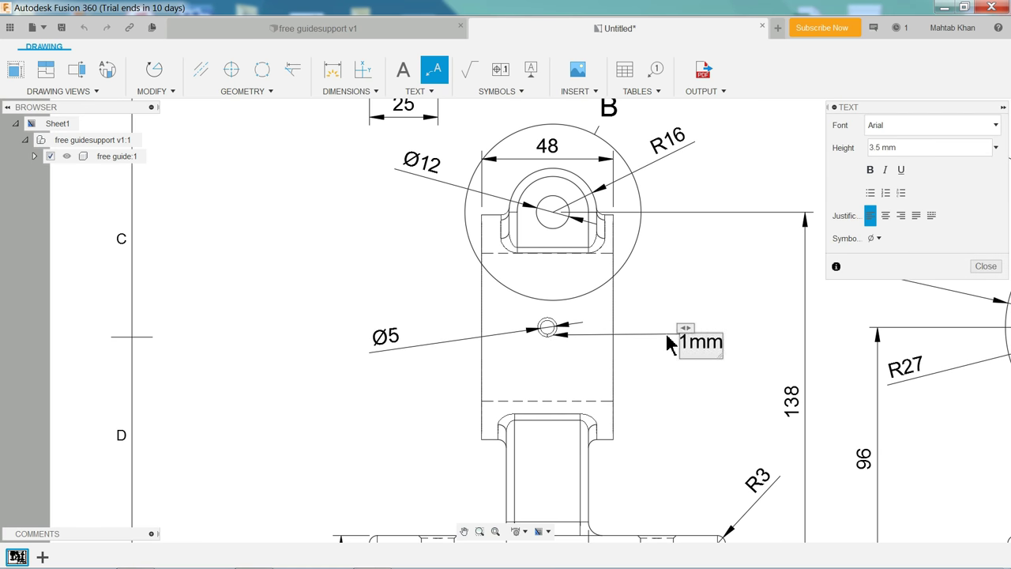
pyautogui.write('x45')
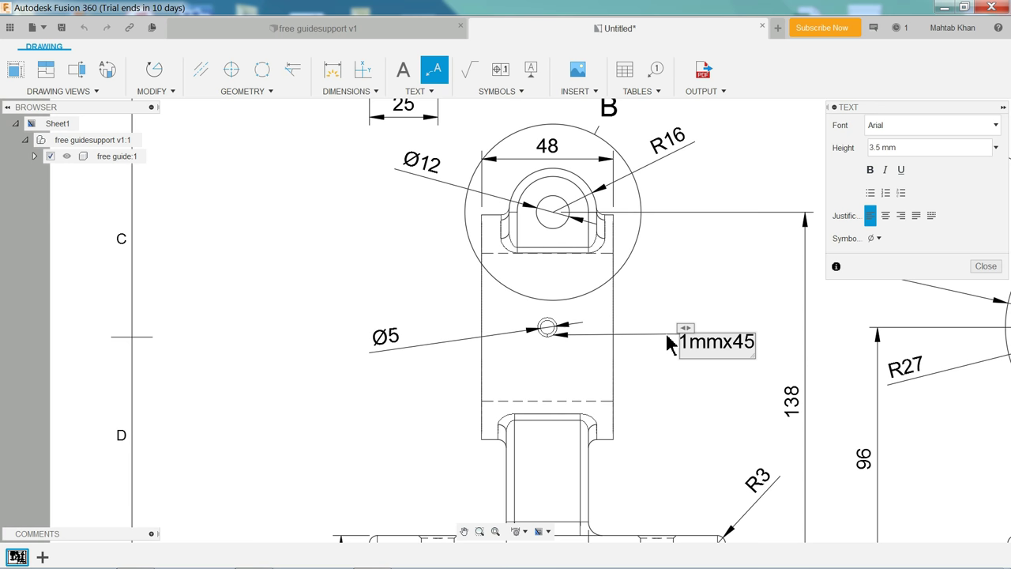
pyautogui.click(875, 239)
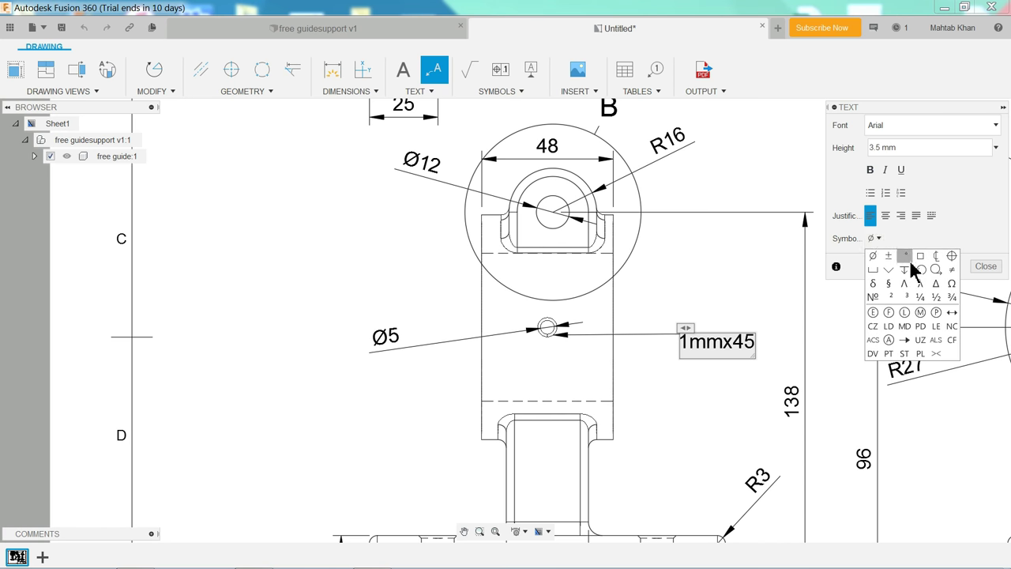
pyautogui.click(905, 257)
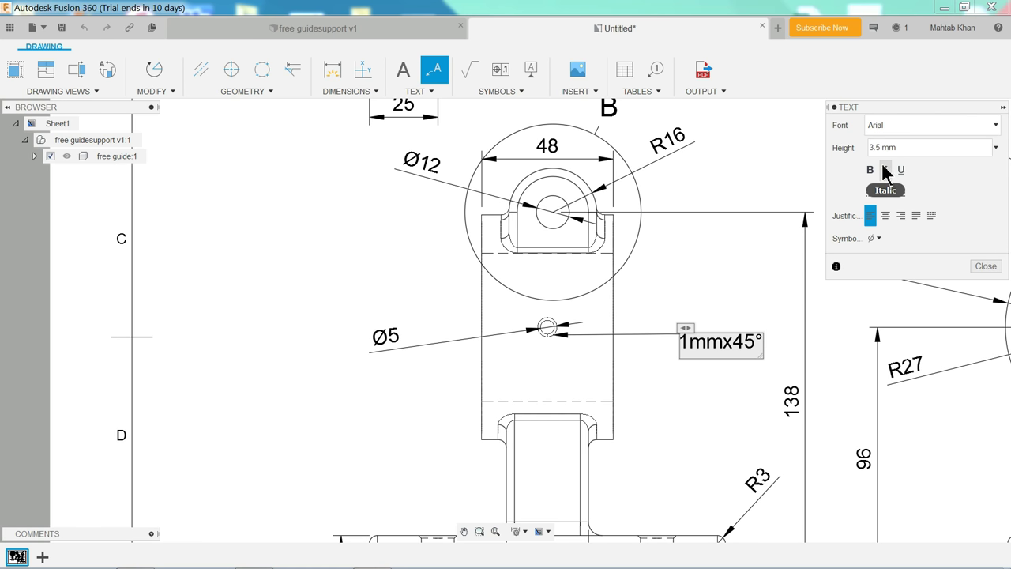
pyautogui.click(989, 266)
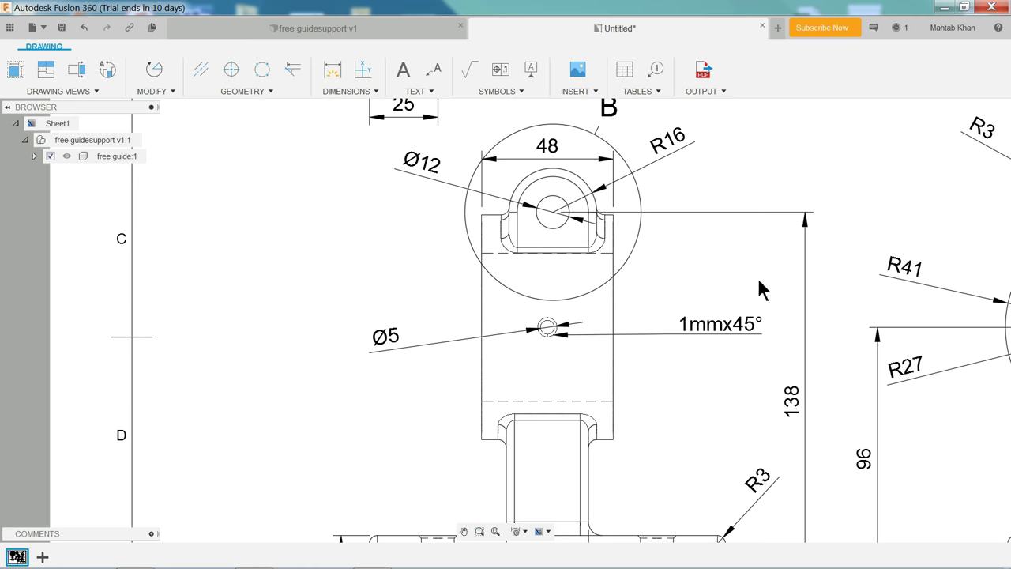
# Move the 1mmx45° note text lower and slightly left, below the hole
pyautogui.click(686, 330)
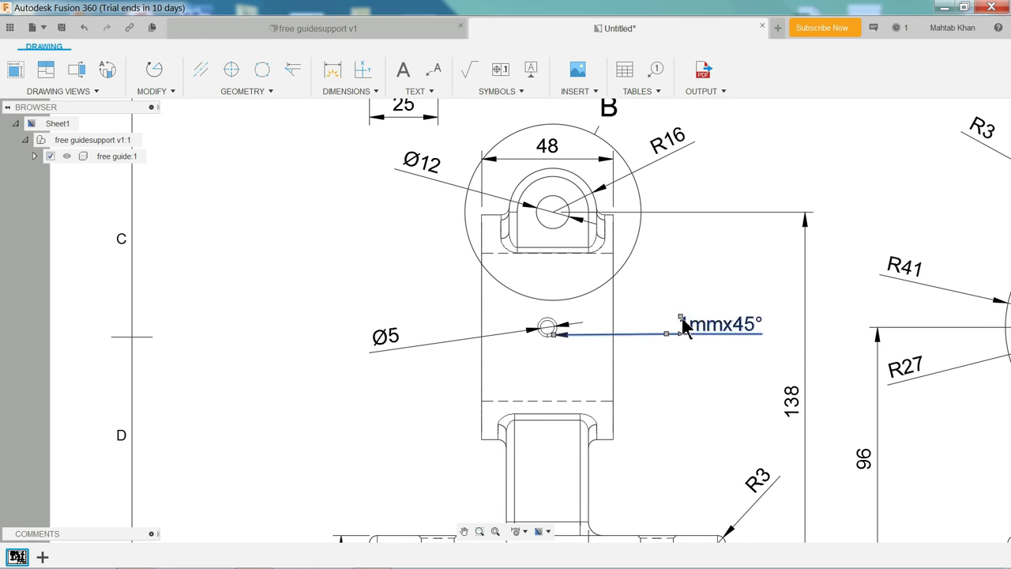
pyautogui.click(681, 318)
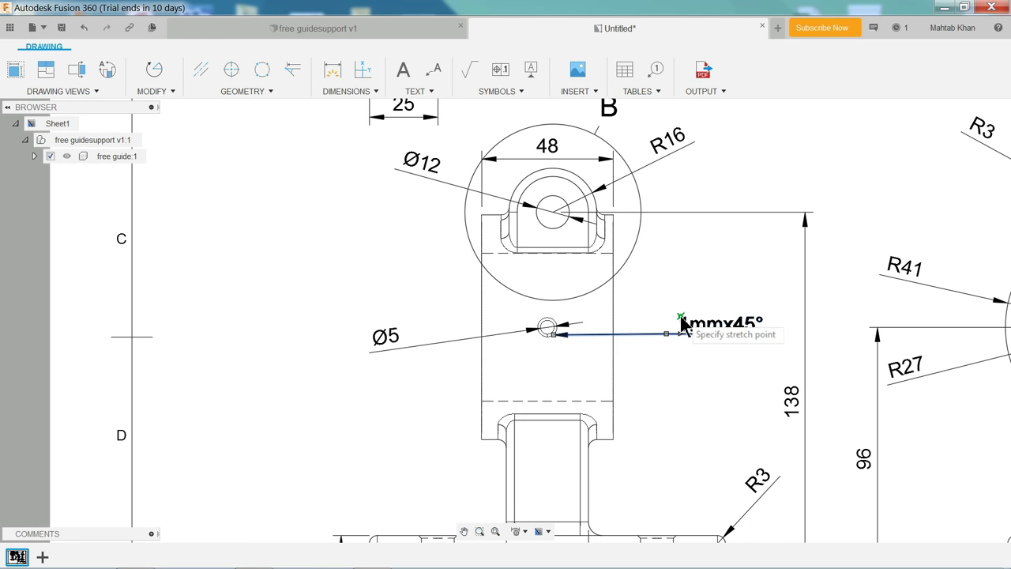
pyautogui.click(665, 368)
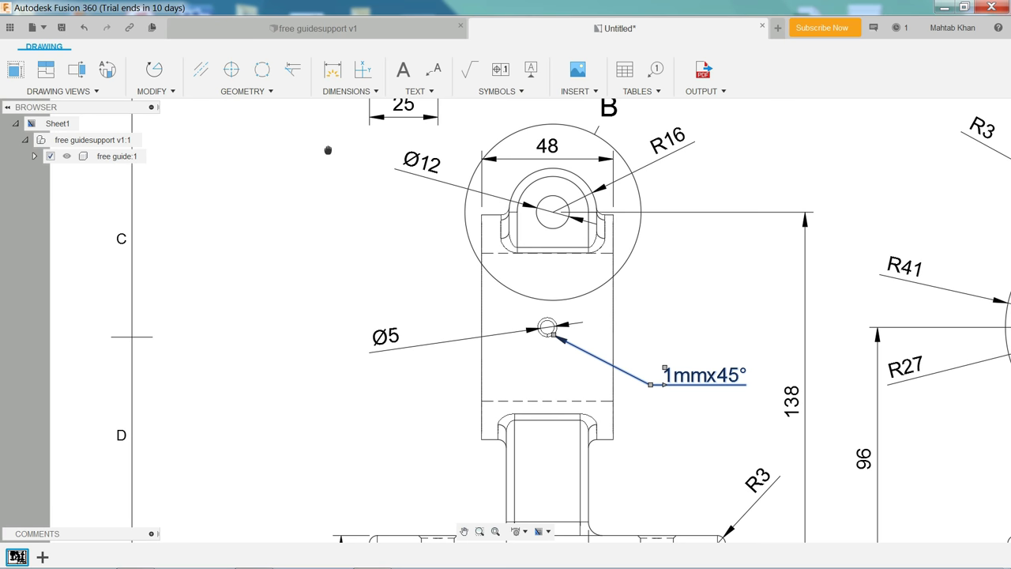
pyautogui.moveTo(327, 150); pyautogui.dragTo(439, 462, button='middle')
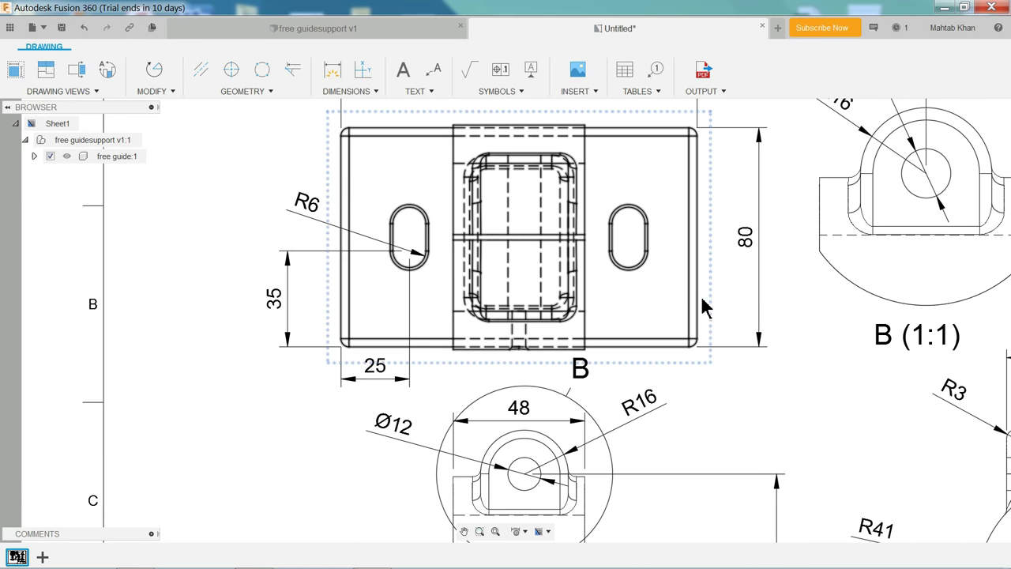
# Attach a second 1mmx45° leader to the right slot's edge, text placed down-right
pyautogui.moveTo(706, 306); pyautogui.dragTo(557, 352, button='middle')
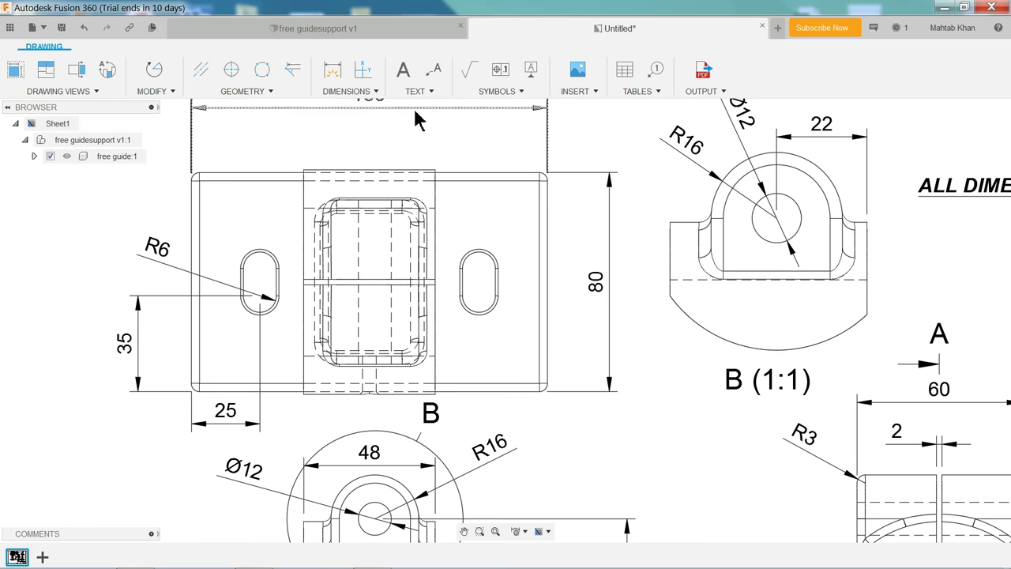
pyautogui.click(436, 70)
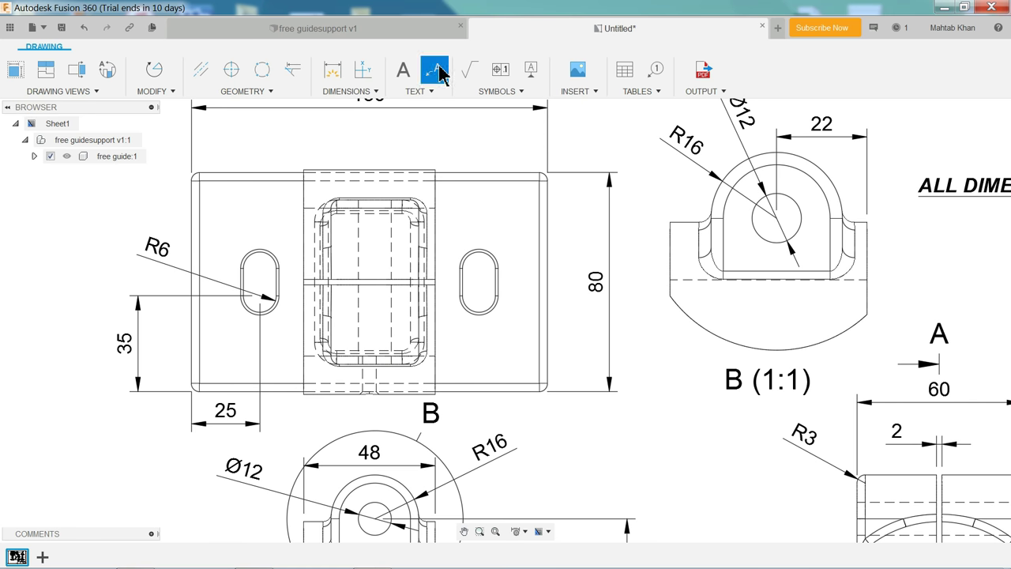
pyautogui.click(495, 312)
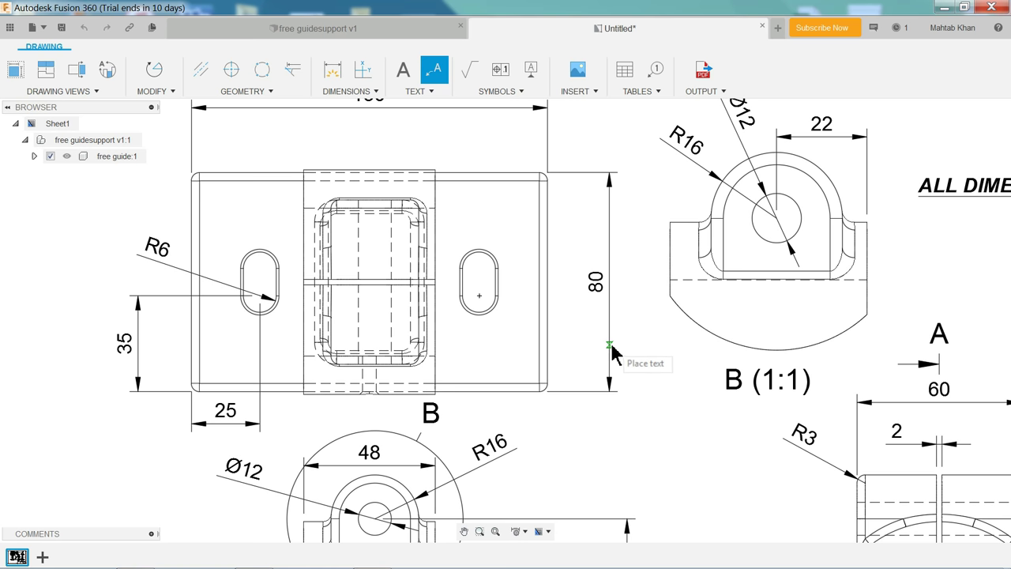
pyautogui.click(575, 453)
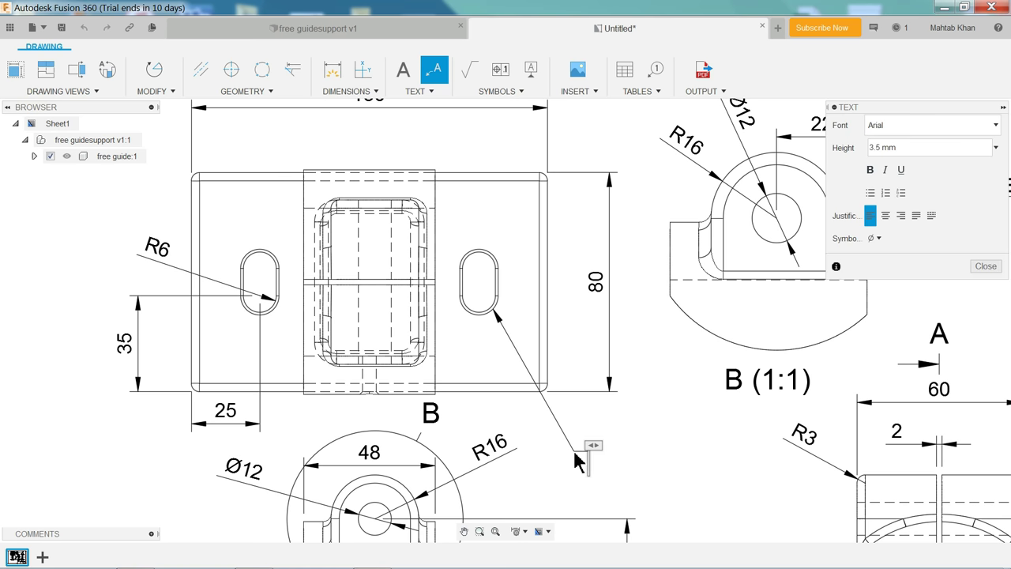
pyautogui.write('1xx')
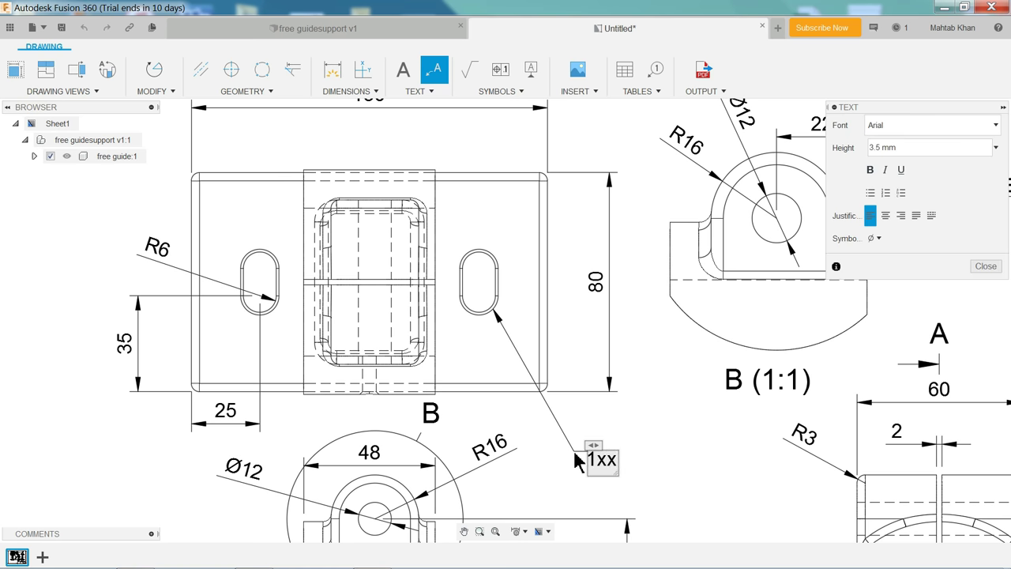
pyautogui.press('BackSpace')
pyautogui.press('BackSpace')
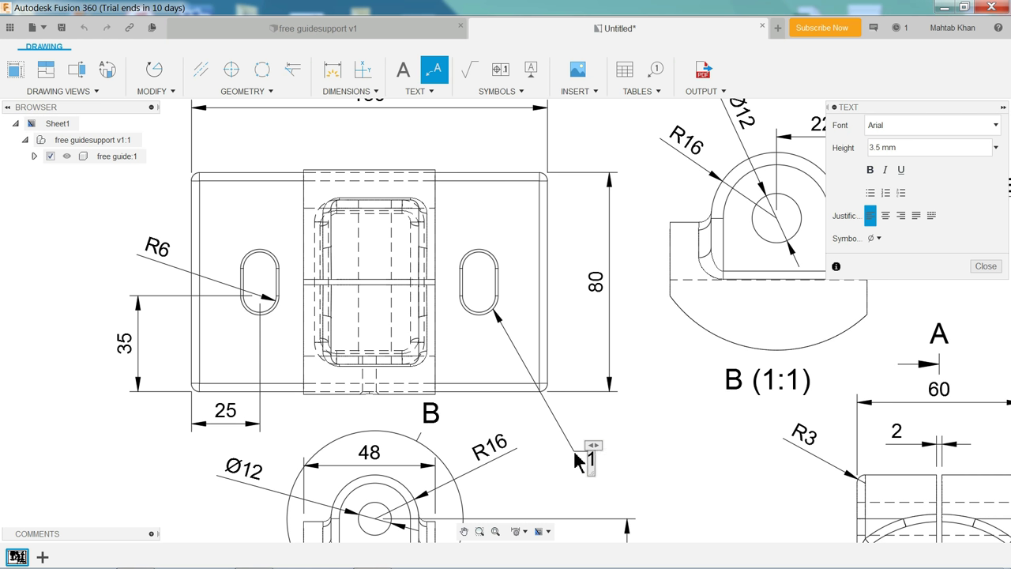
pyautogui.write('mm')
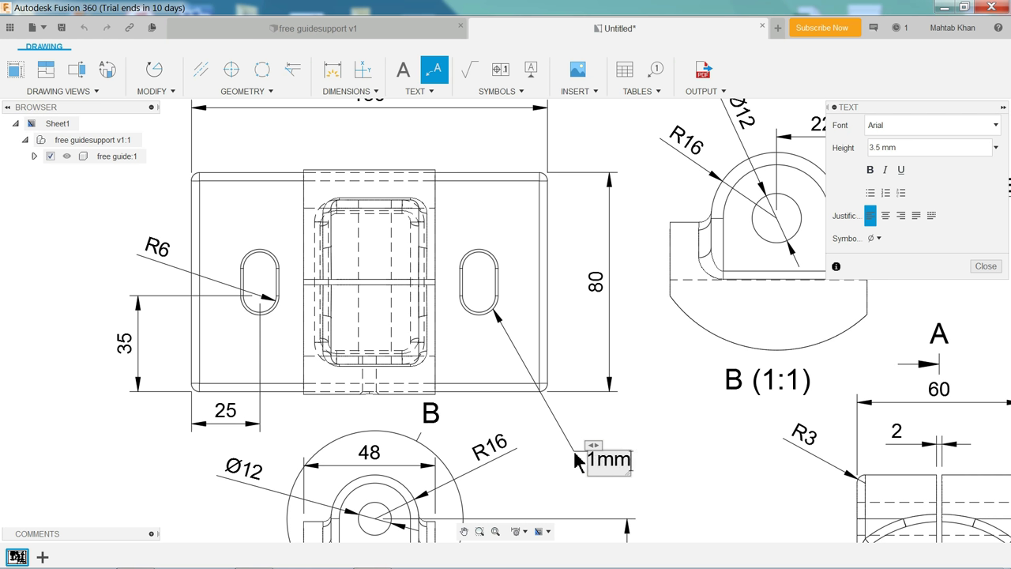
pyautogui.write('x45')
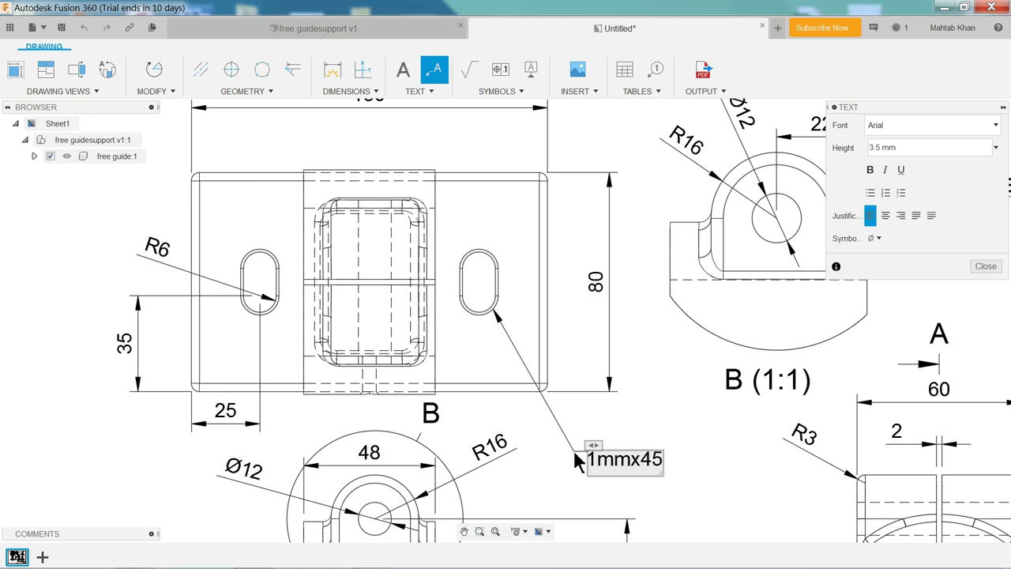
pyautogui.click(874, 240)
pyautogui.click(907, 256)
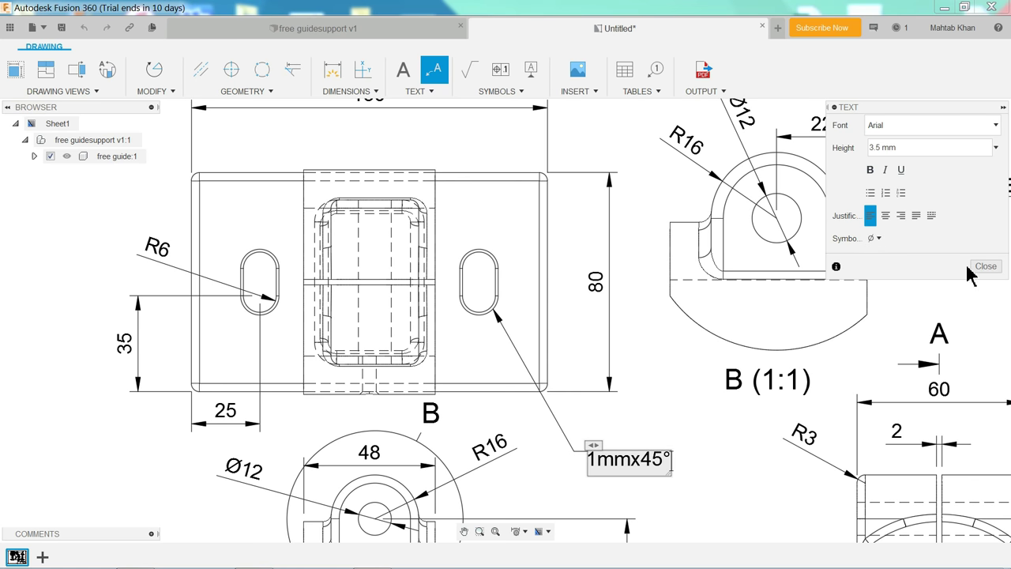